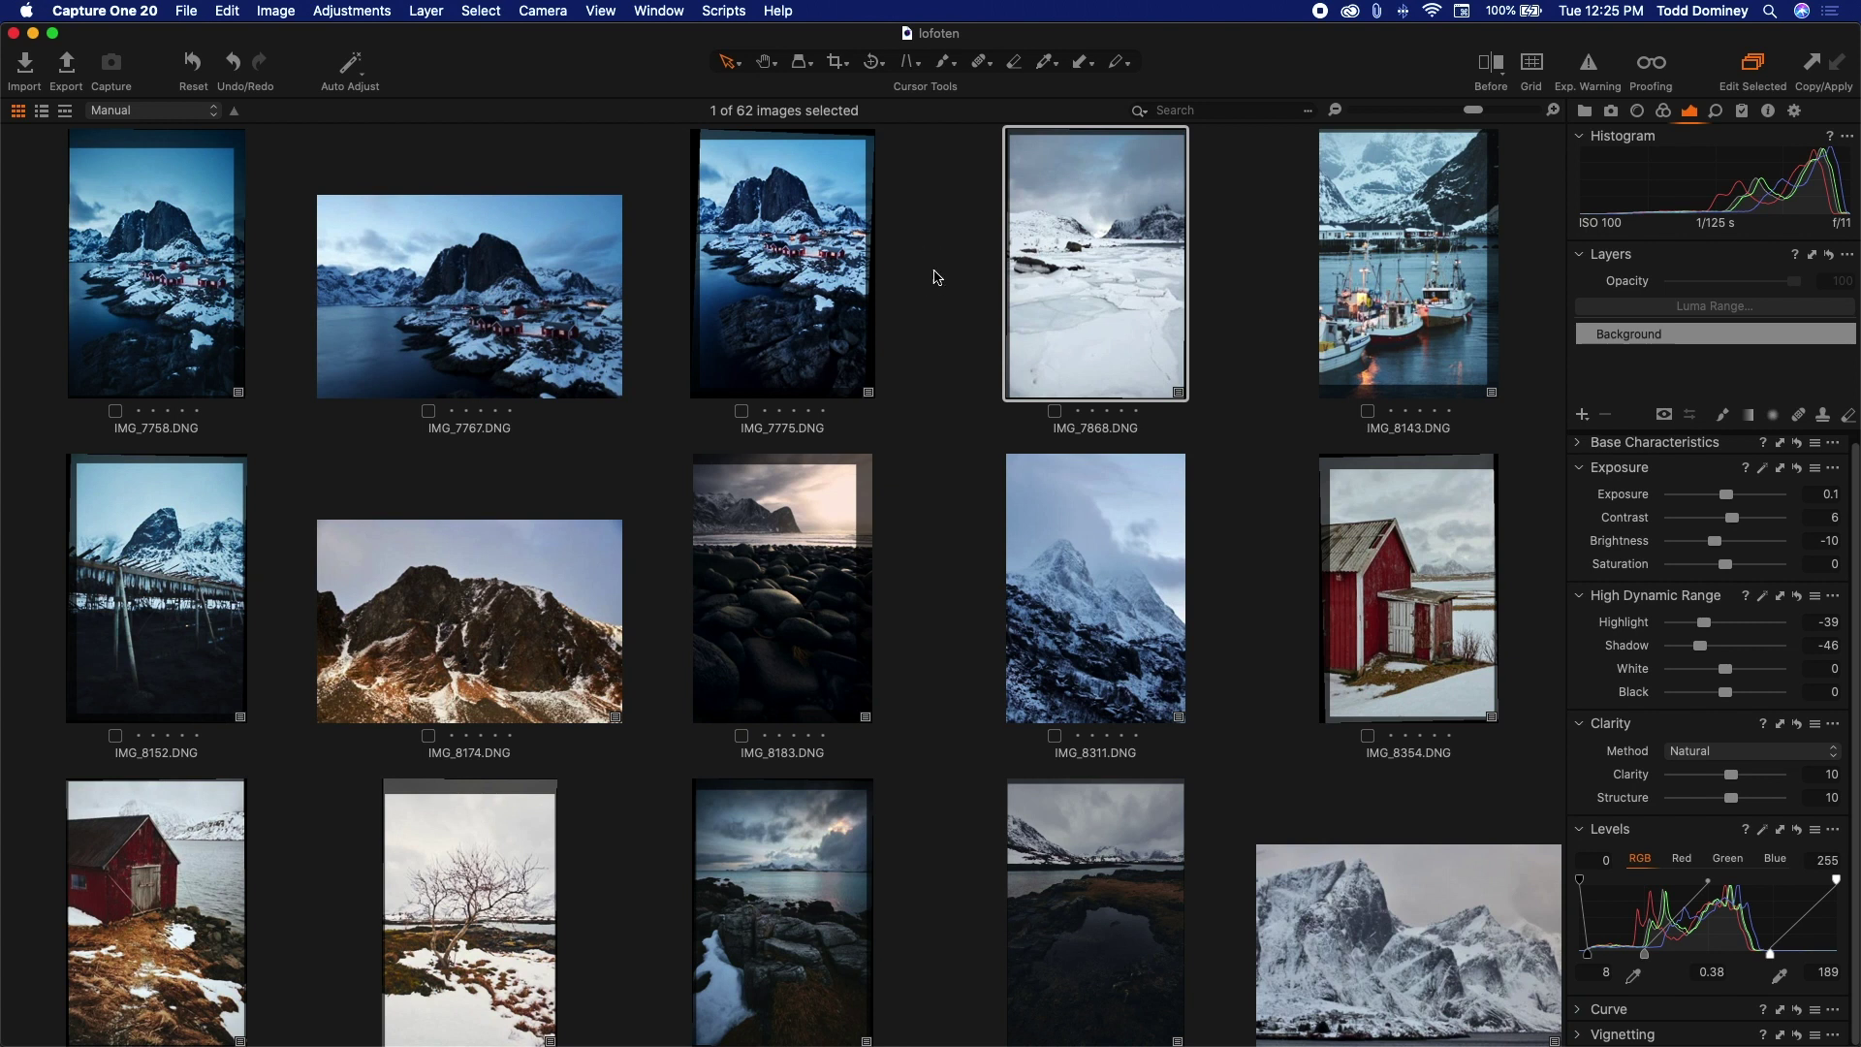
Clear the image selection and turn on the Focus Mask for the thumbnails.
left_click(934, 274)
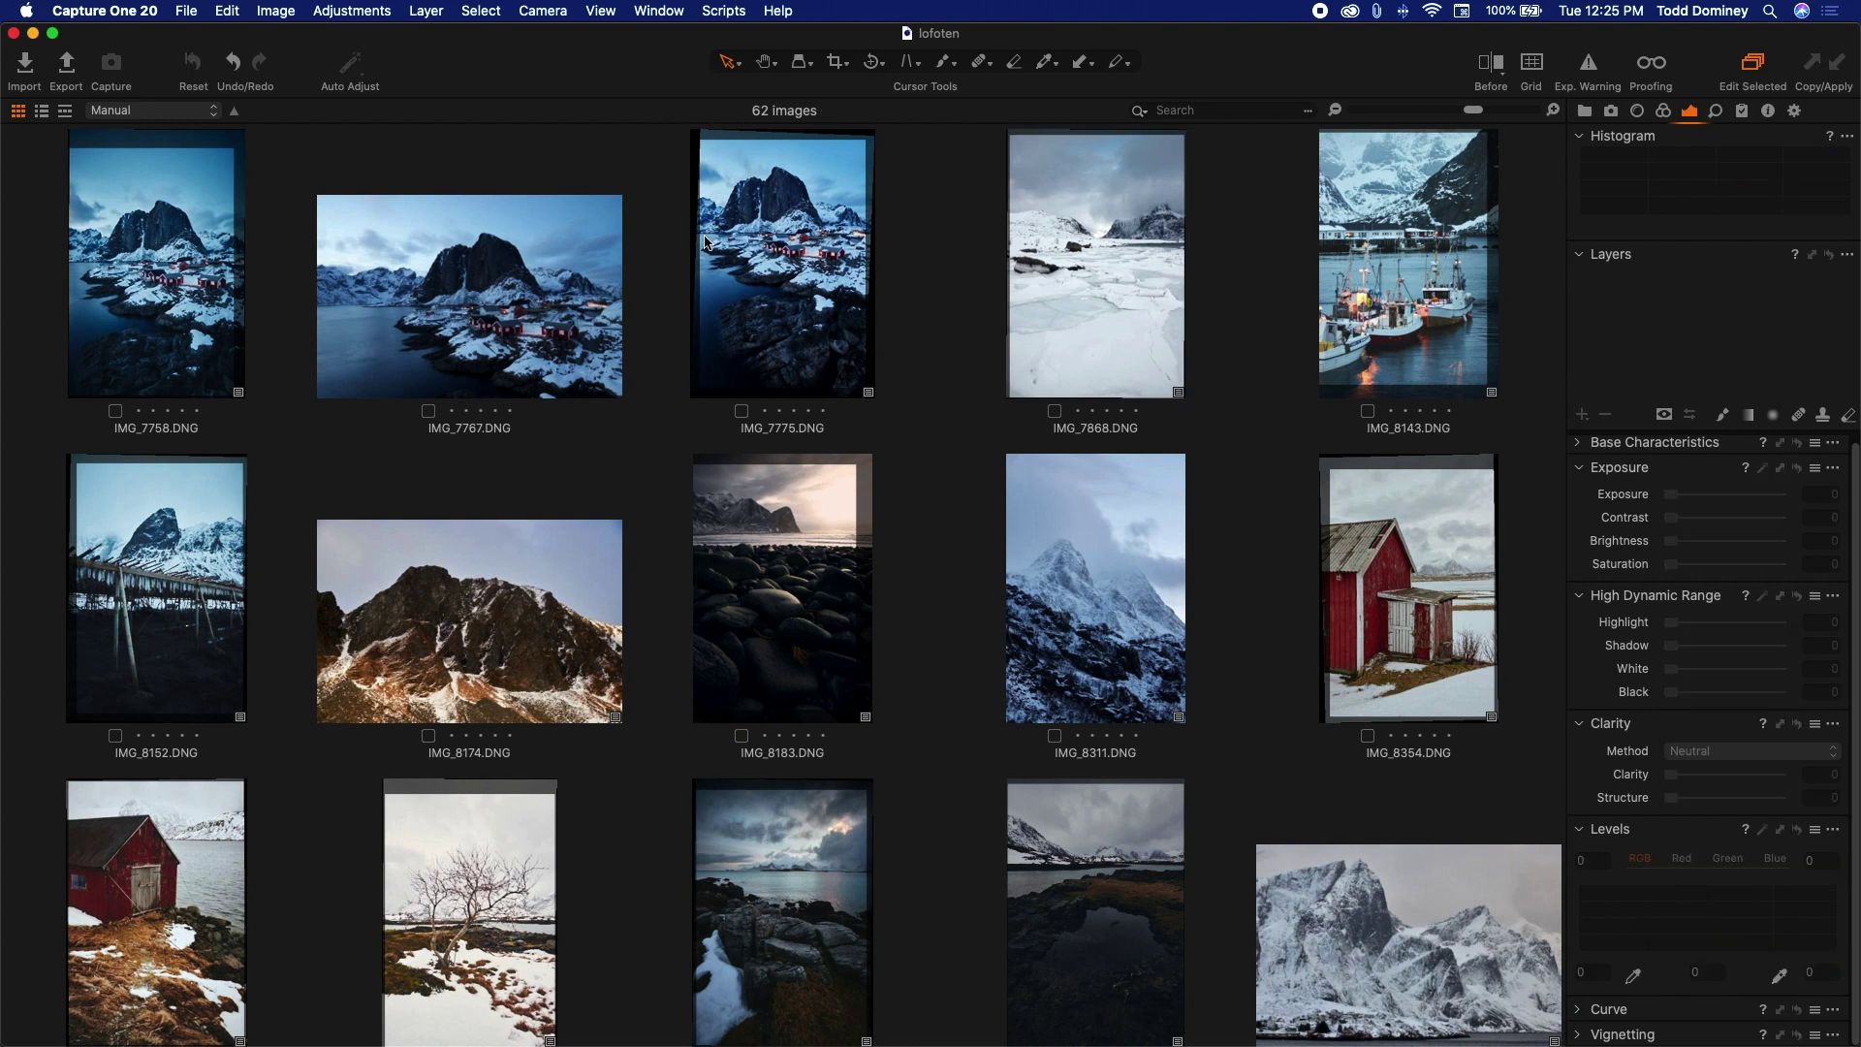
left_click(608, 10)
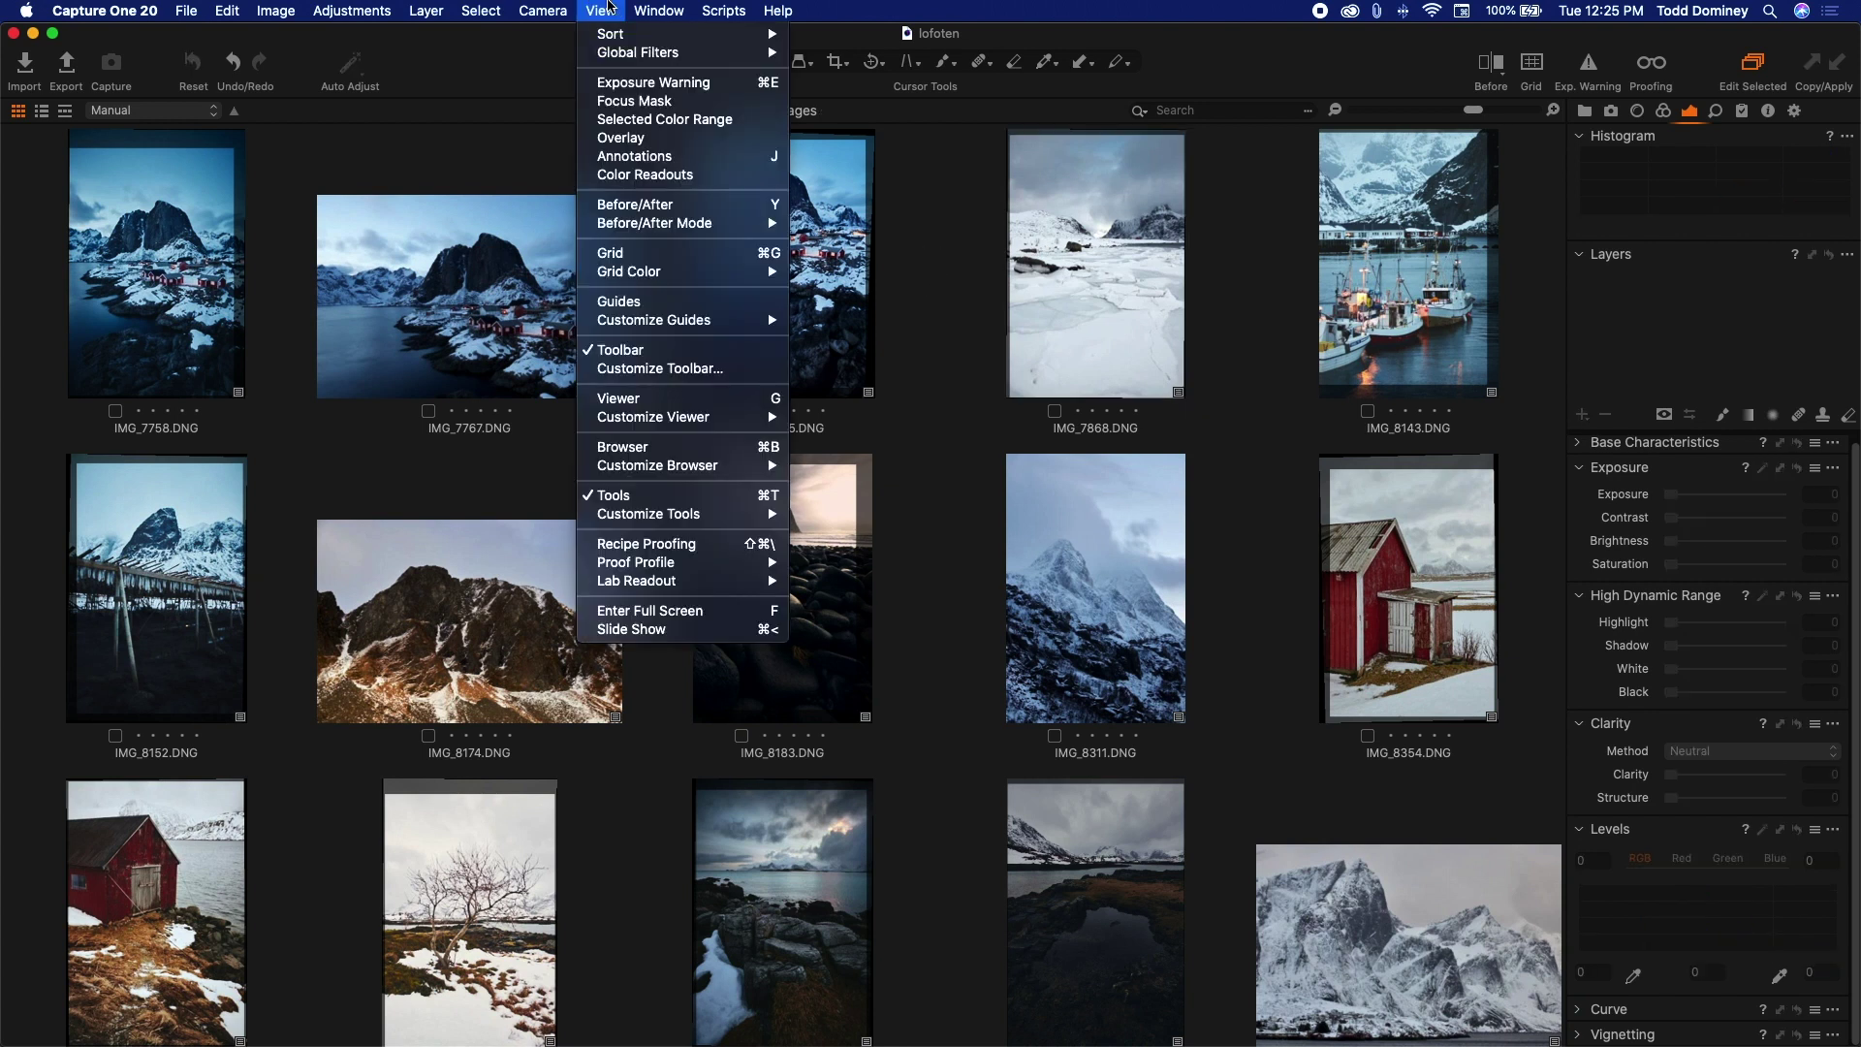
left_click(722, 101)
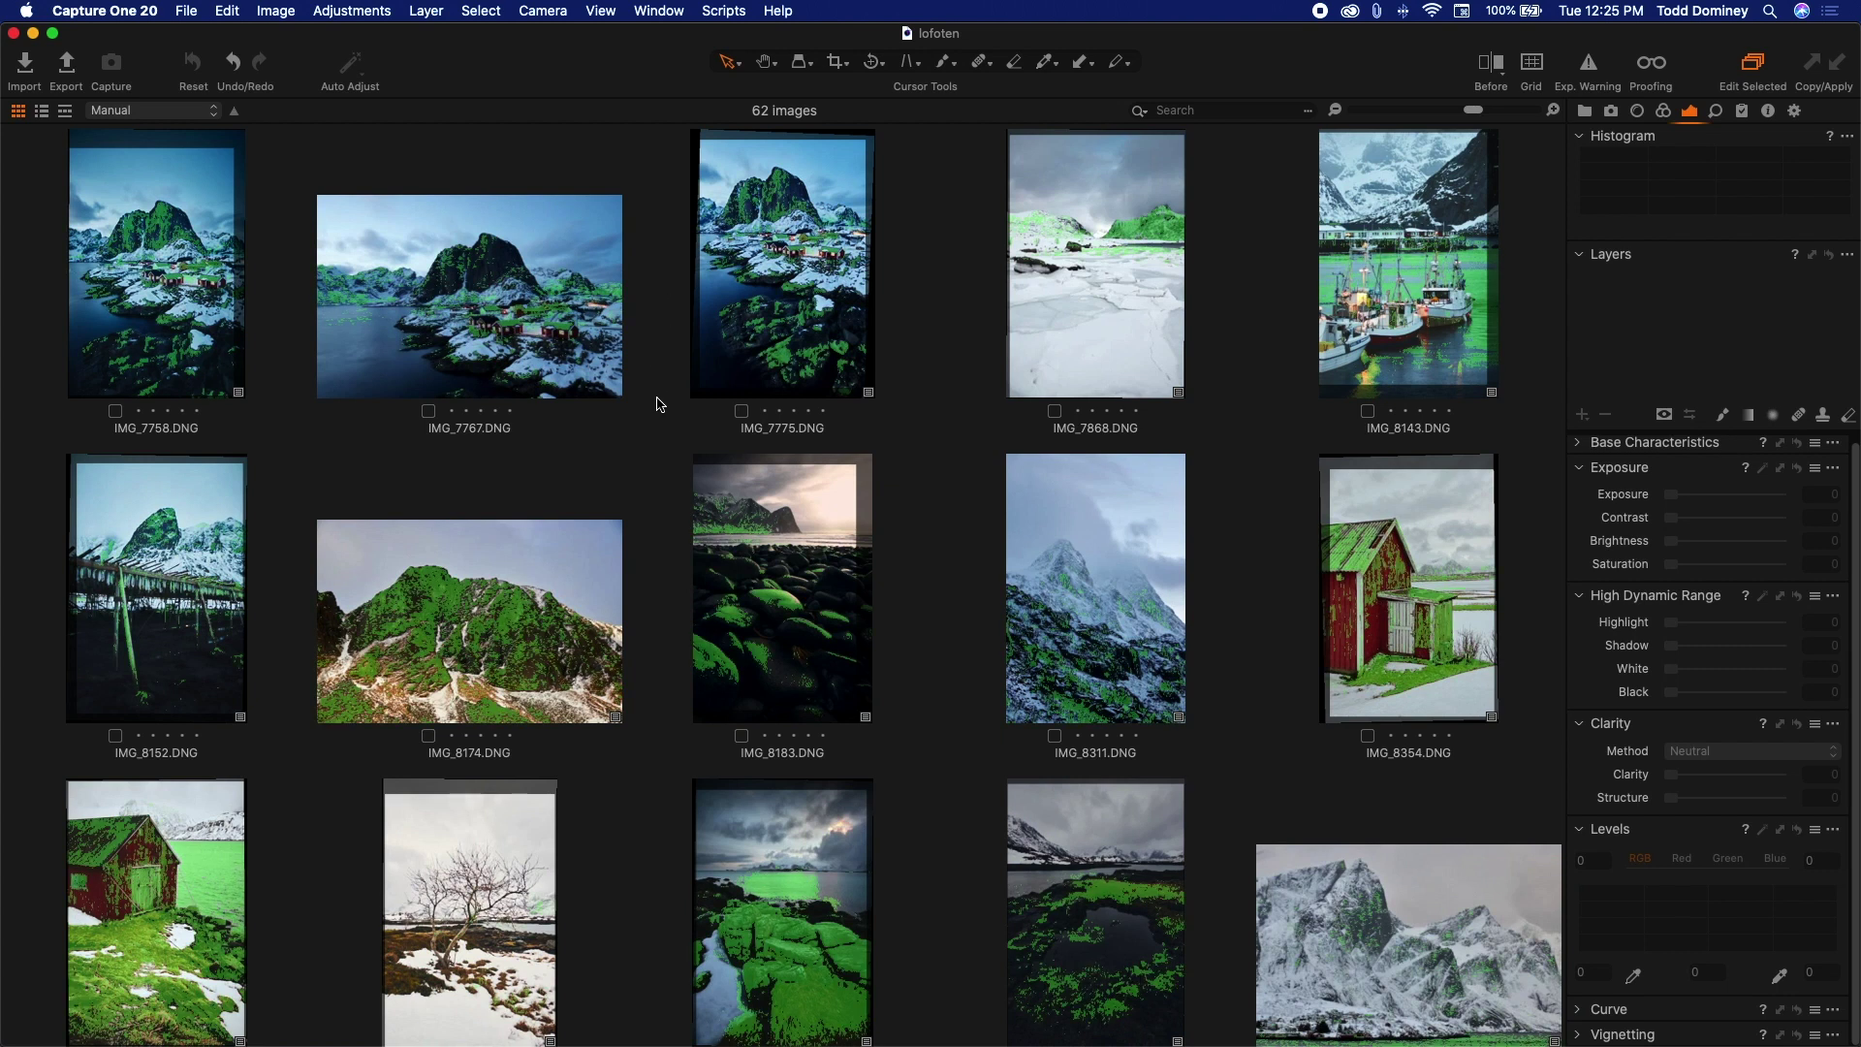
Review the focus mask across the catalog's thumbnails, inspecting IMG_8183.DNG and IMG_9424.DNG more closely.
scroll(658, 404, "down", 2)
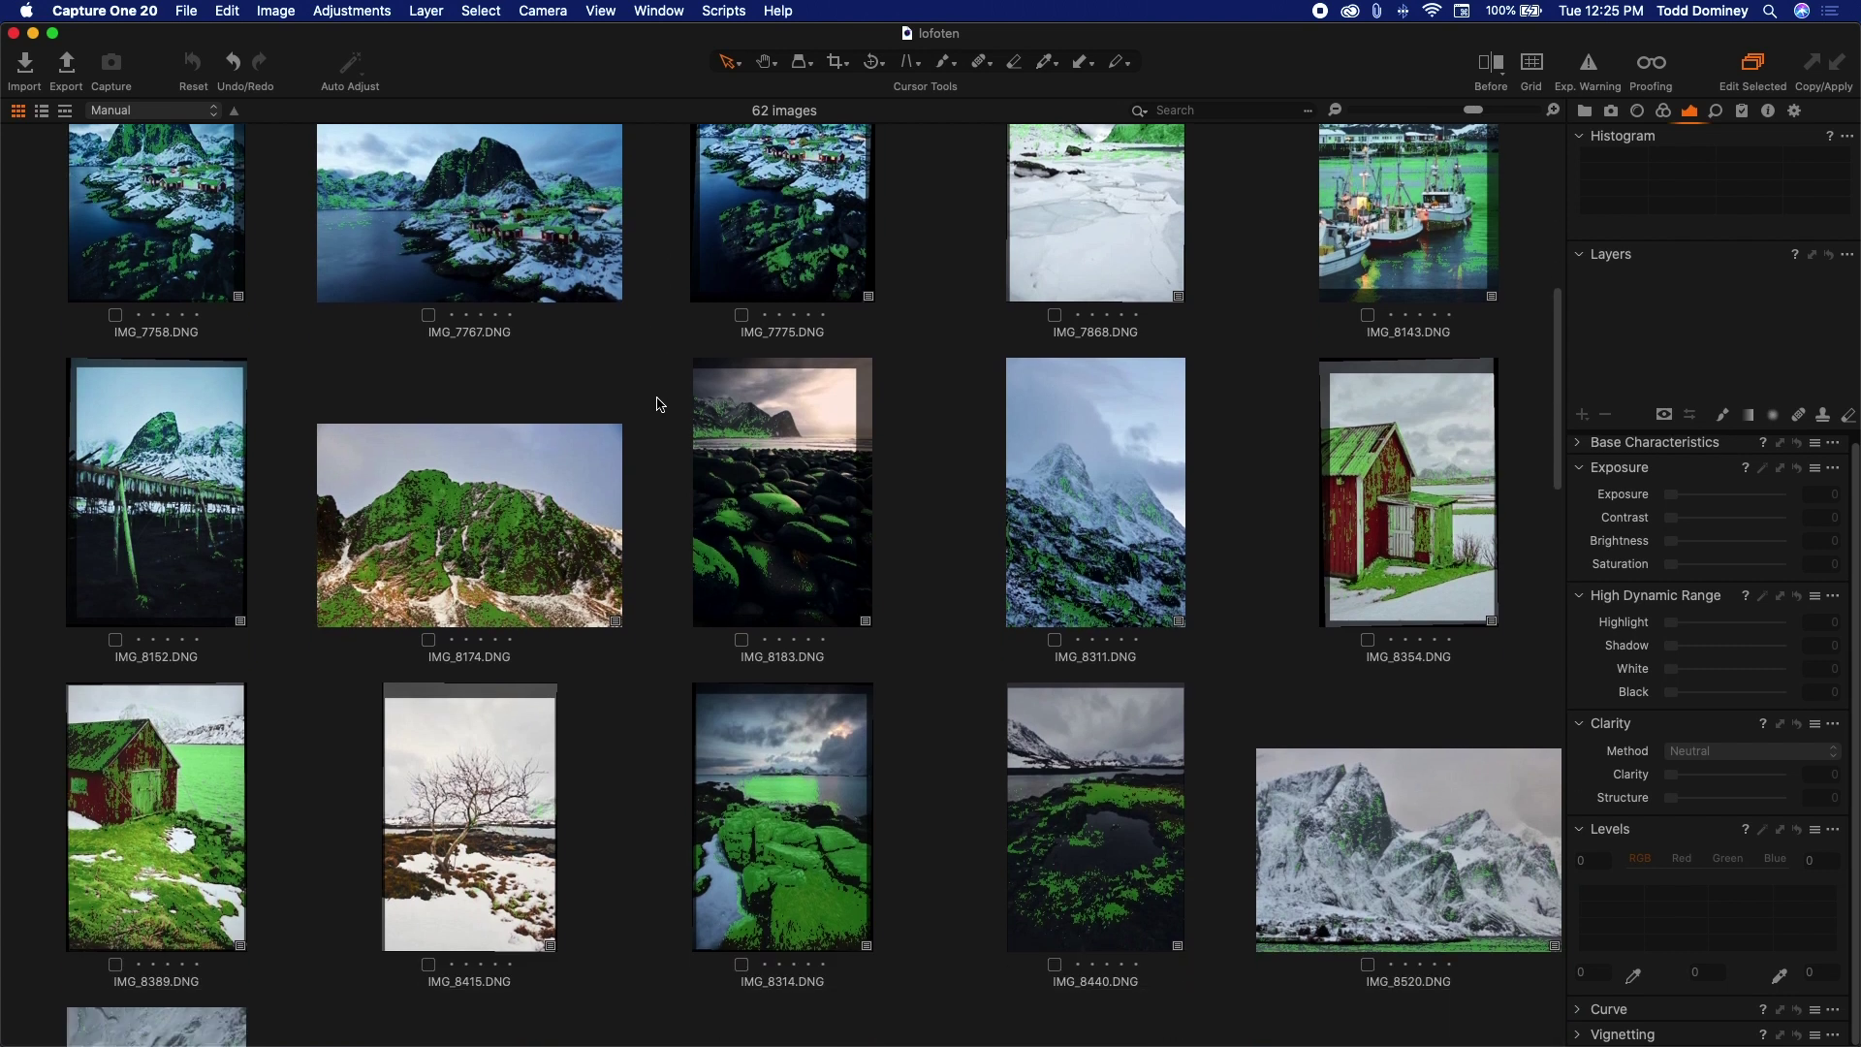
double_click(783, 492)
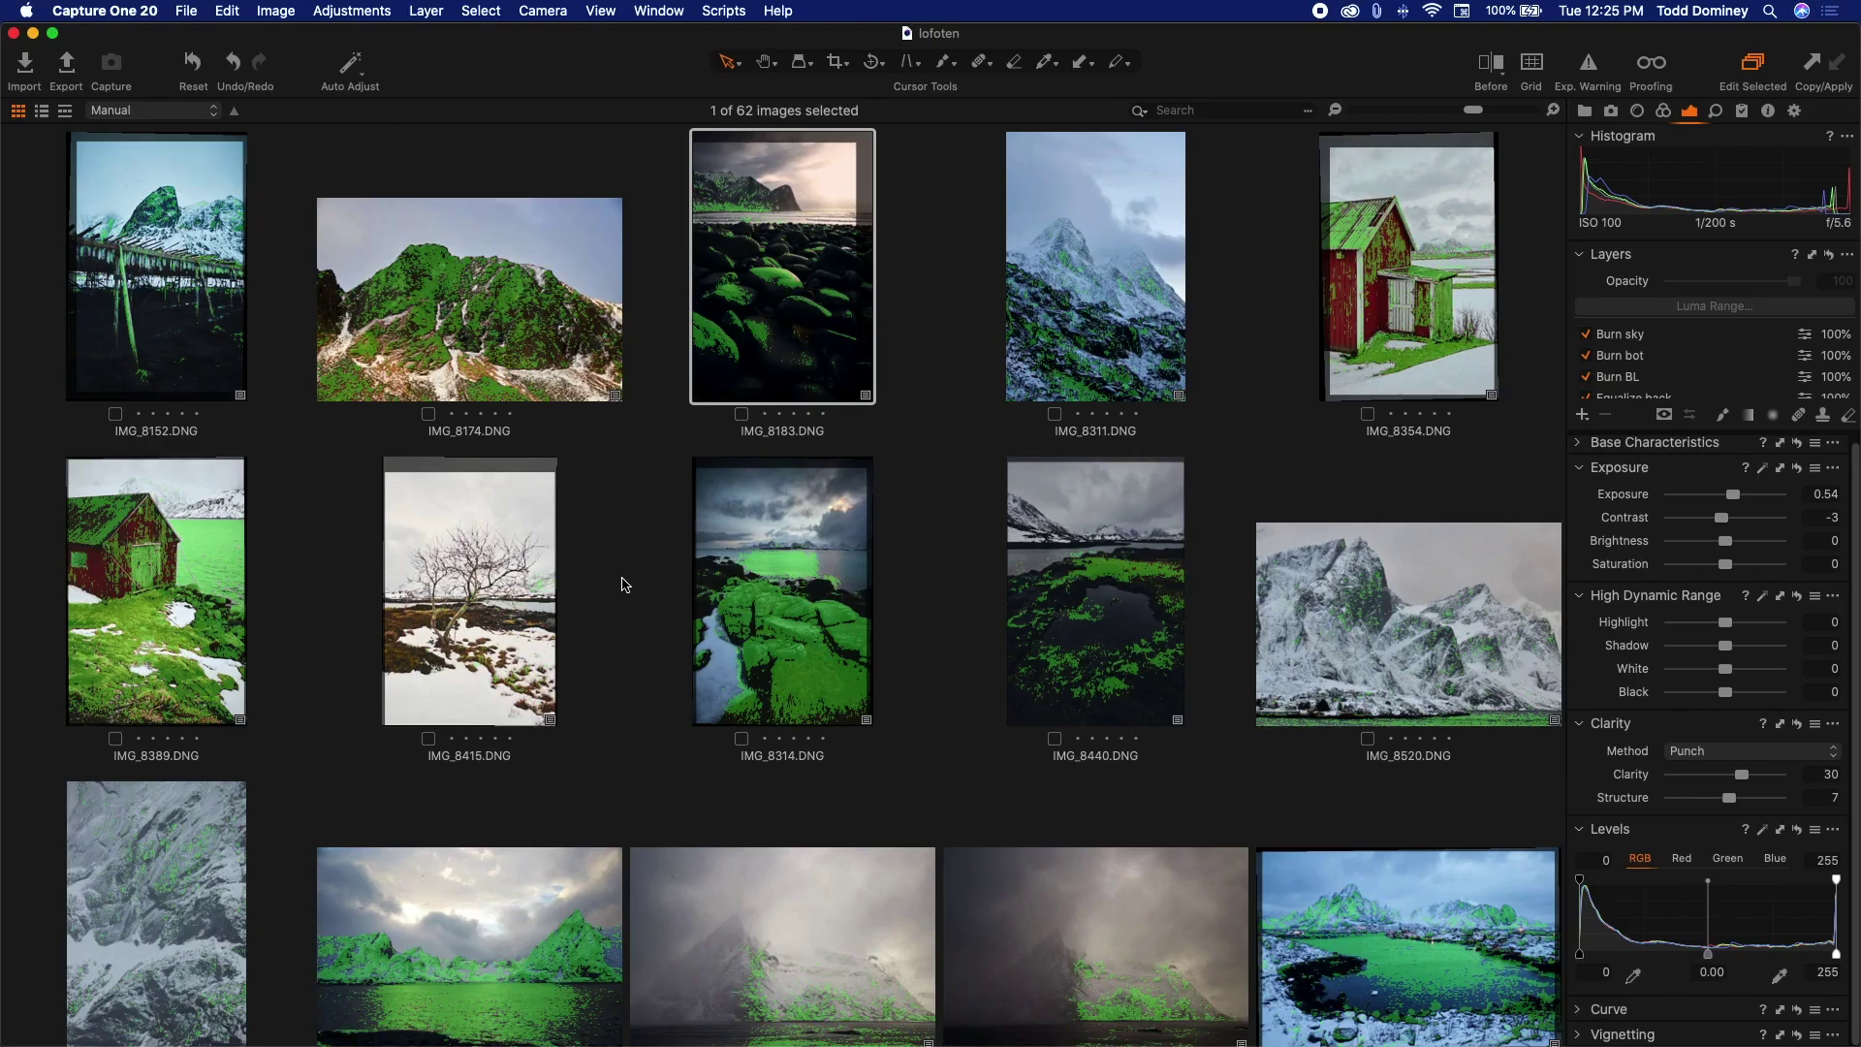
scroll(625, 585, "down", 10)
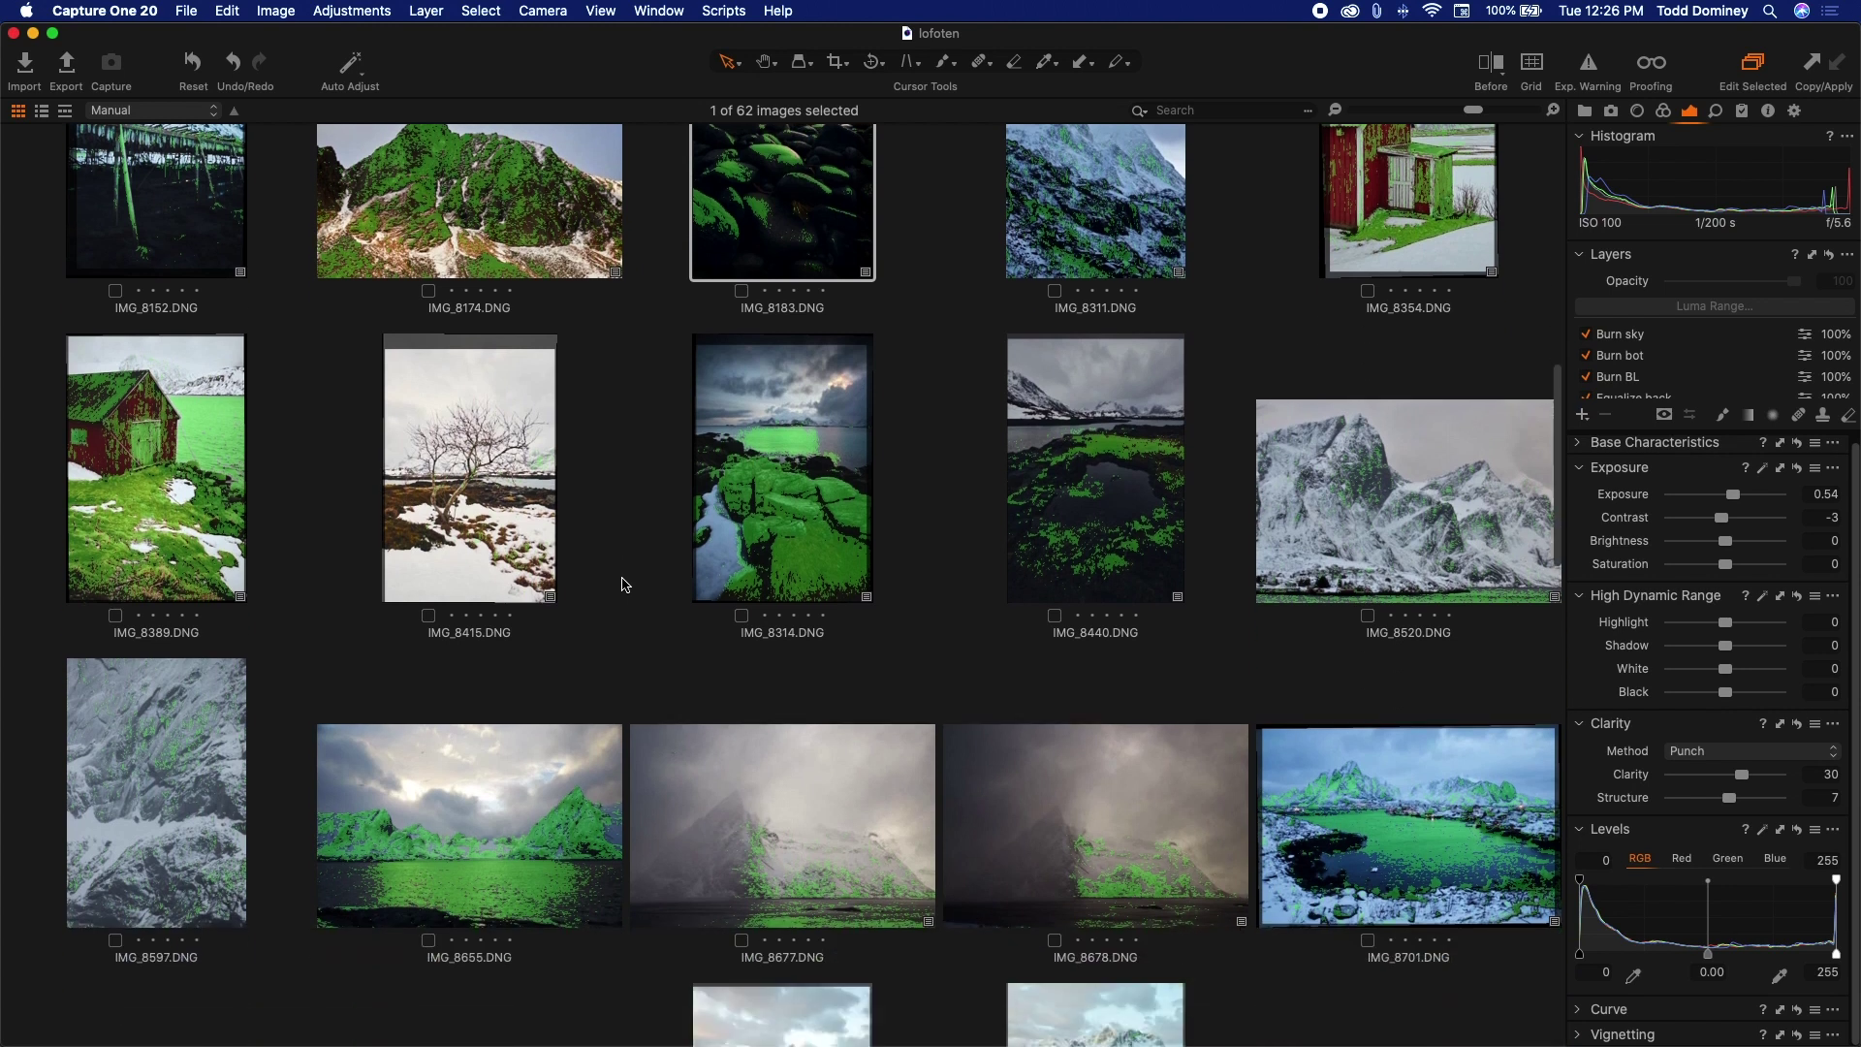
scroll(625, 585, "down", 13)
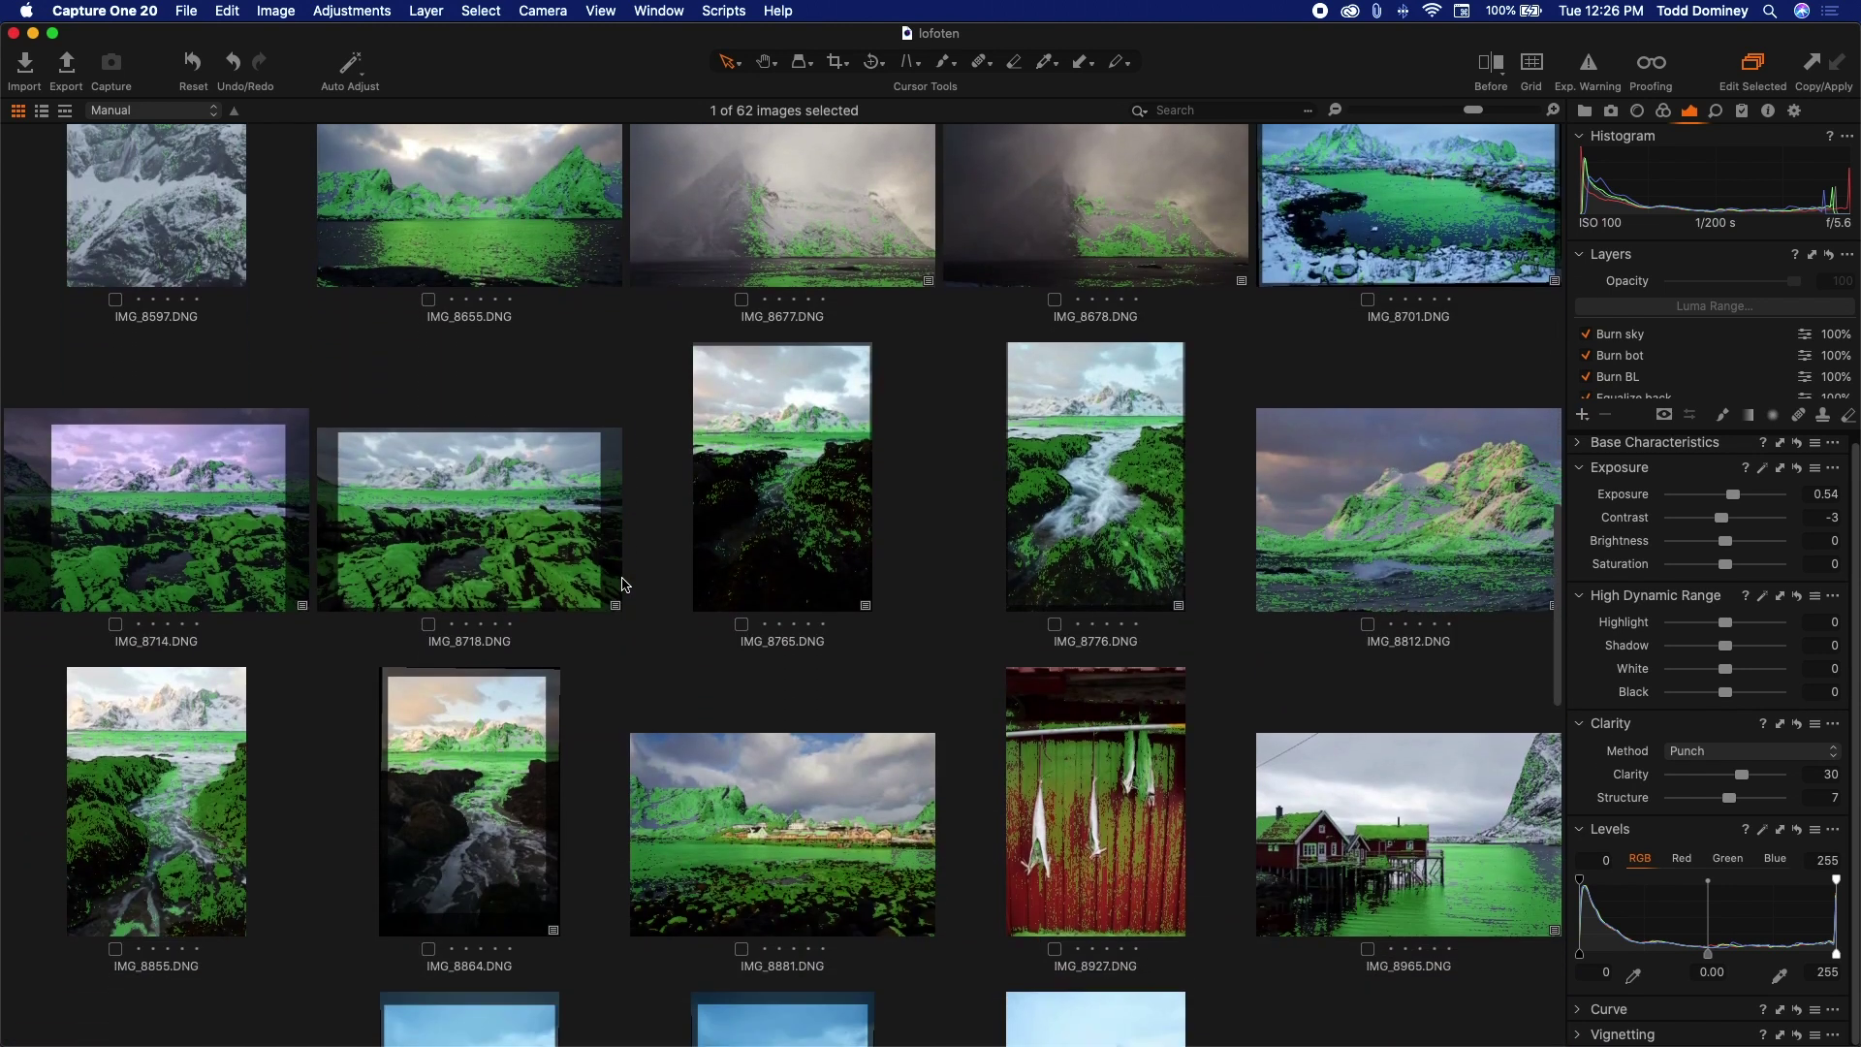
scroll(625, 585, "down", 9)
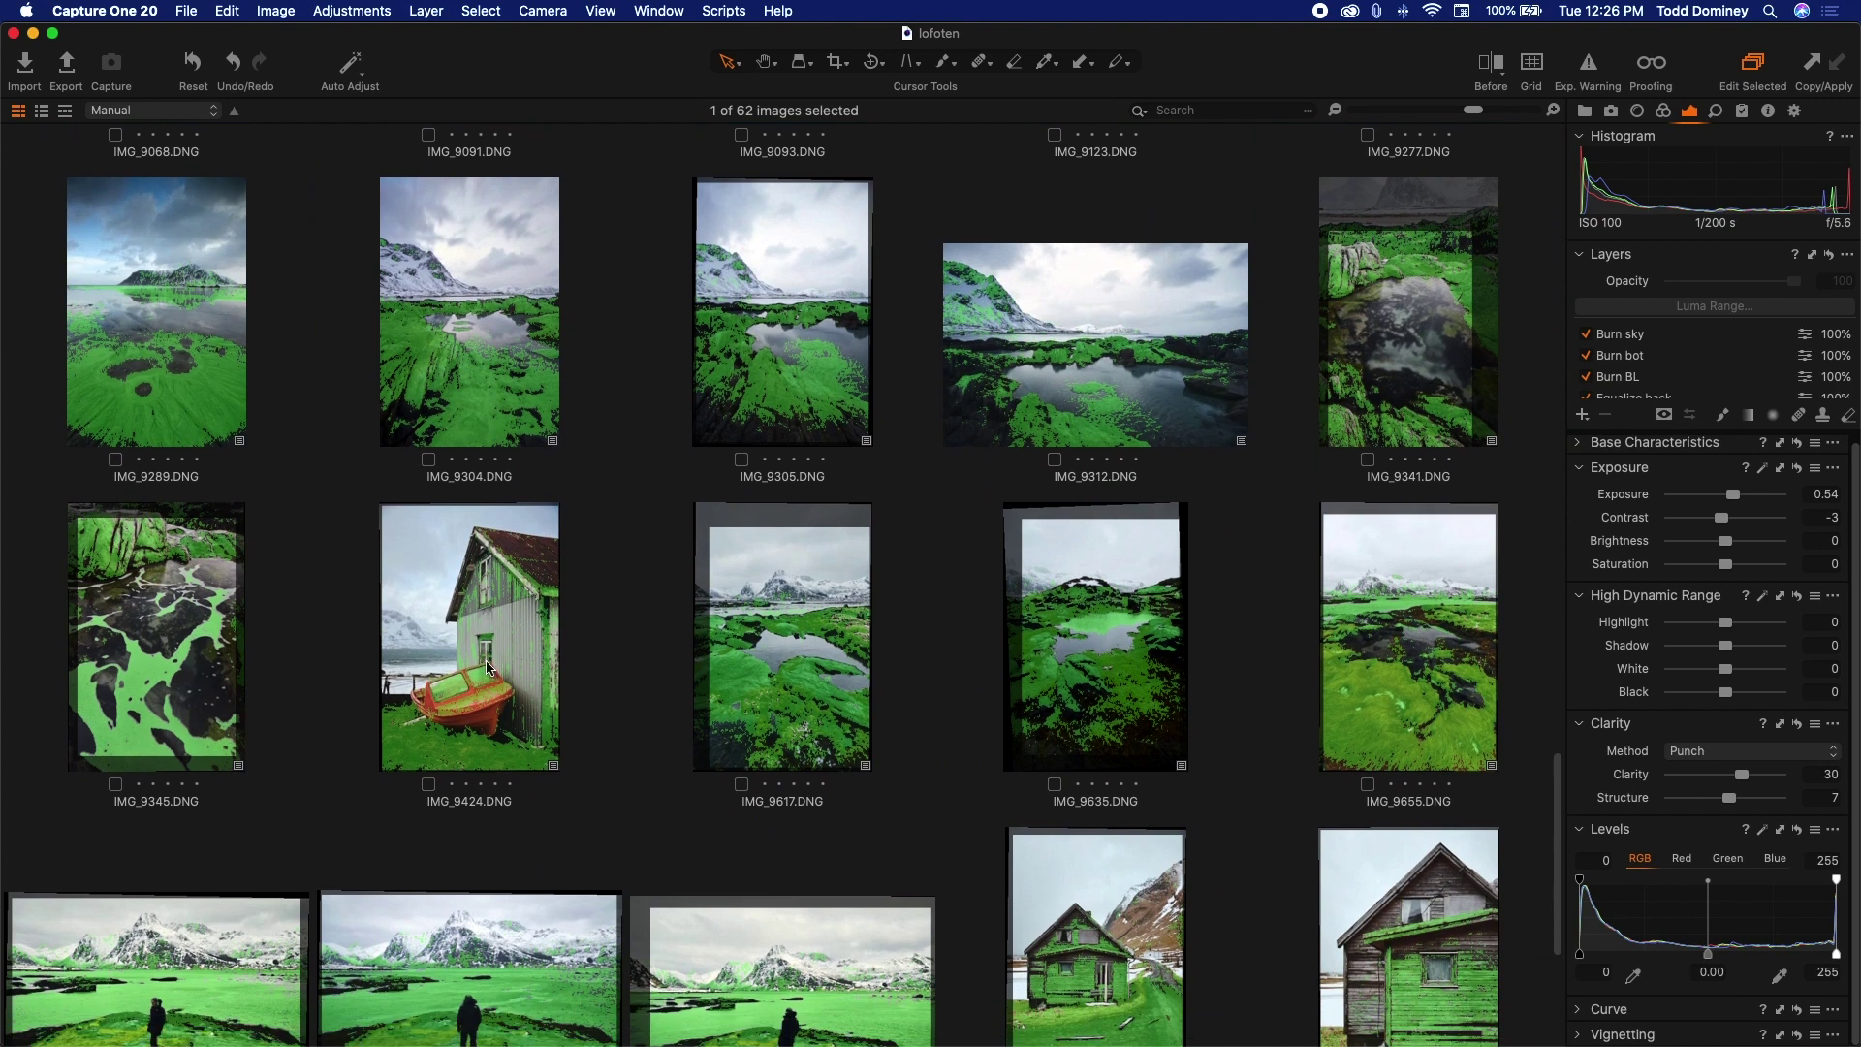
double_click(489, 665)
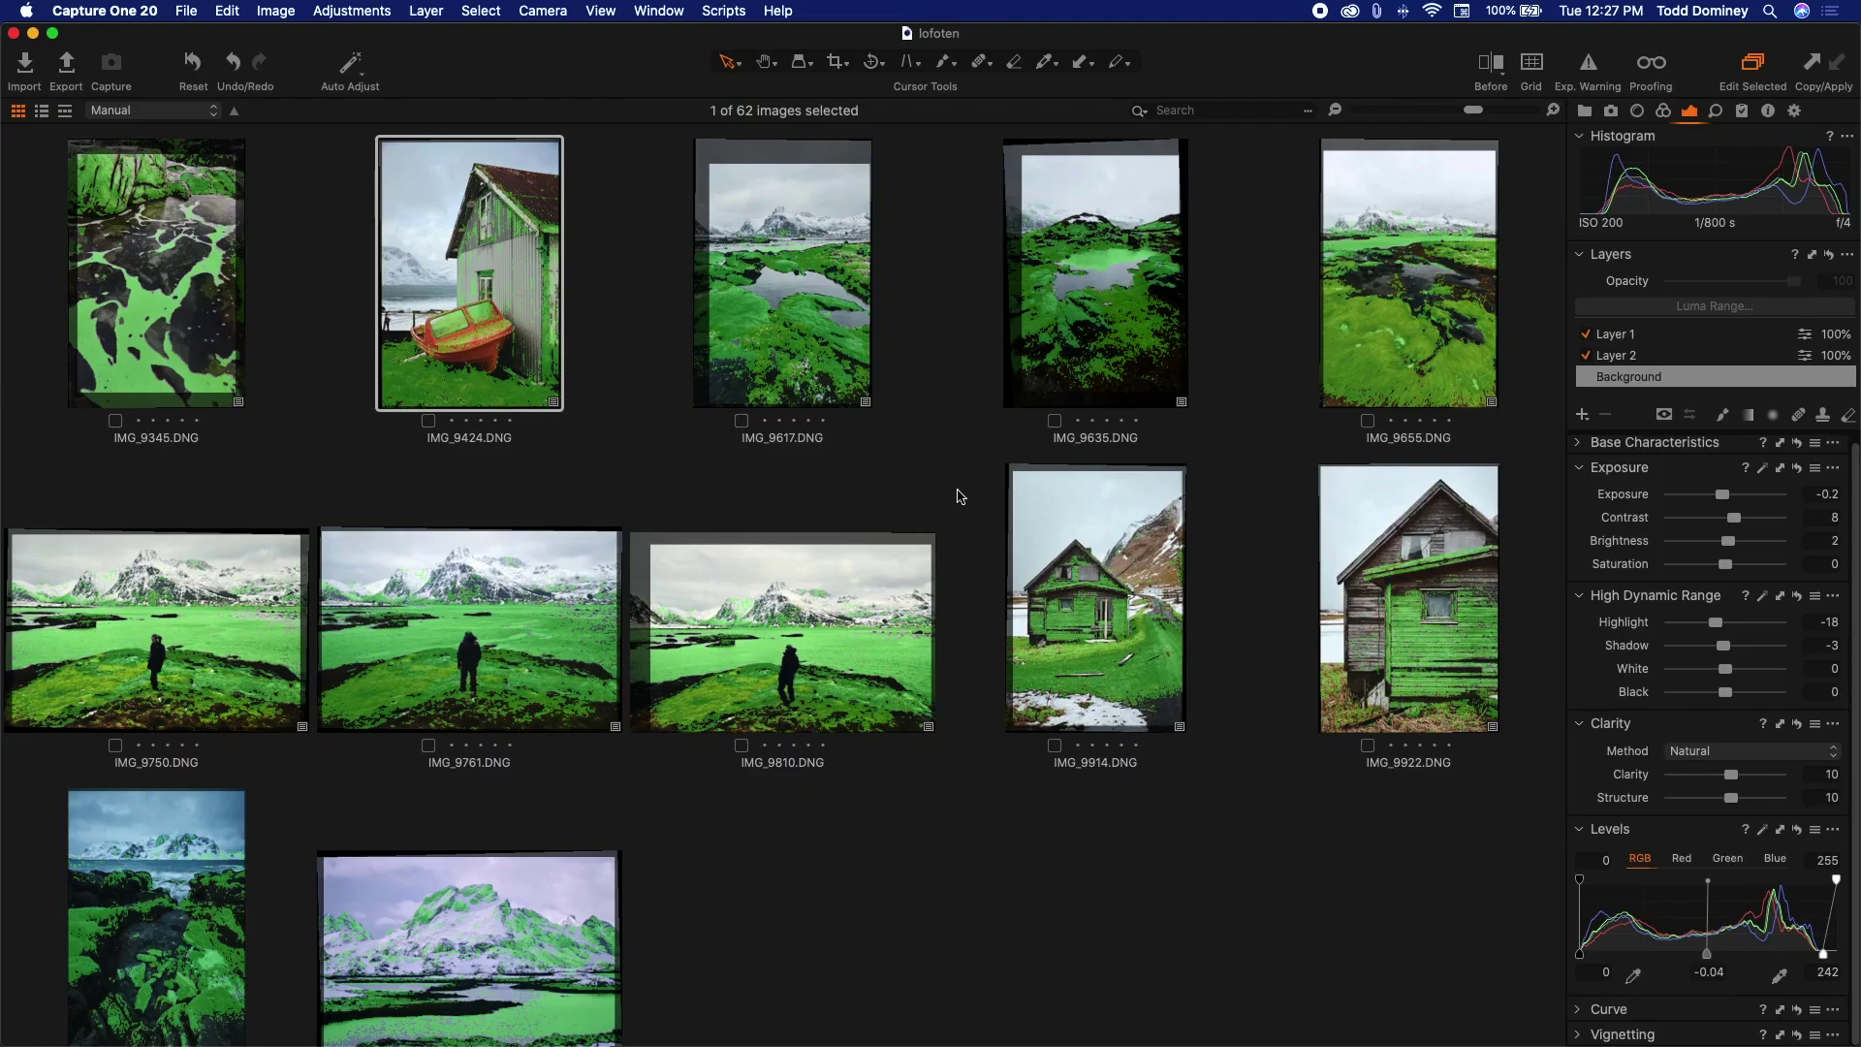
scroll(959, 497, "up", 10)
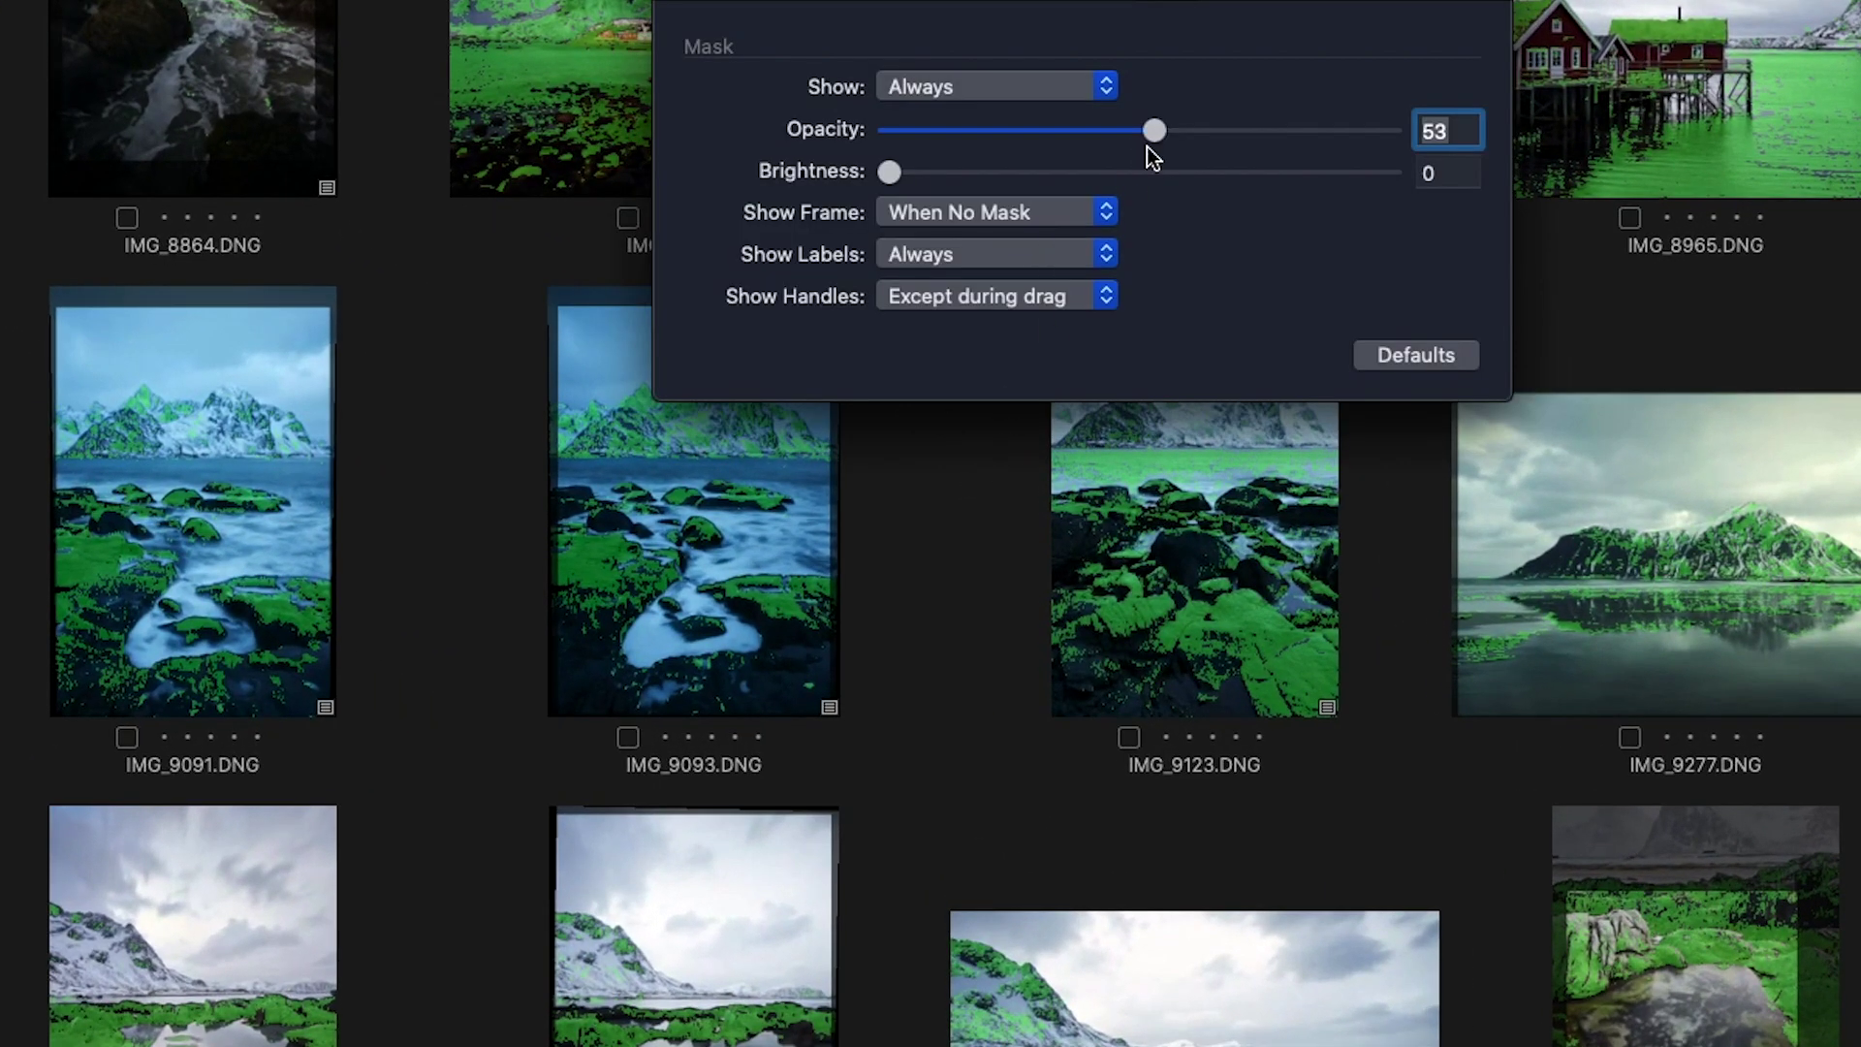
Try focus mask thresholds of 421 and 200 in the Focus preferences and restore the default values.
left_click_drag(1294, 0, 1066, 381)
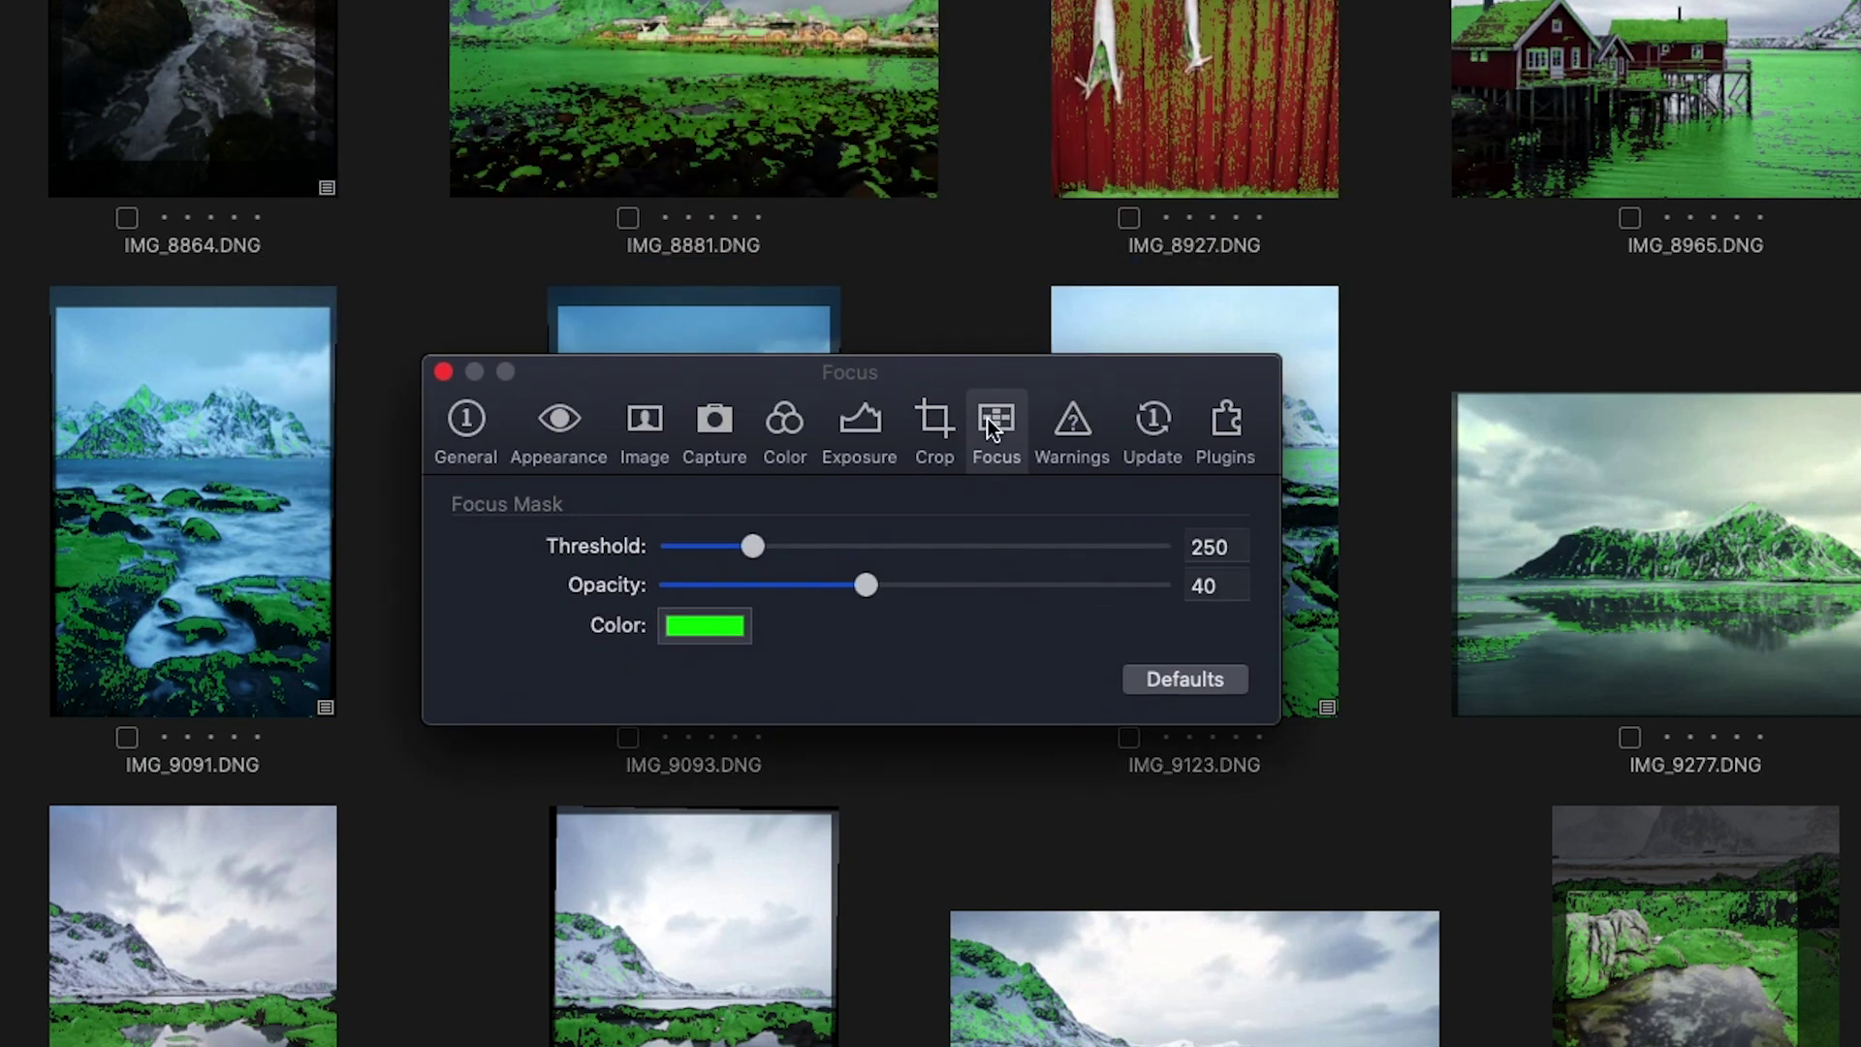
left_click_drag(765, 545, 1035, 547)
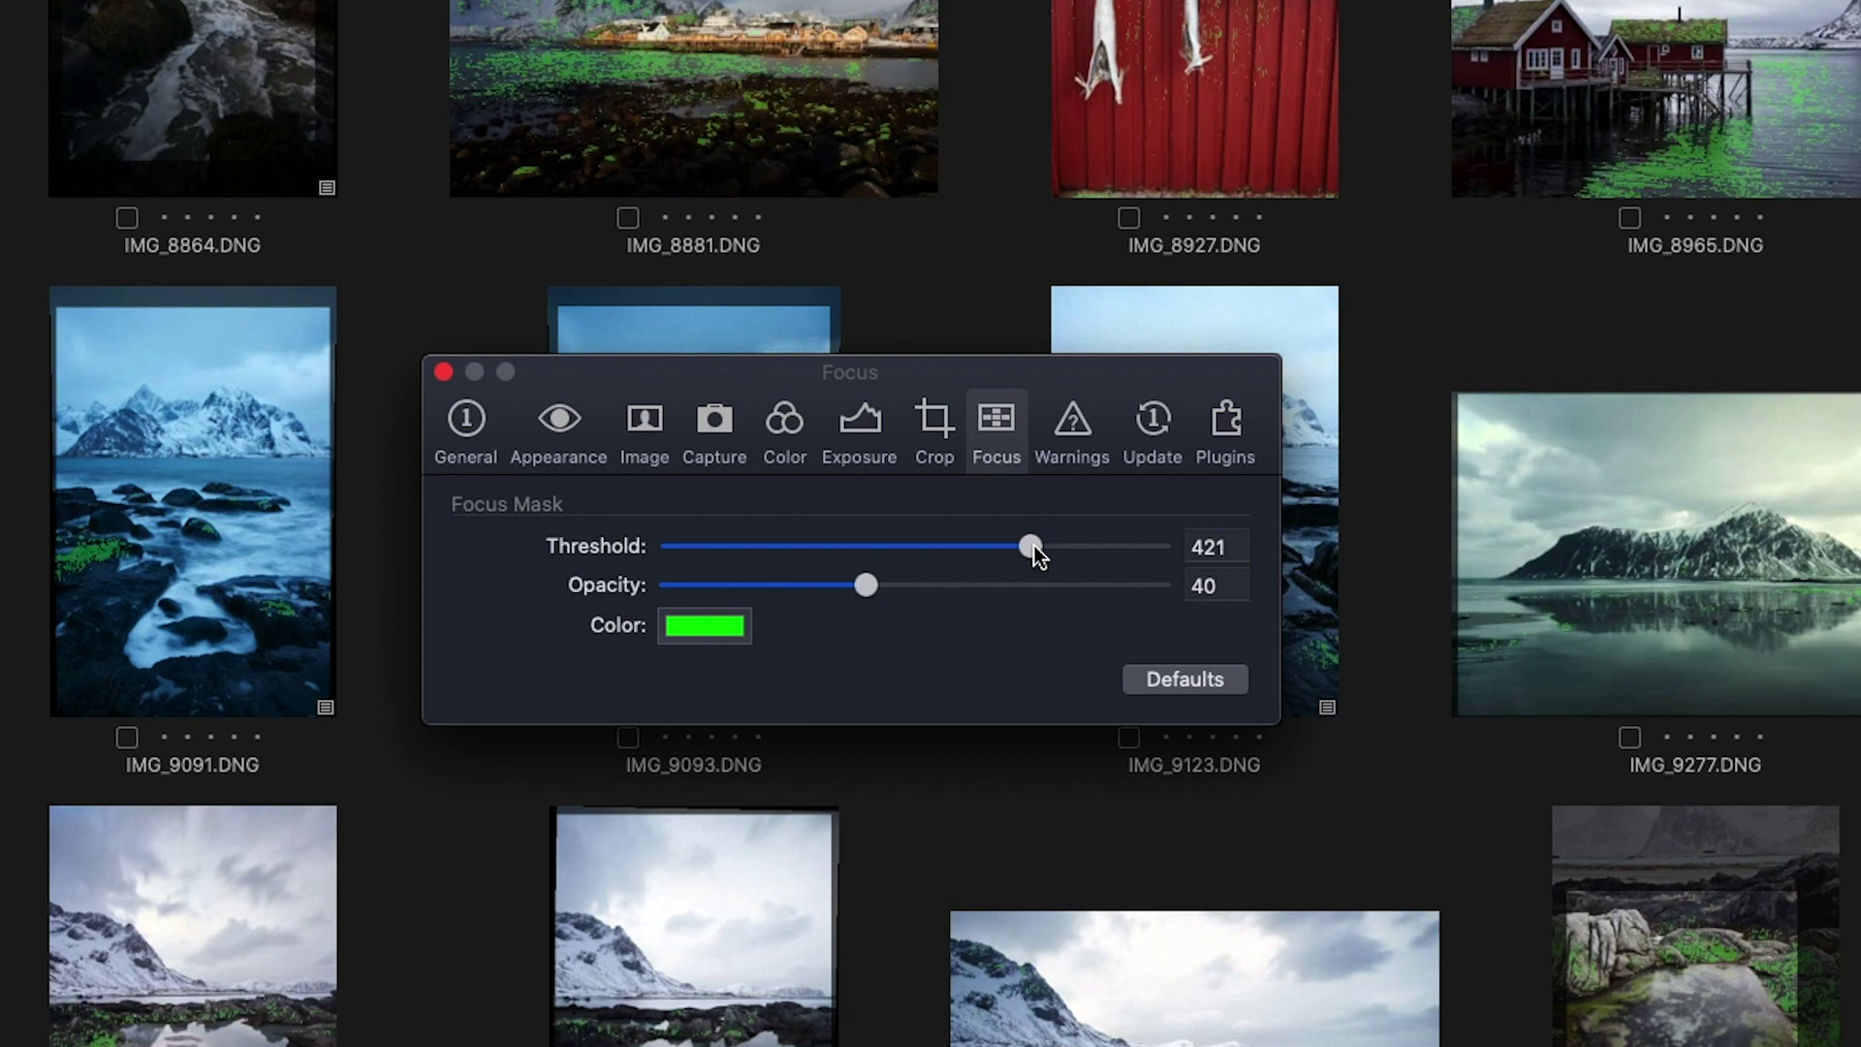
left_click_drag(1033, 549, 668, 546)
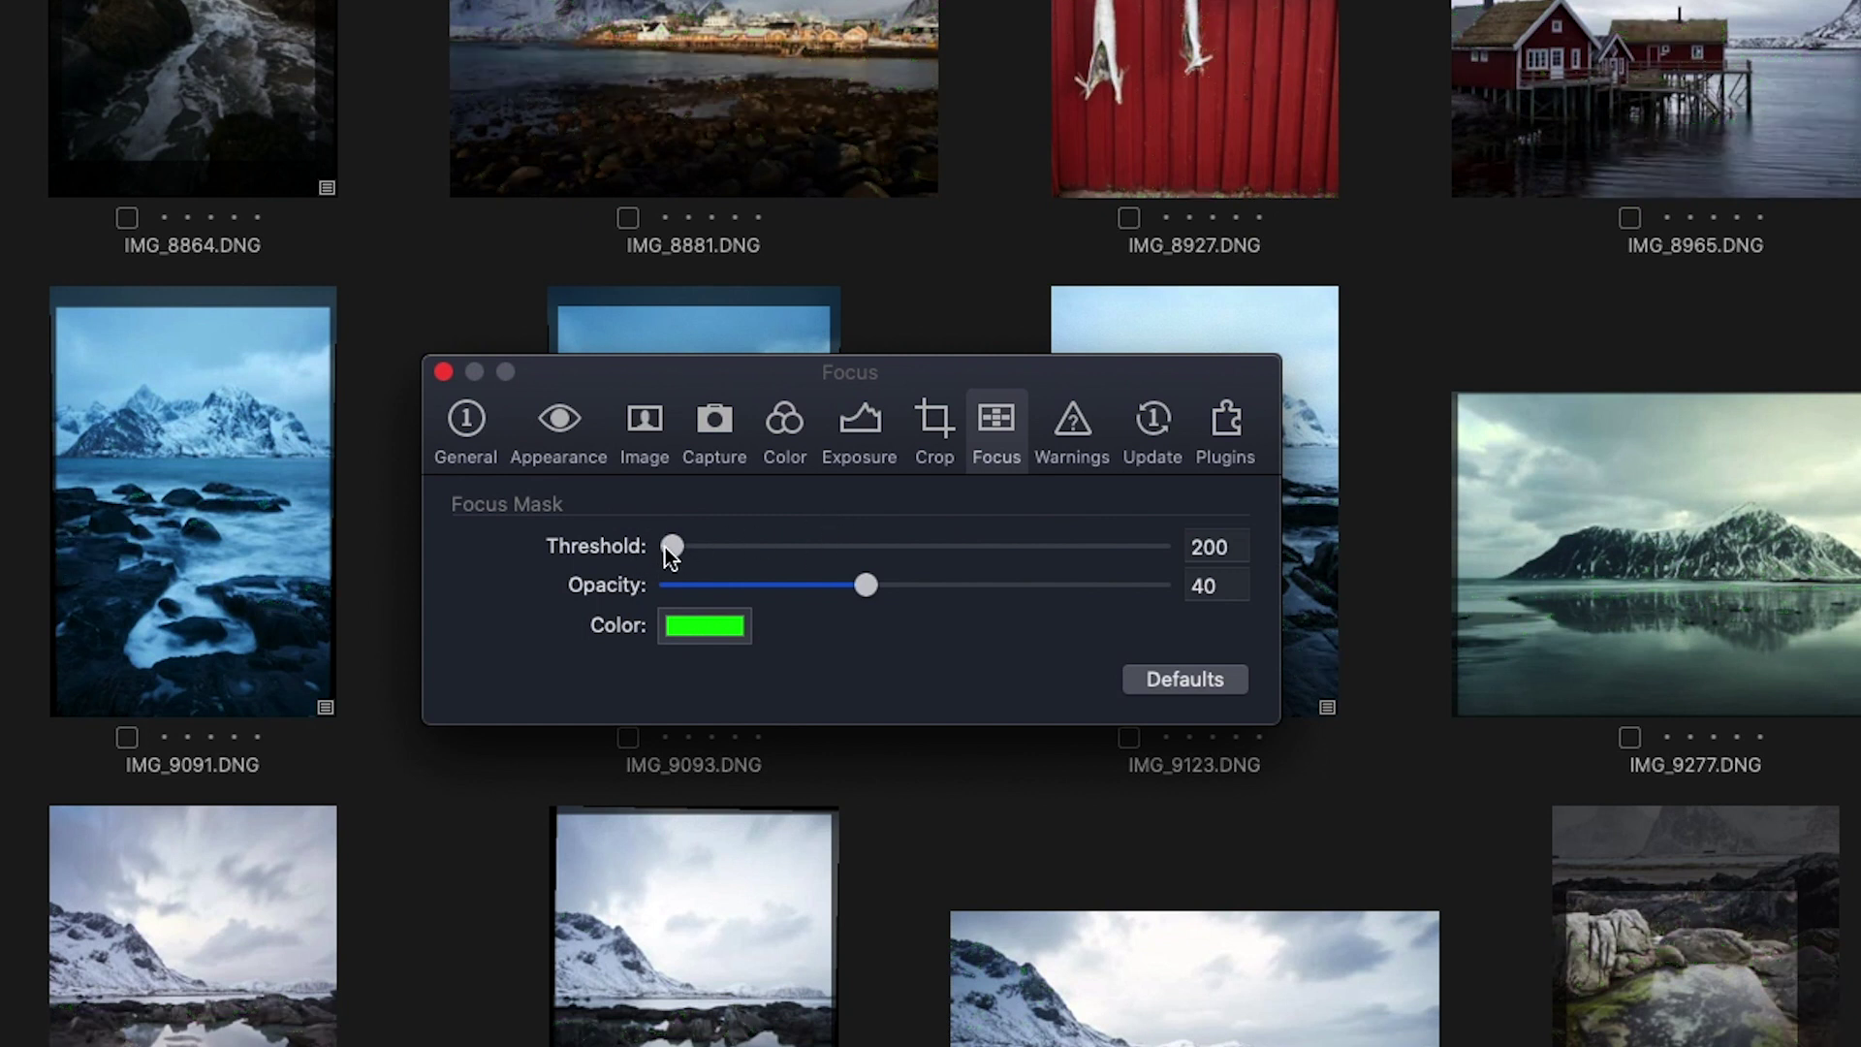
left_click_drag(673, 547, 735, 548)
left_click(1192, 681)
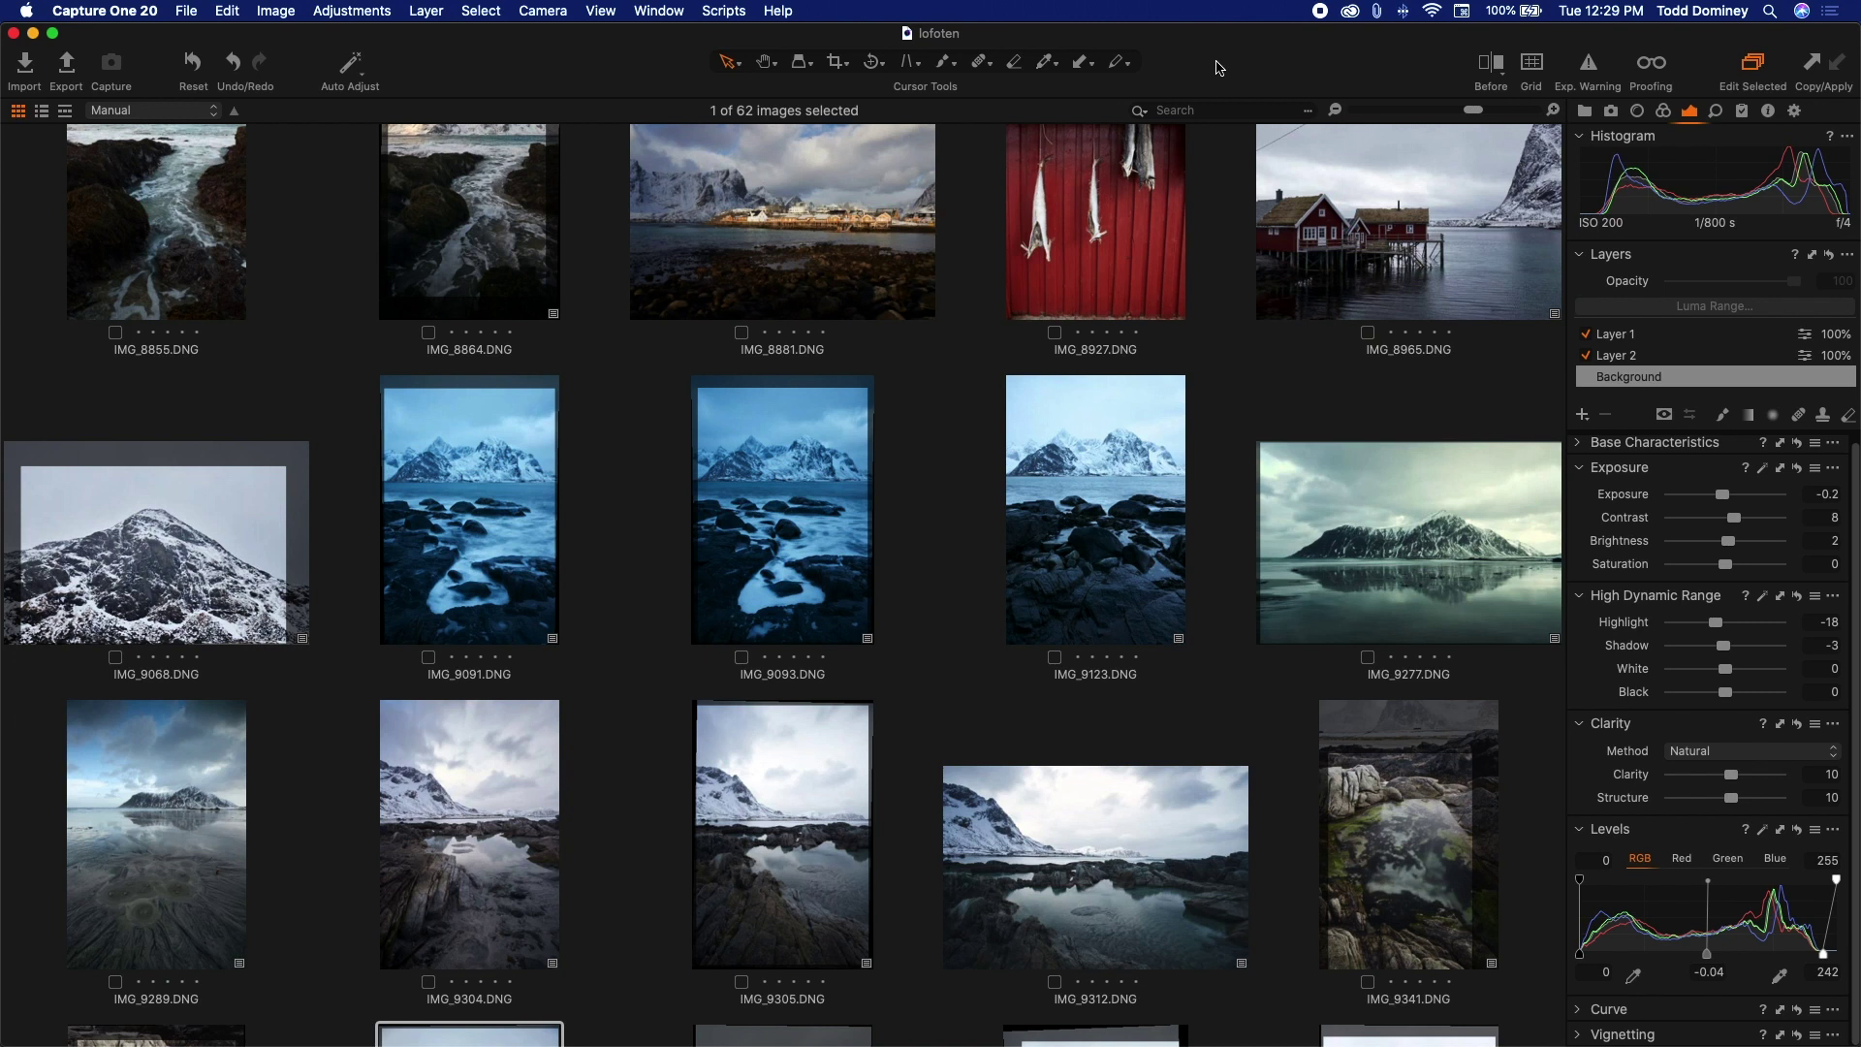
Examine the items available for customizing the toolbar and leave the toolbar as it is.
right_click(1219, 68)
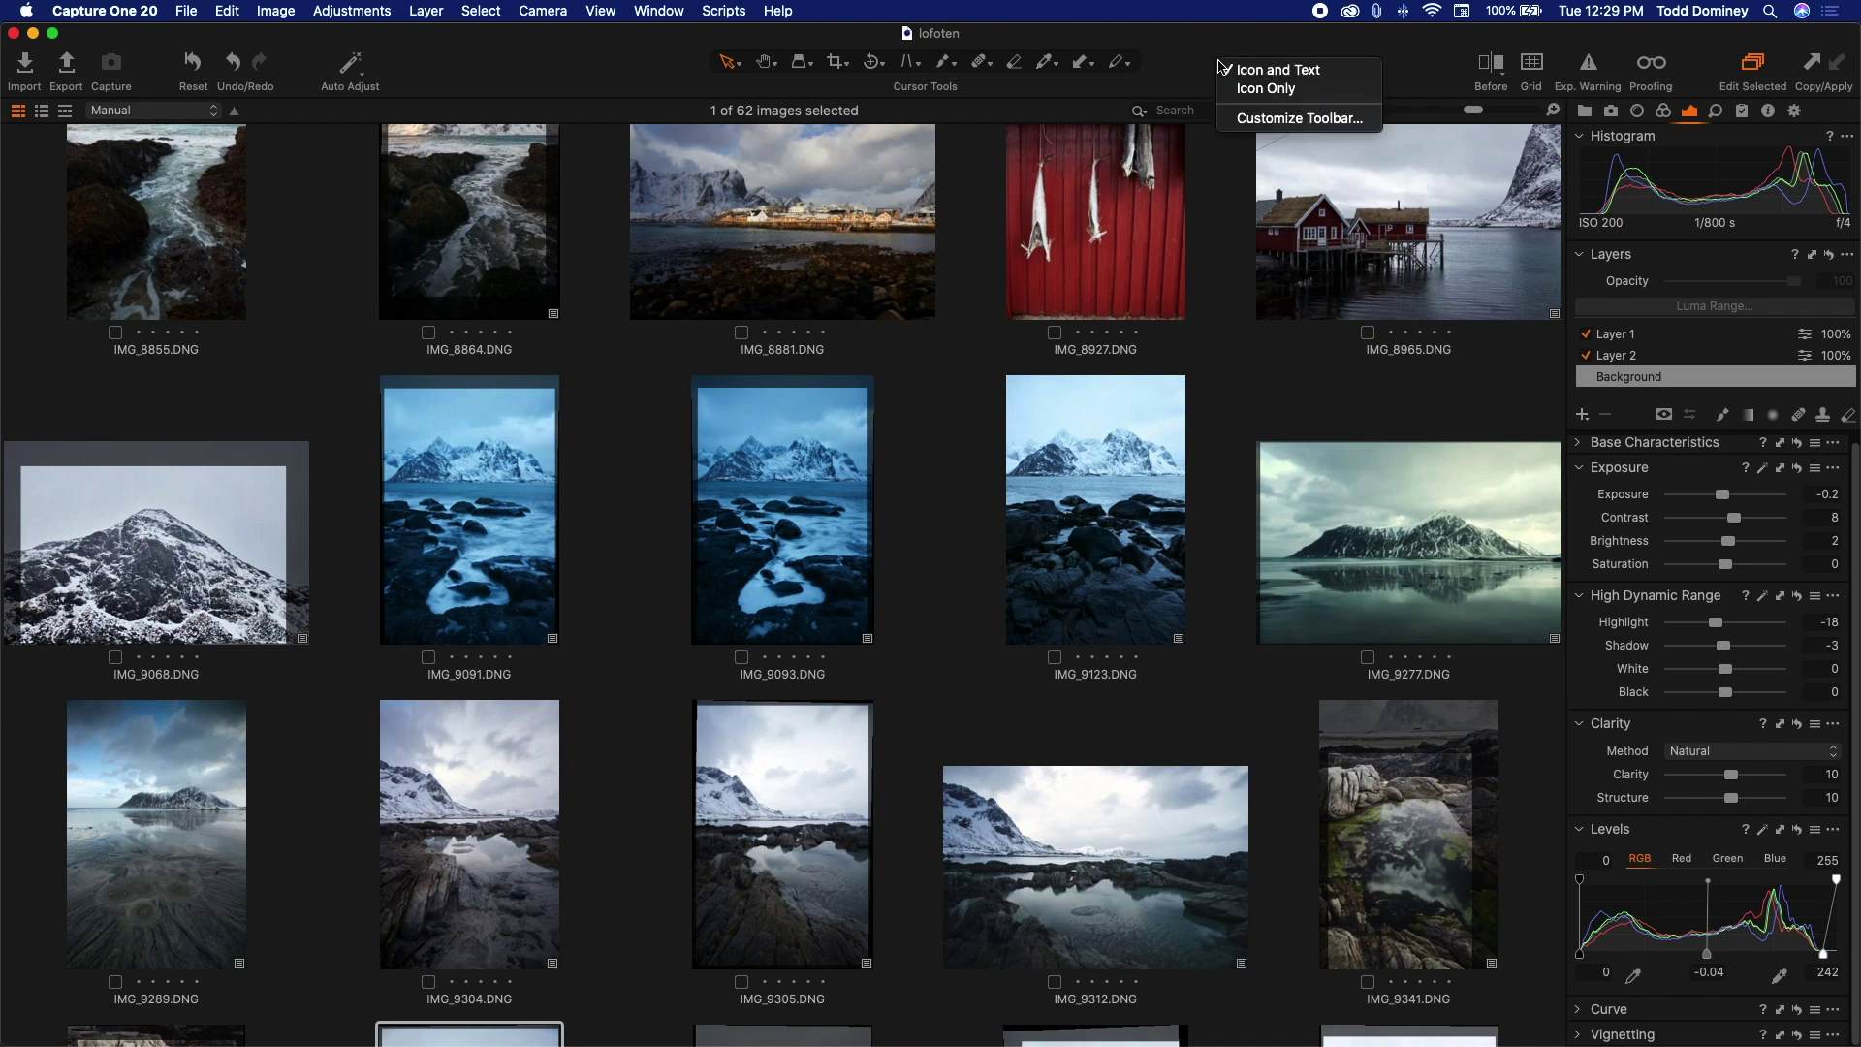
left_click(1271, 117)
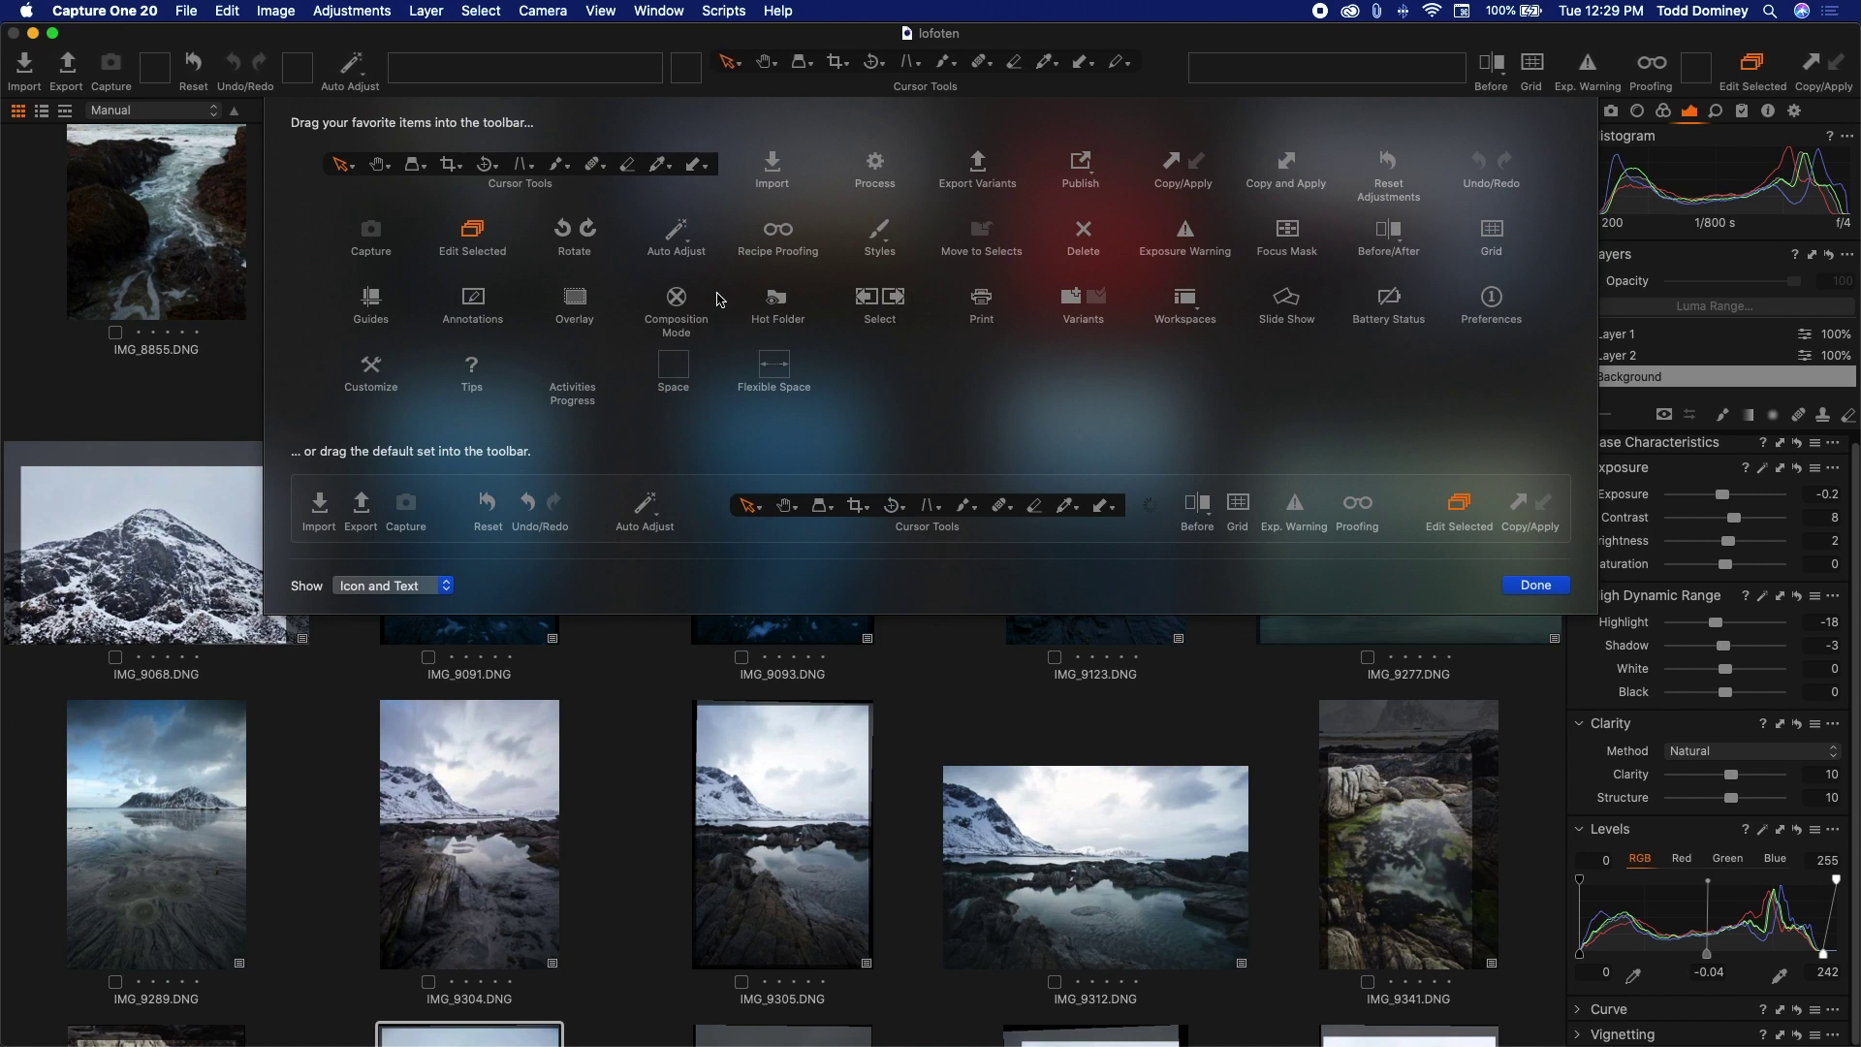
left_click(1534, 583)
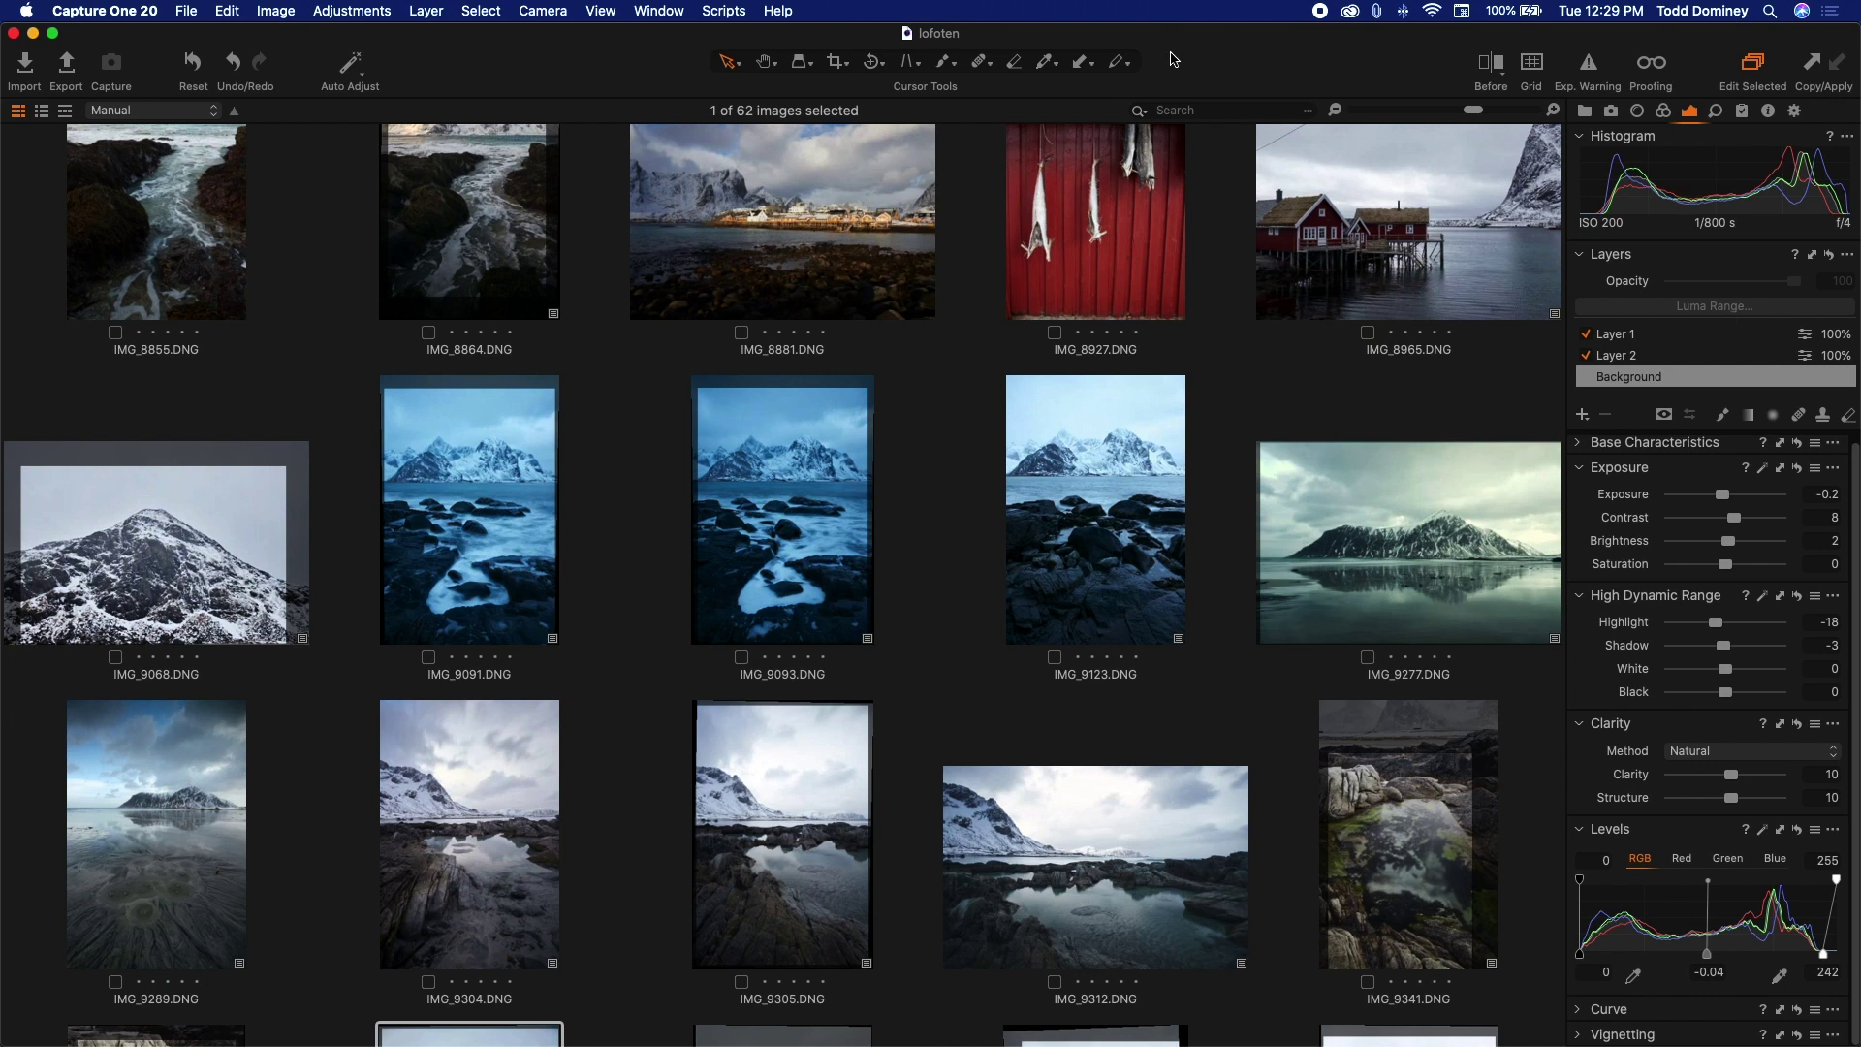
Place the tools on the left side of the workspace.
left_click(601, 11)
mouse_move(705, 427)
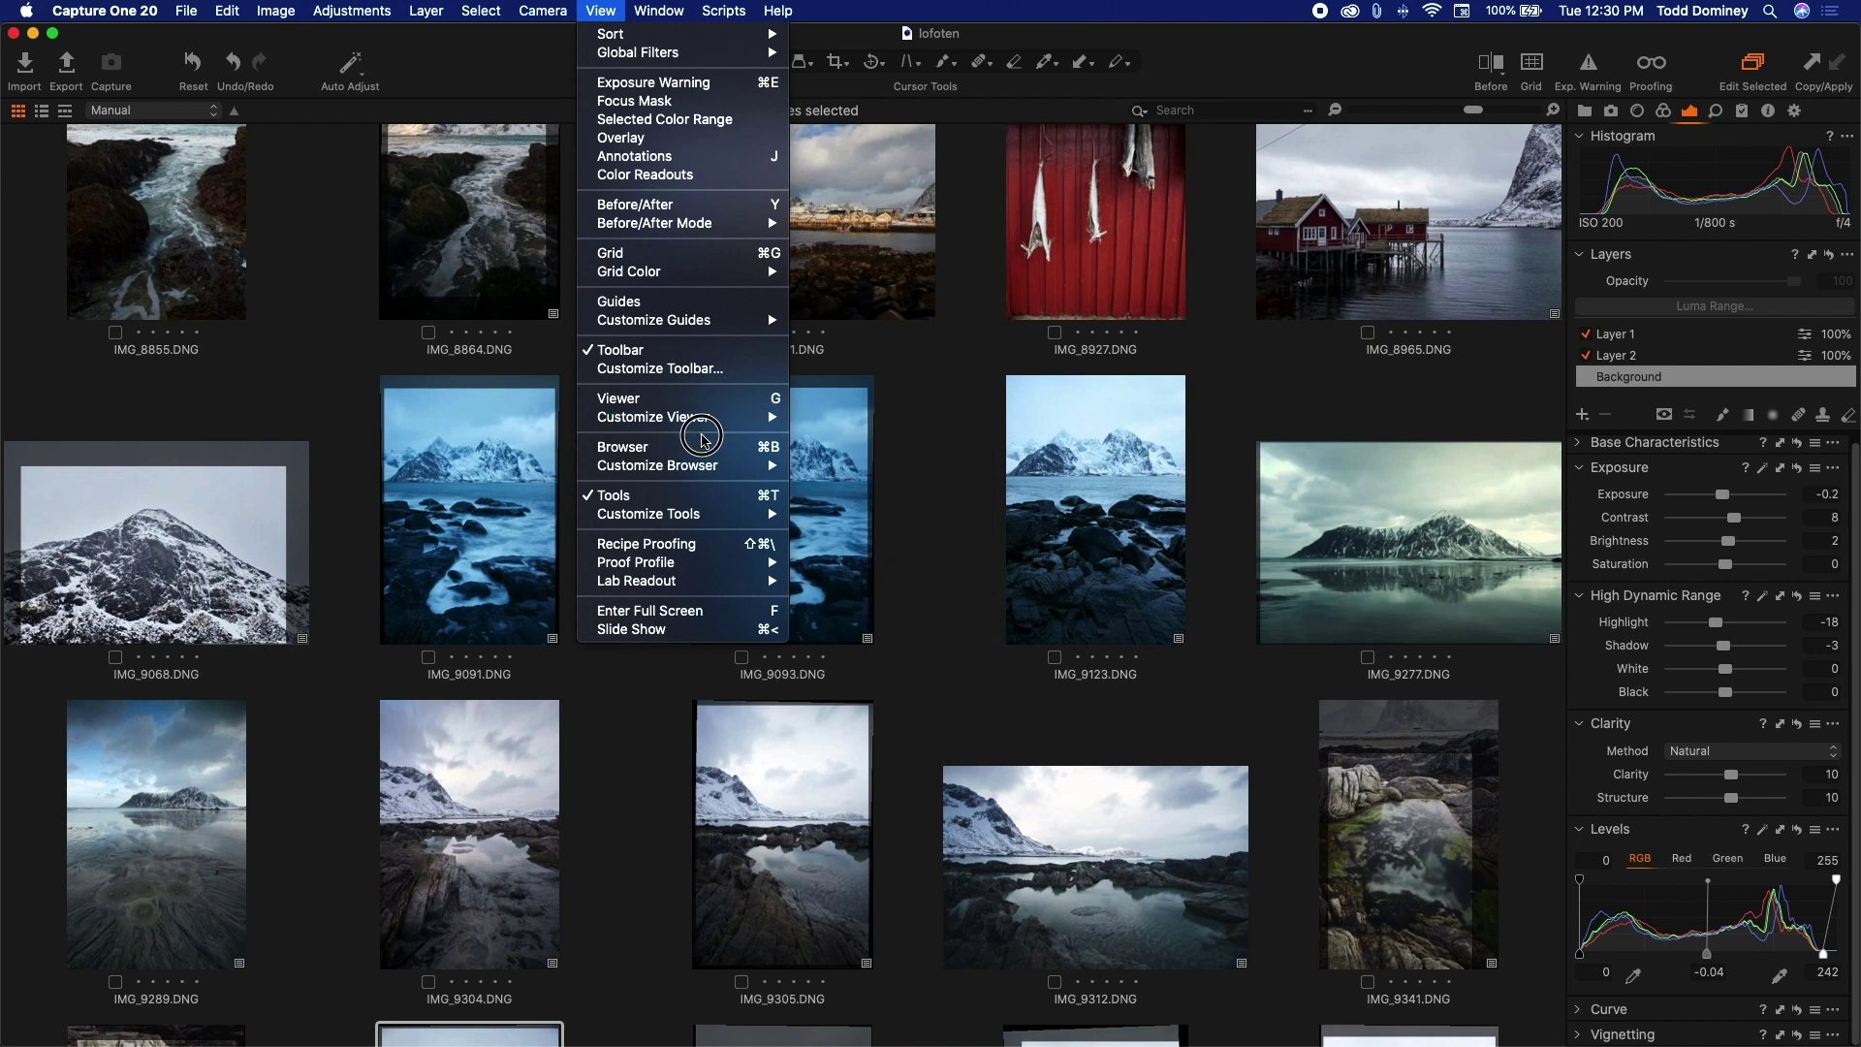
mouse_move(698, 513)
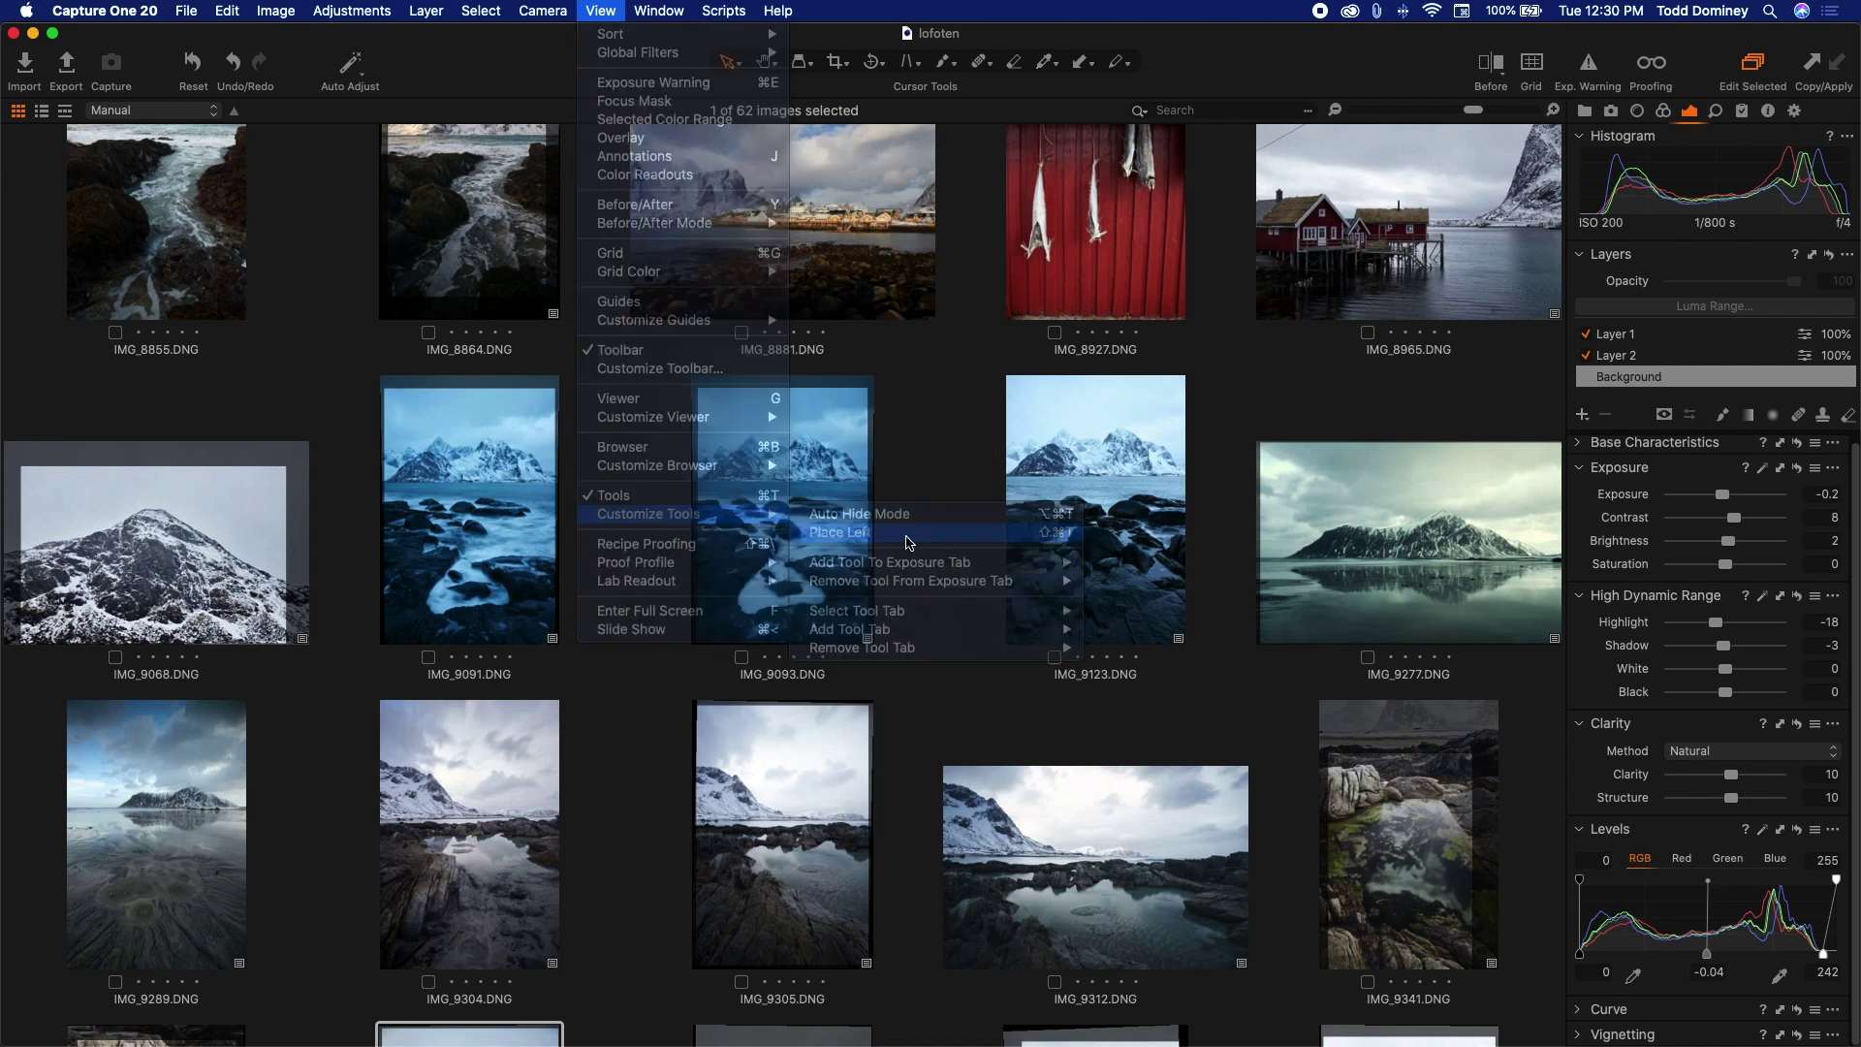
left_click(868, 533)
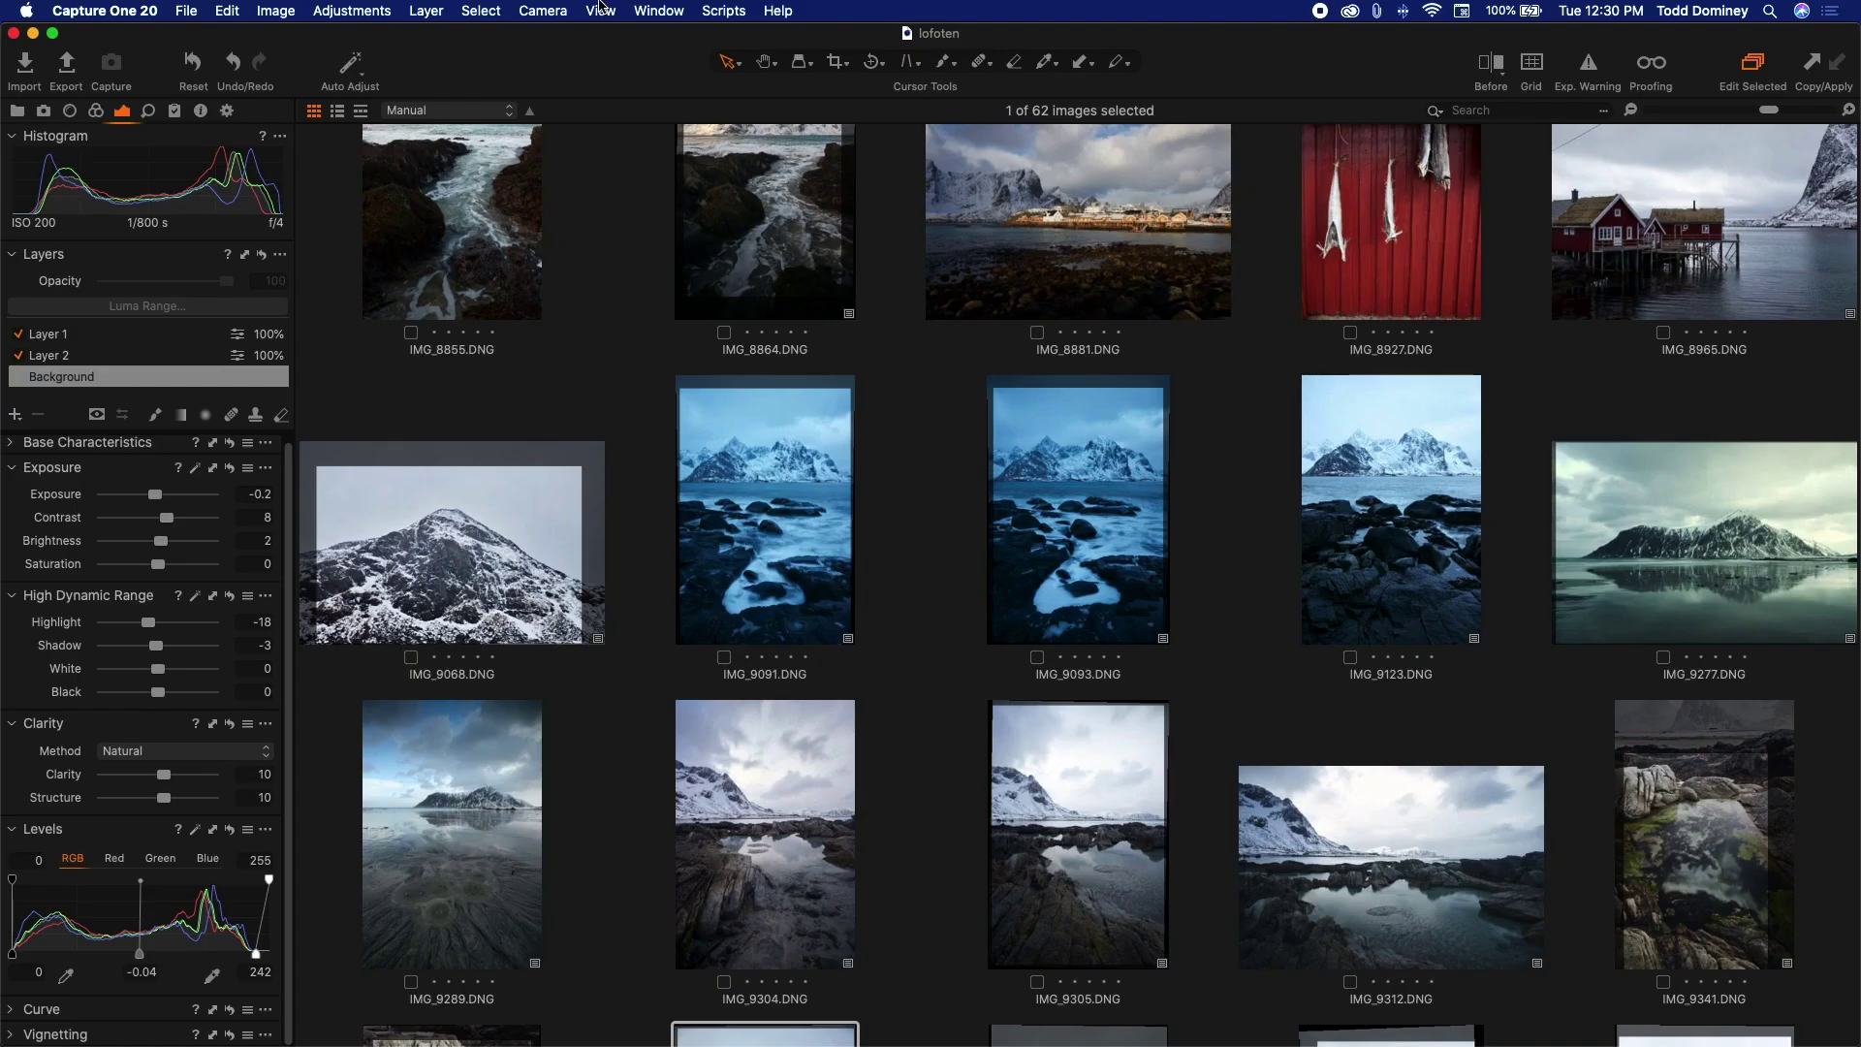
Place the tools back on the right side of the workspace.
left_click(601, 9)
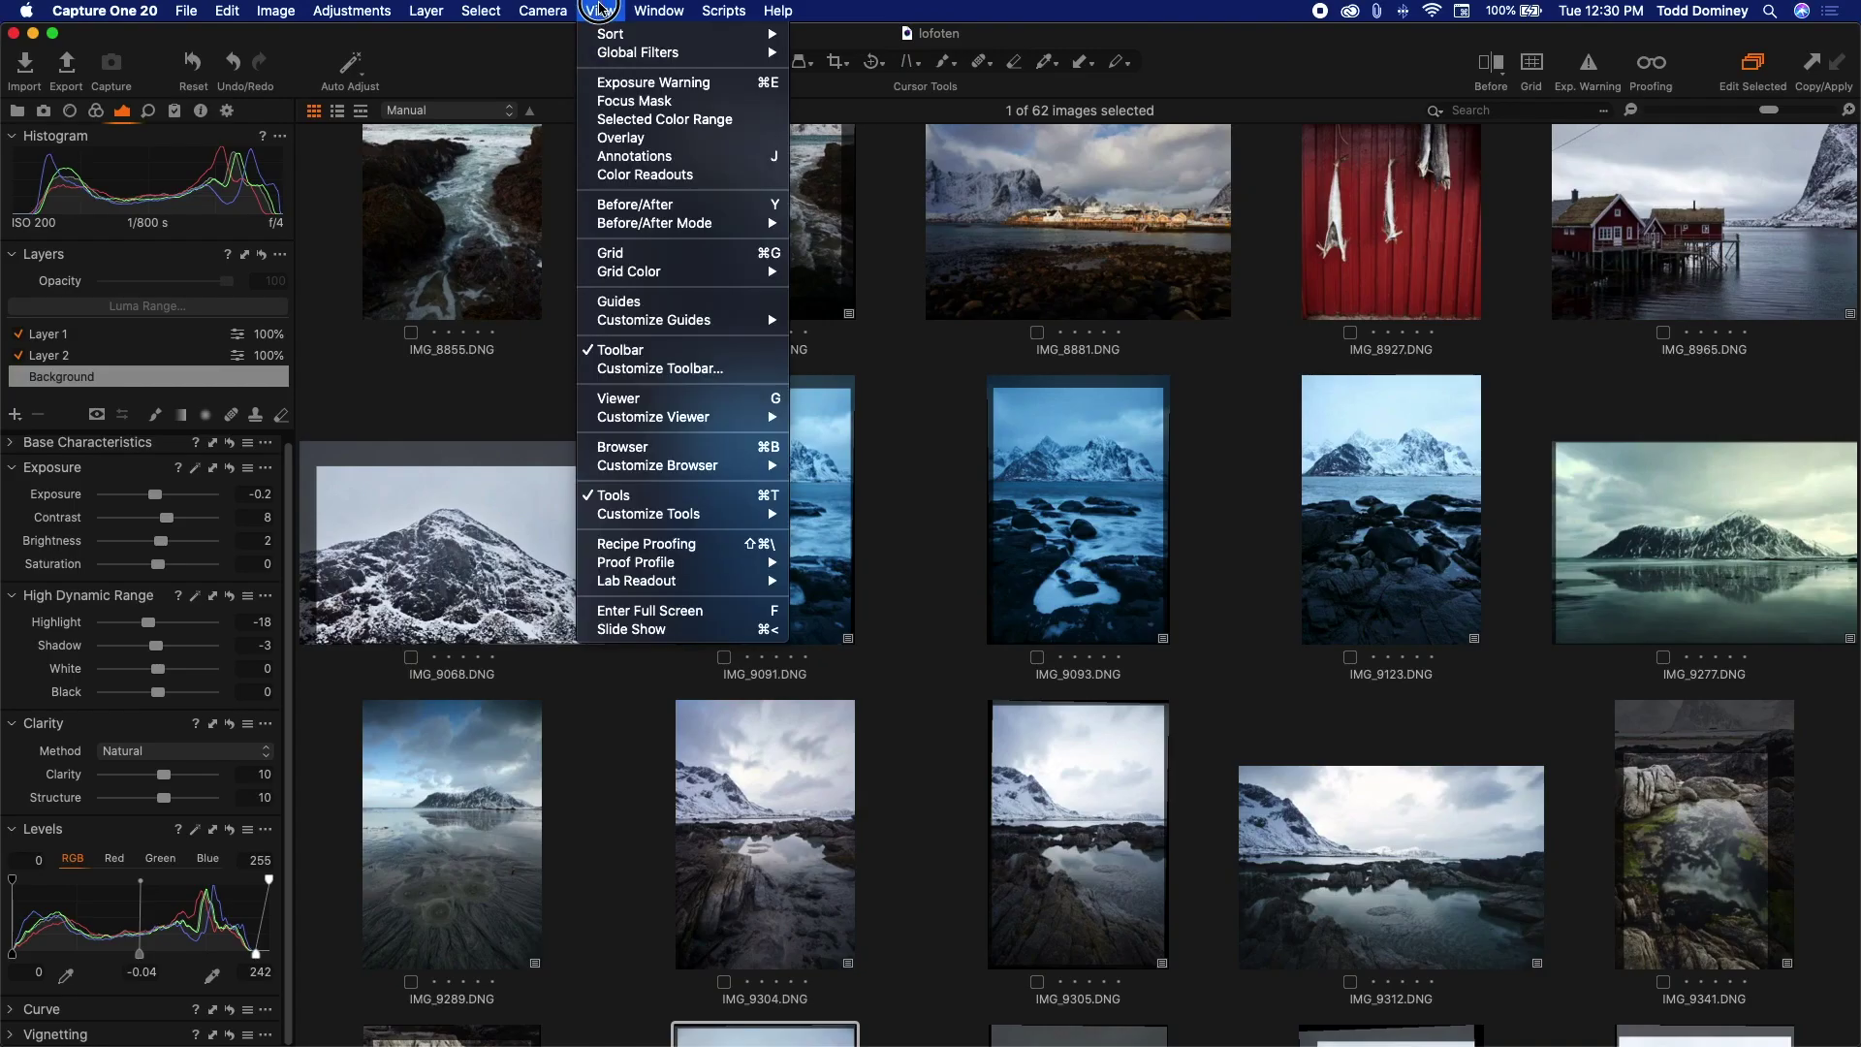
left_click(601, 8)
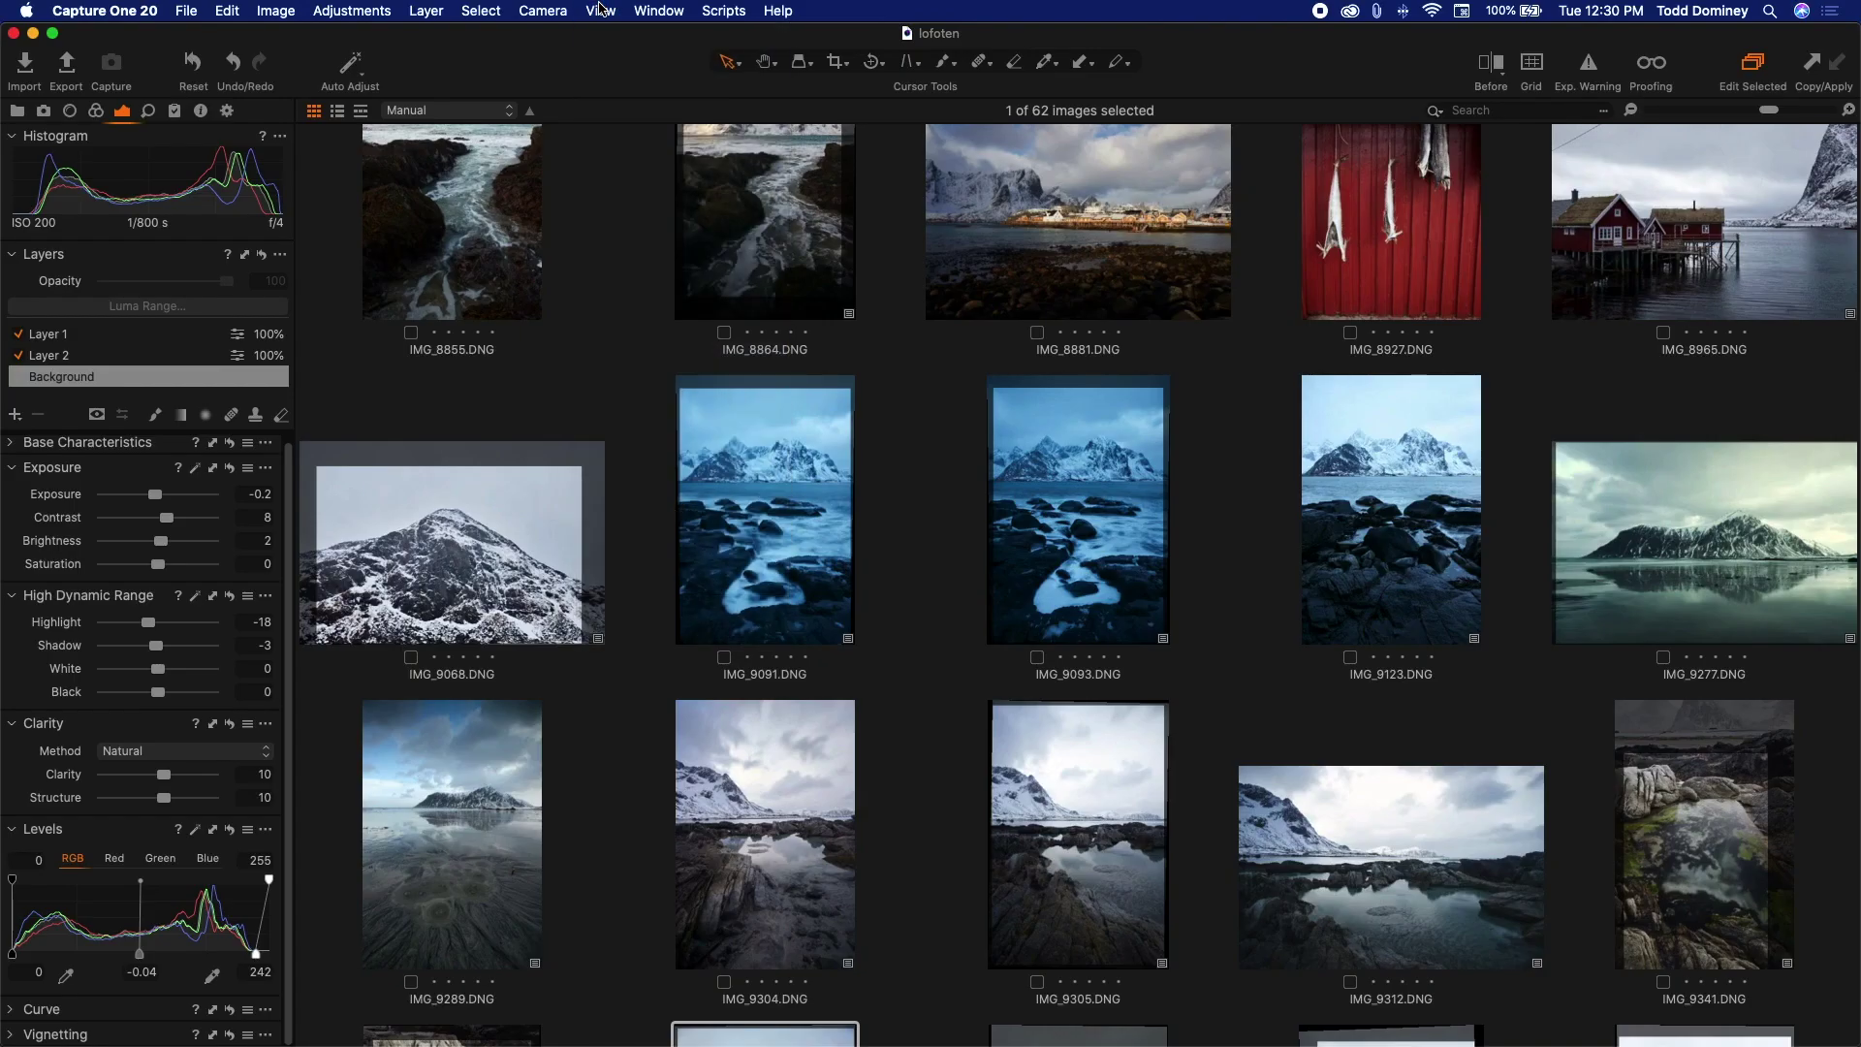
left_click(601, 10)
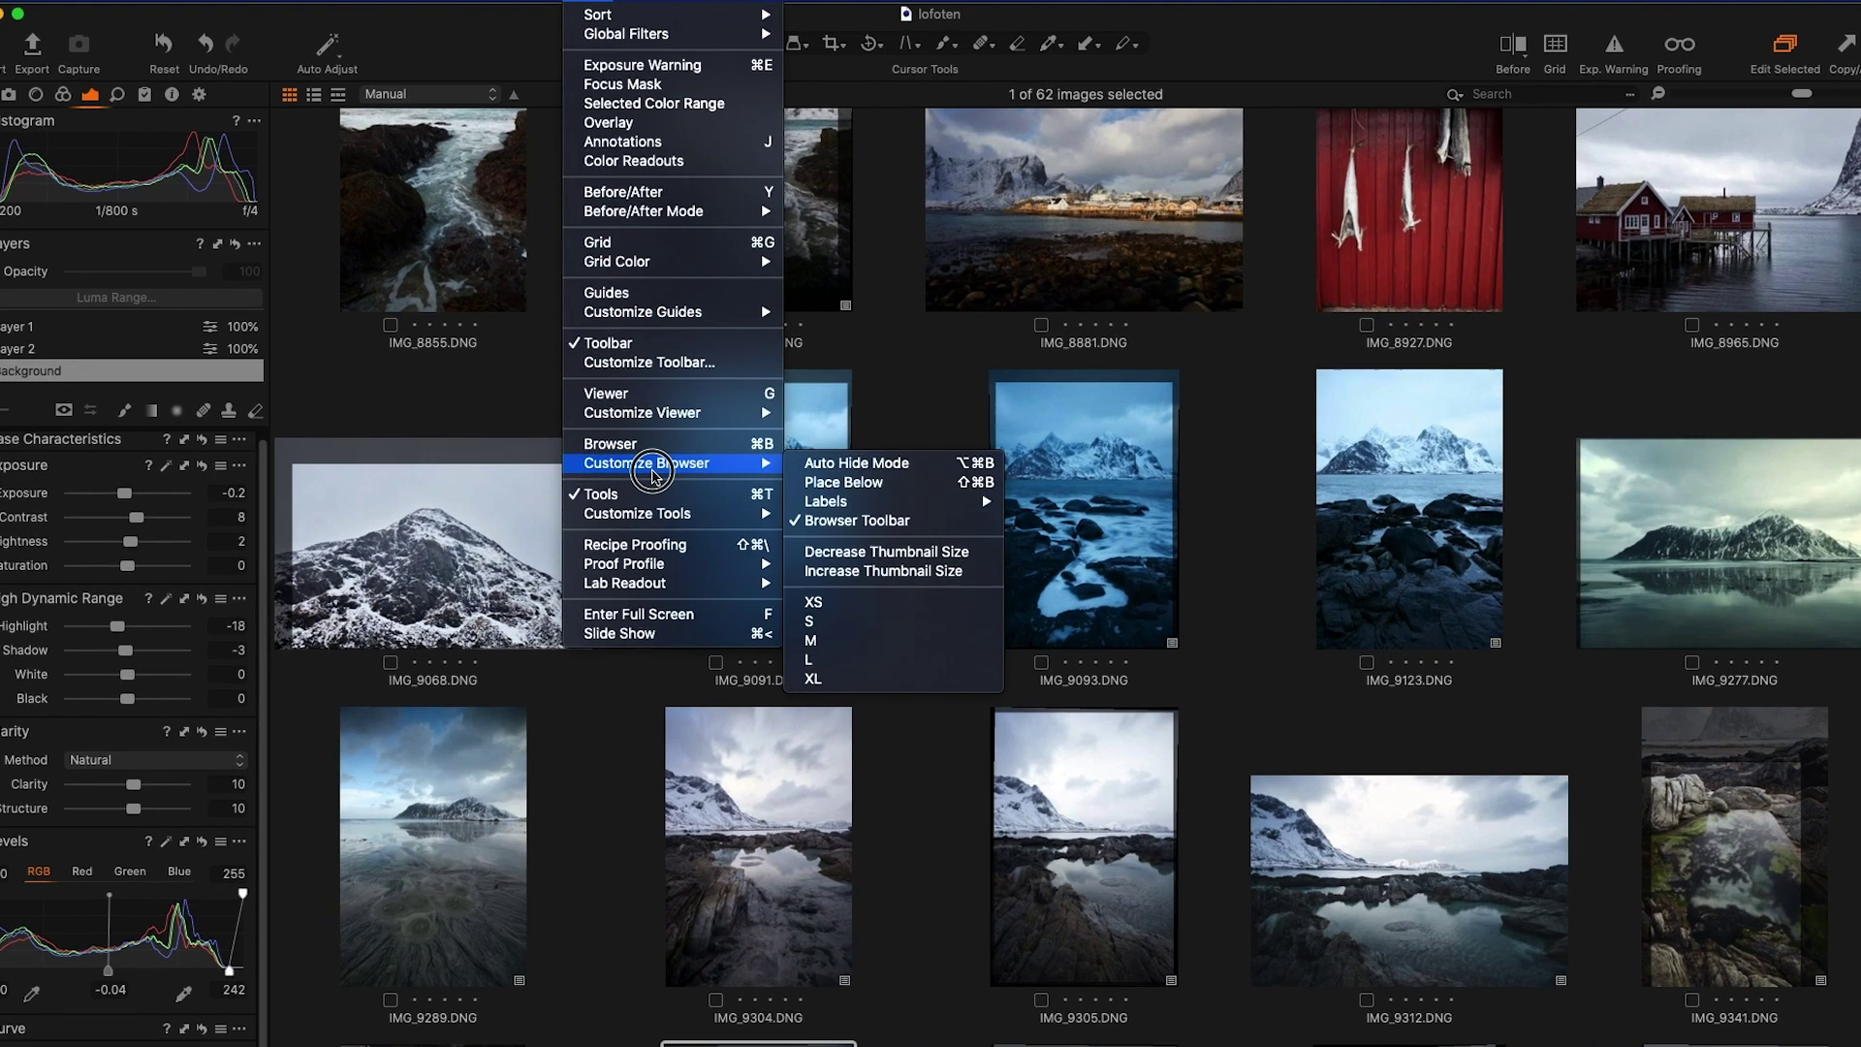
mouse_move(717, 514)
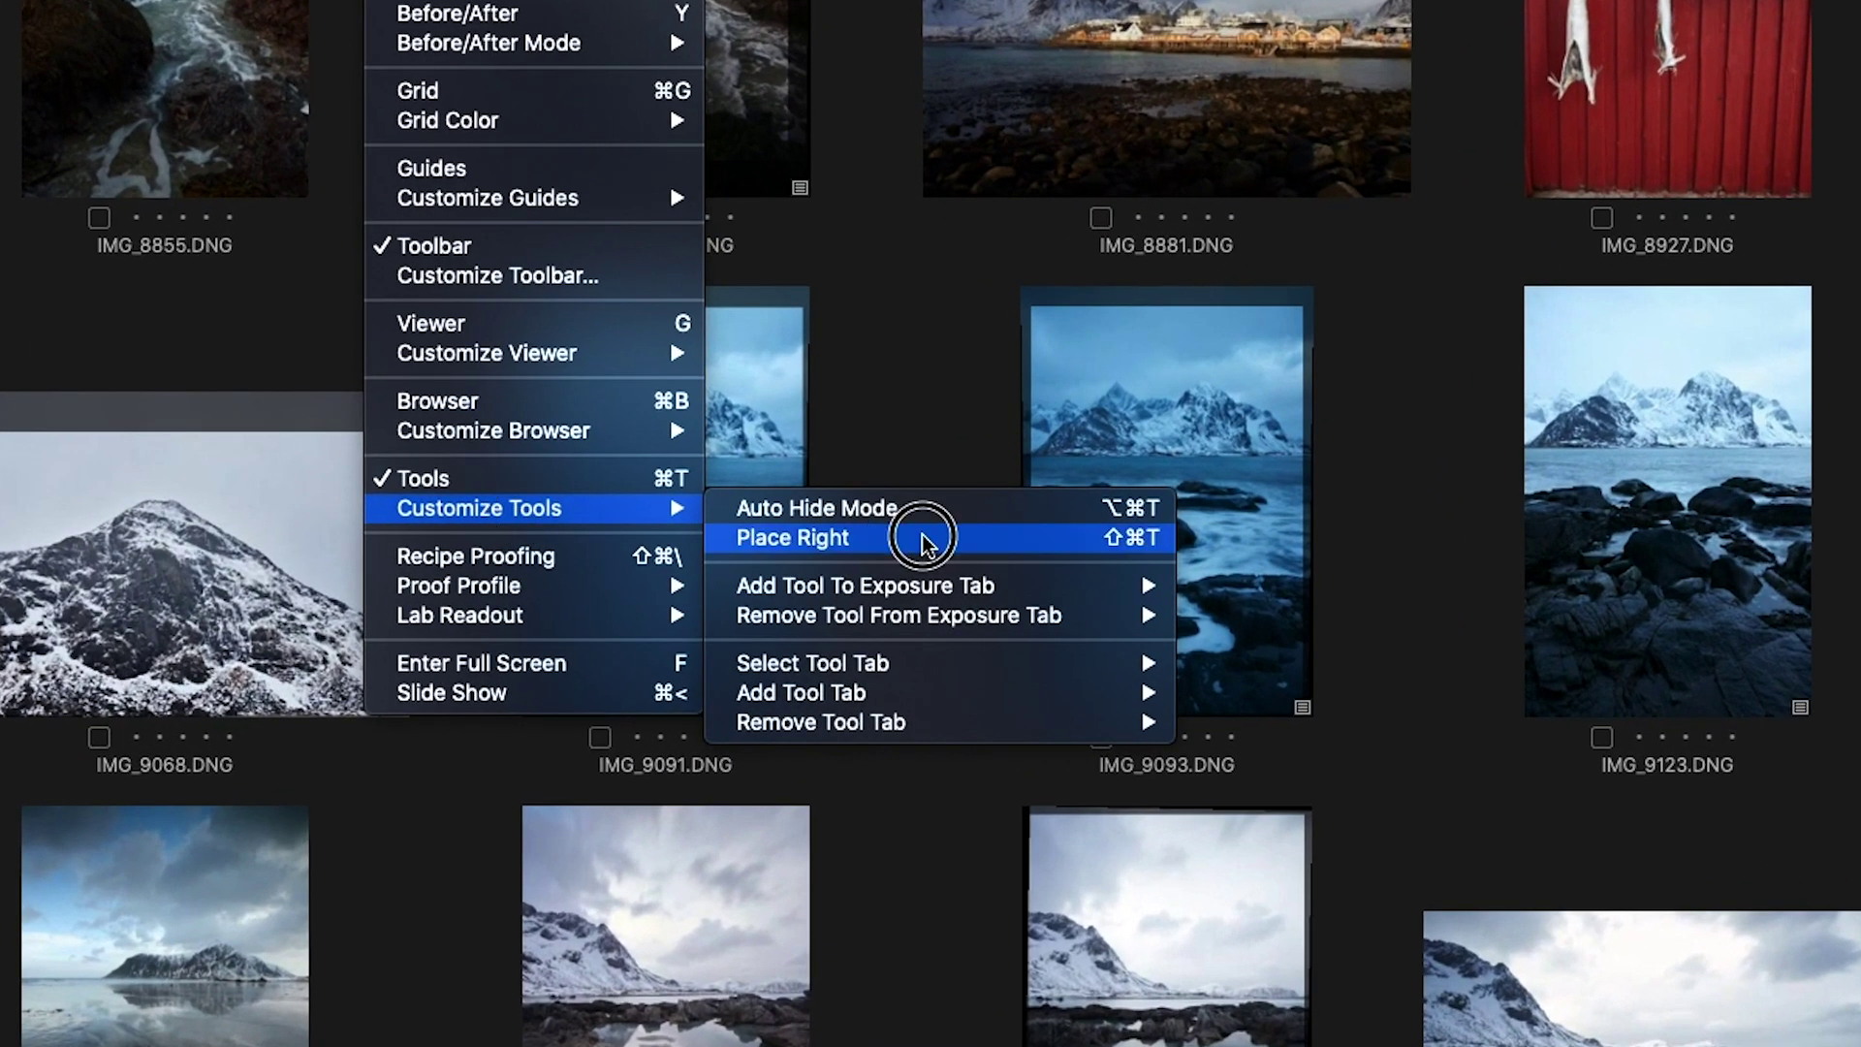
left_click(923, 538)
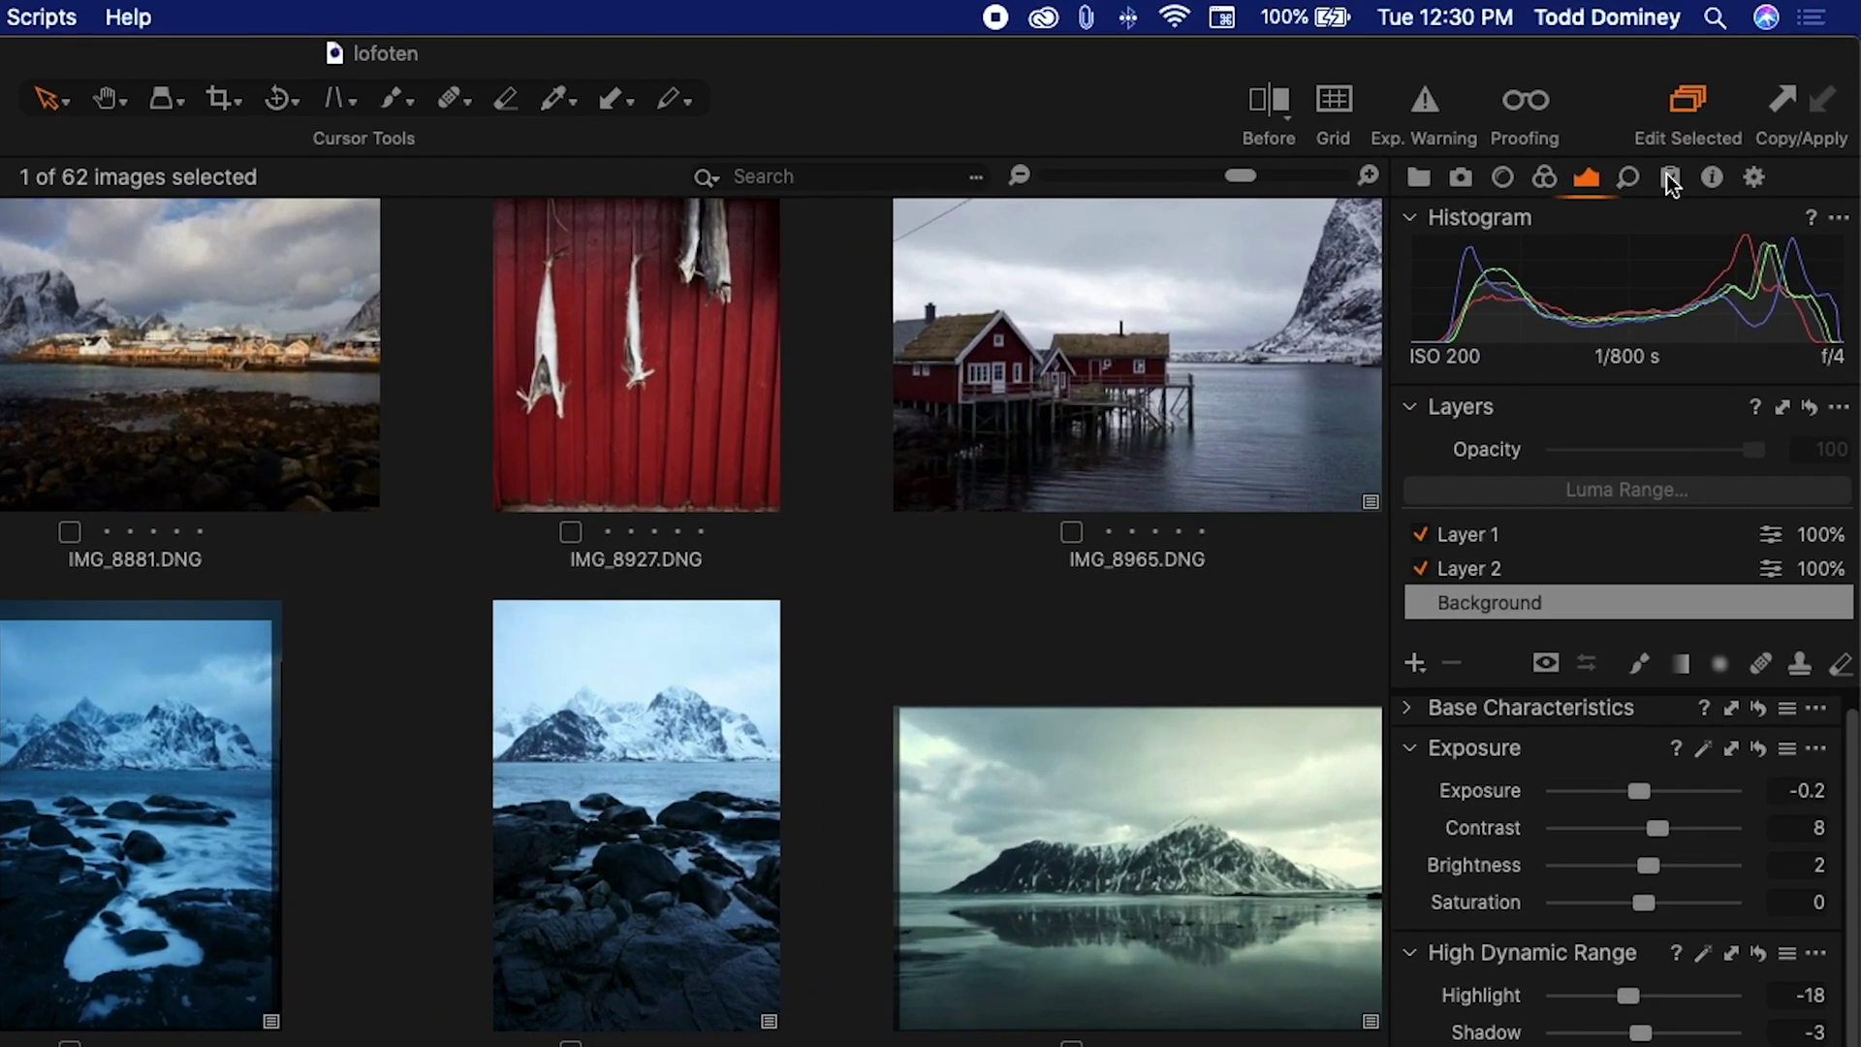
Reorder the tool tabs so that Exposure comes before Color and Lens comes before Capture.
mouse_move(1596, 189)
left_mouse_down()
mouse_move(1524, 186)
mouse_move(1699, 186)
mouse_move(1514, 189)
mouse_move(1586, 187)
left_mouse_up()
left_click_drag(1475, 192, 1594, 191)
left_click(1562, 190)
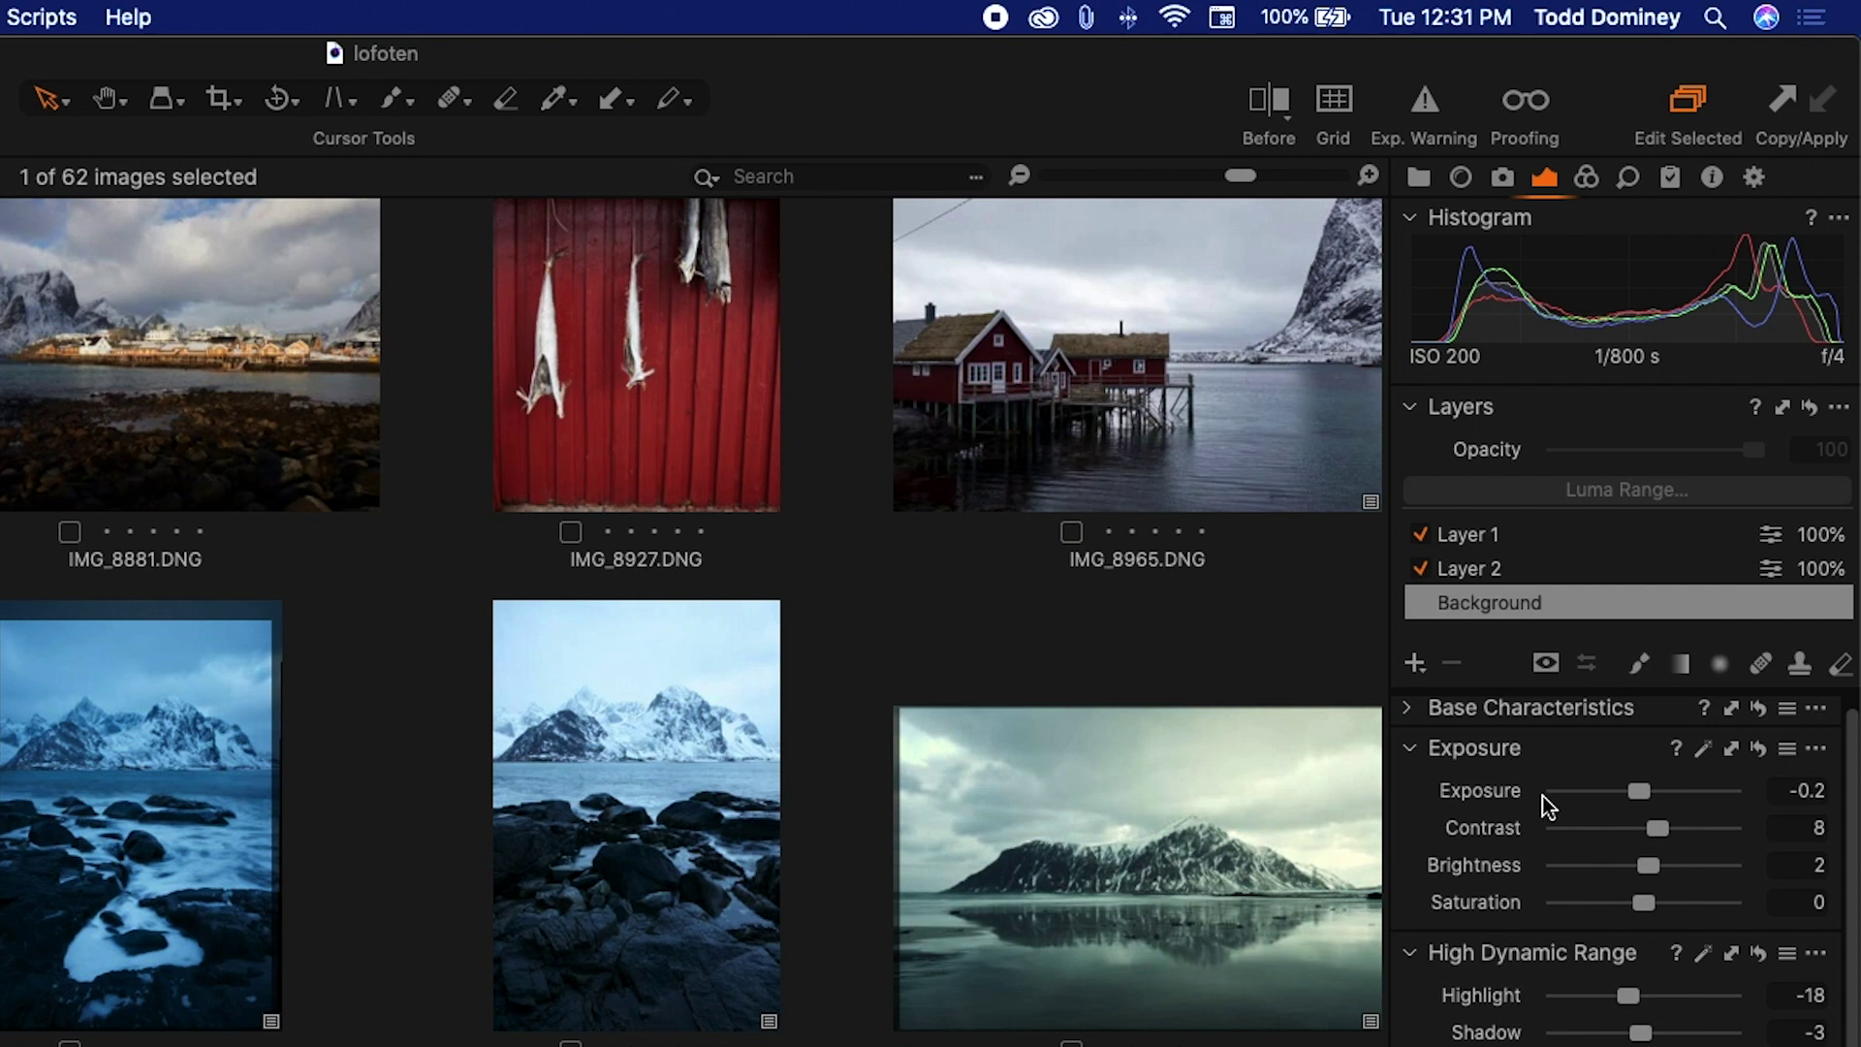
Expand Base Characteristics and detach the Exposure tool from its tab as a floating panel over the thumbnails.
scroll(1546, 805, "up", 1)
left_click(1408, 723)
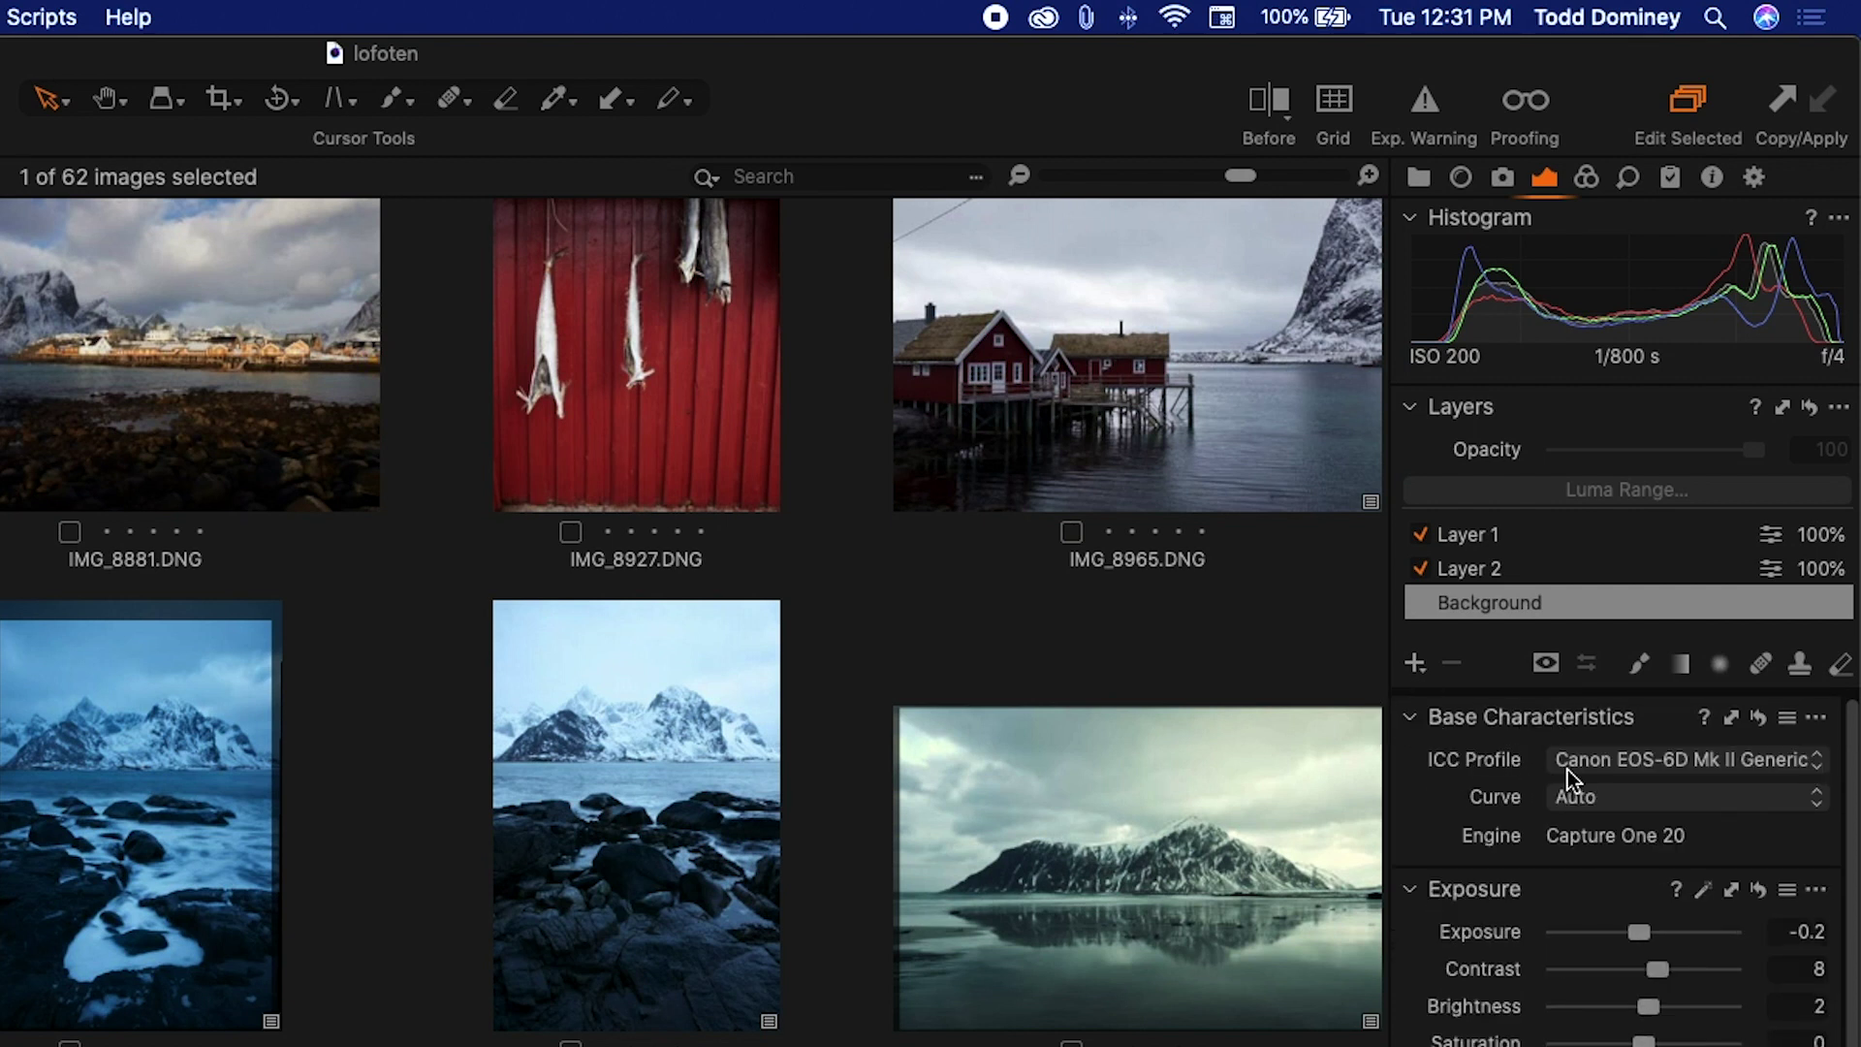
scroll(1542, 889, "down", 2)
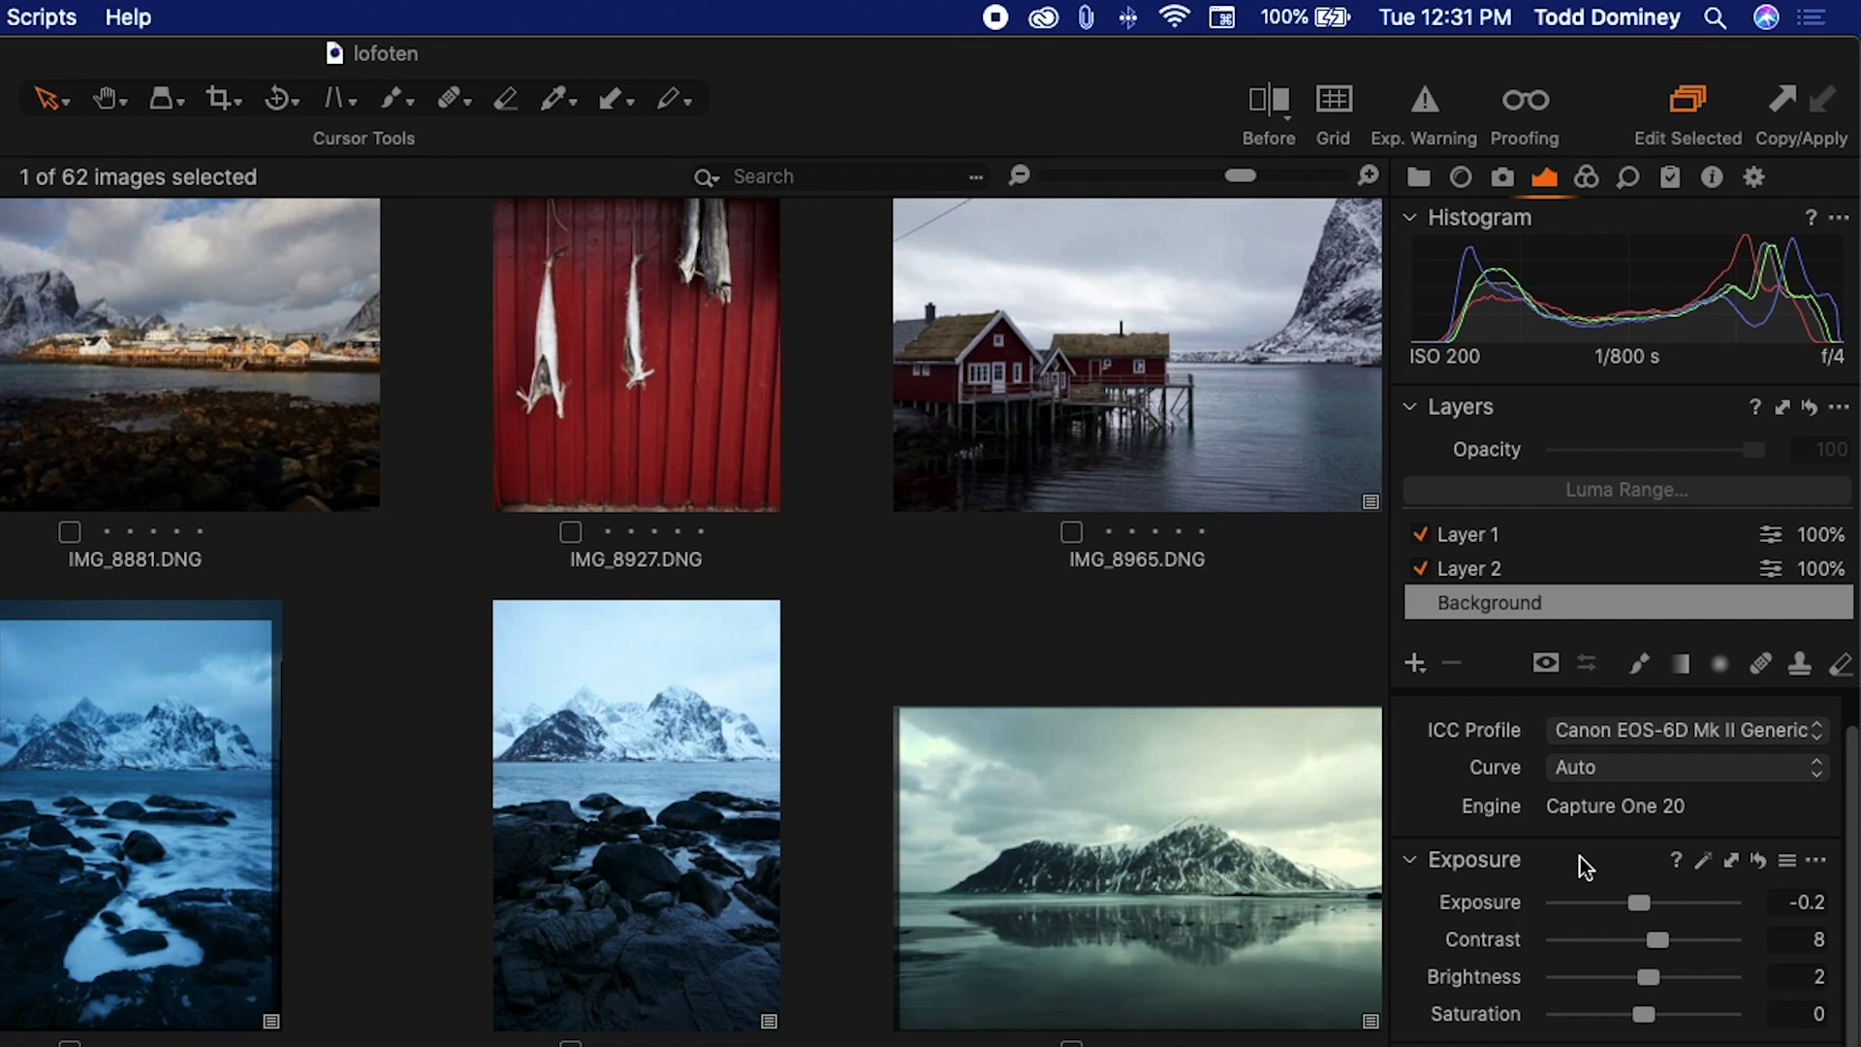
left_click_drag(1584, 865, 893, 852)
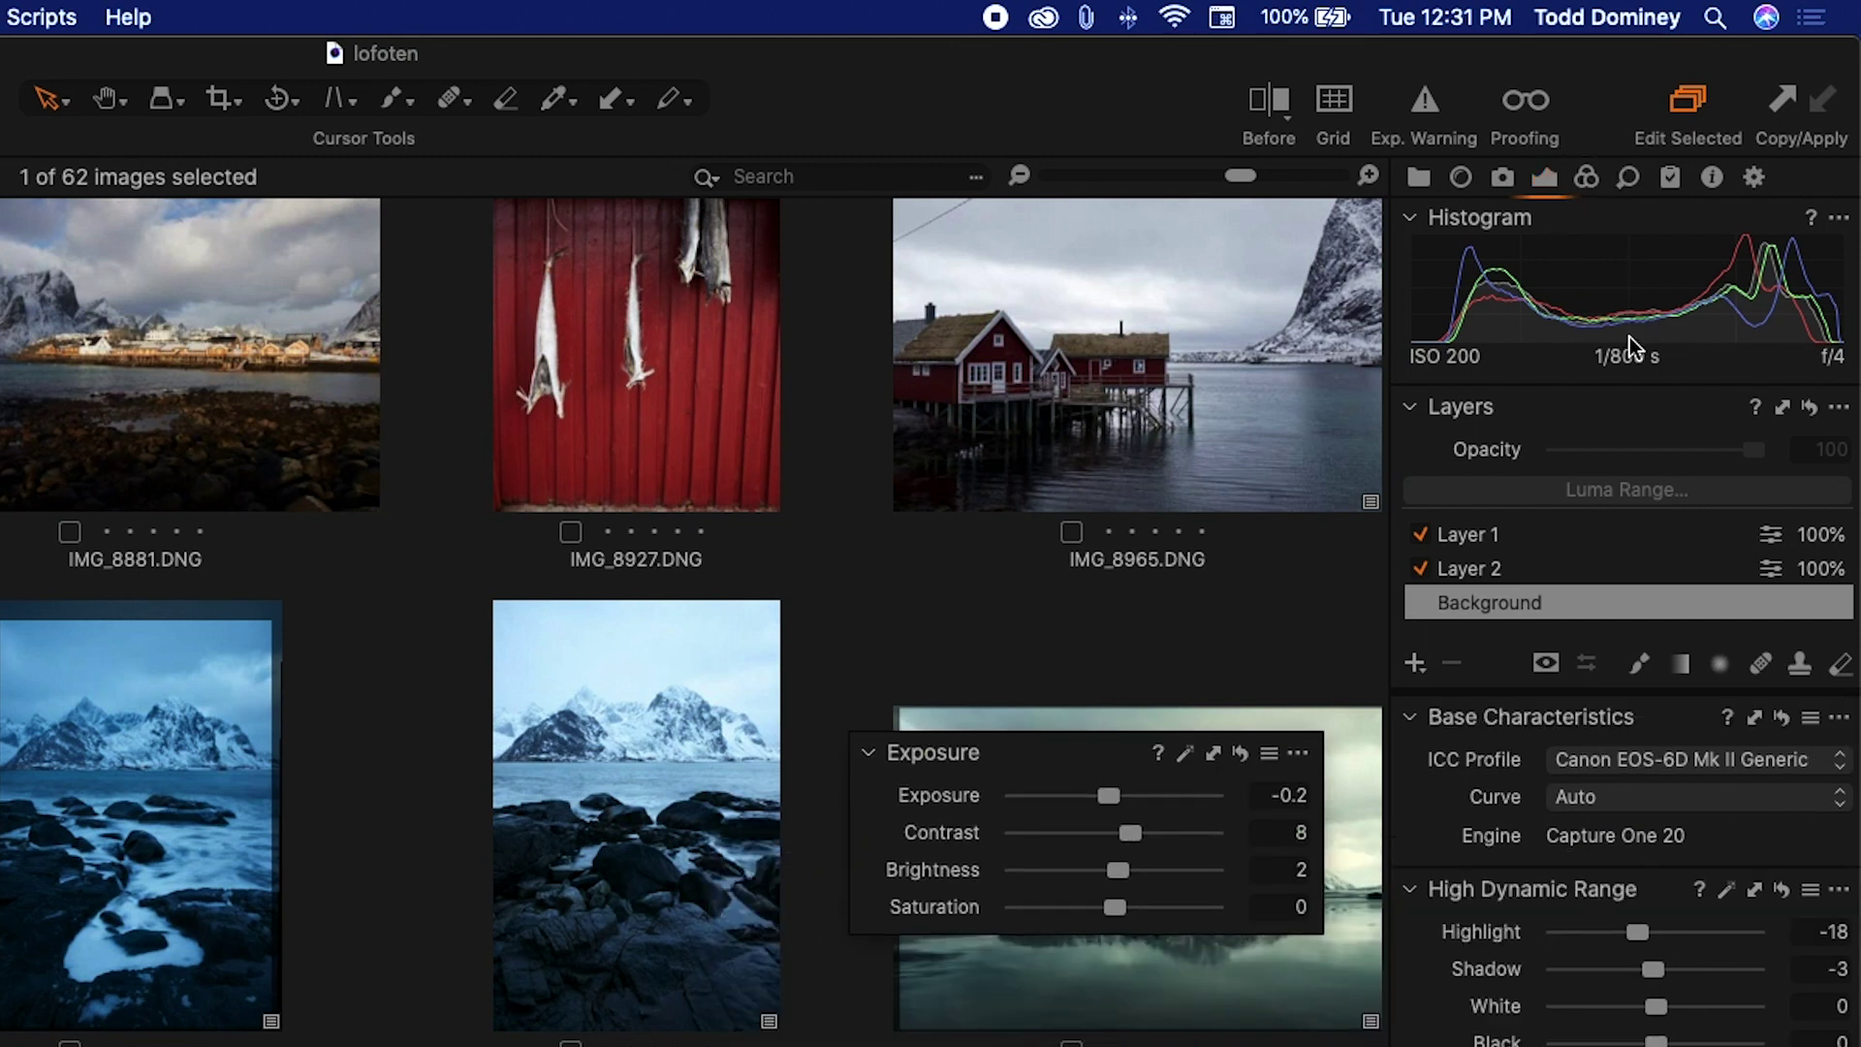
Dock the floating Exposure tool in the Color tab and pin it between Histogram and Layers.
key("alt+super+5")
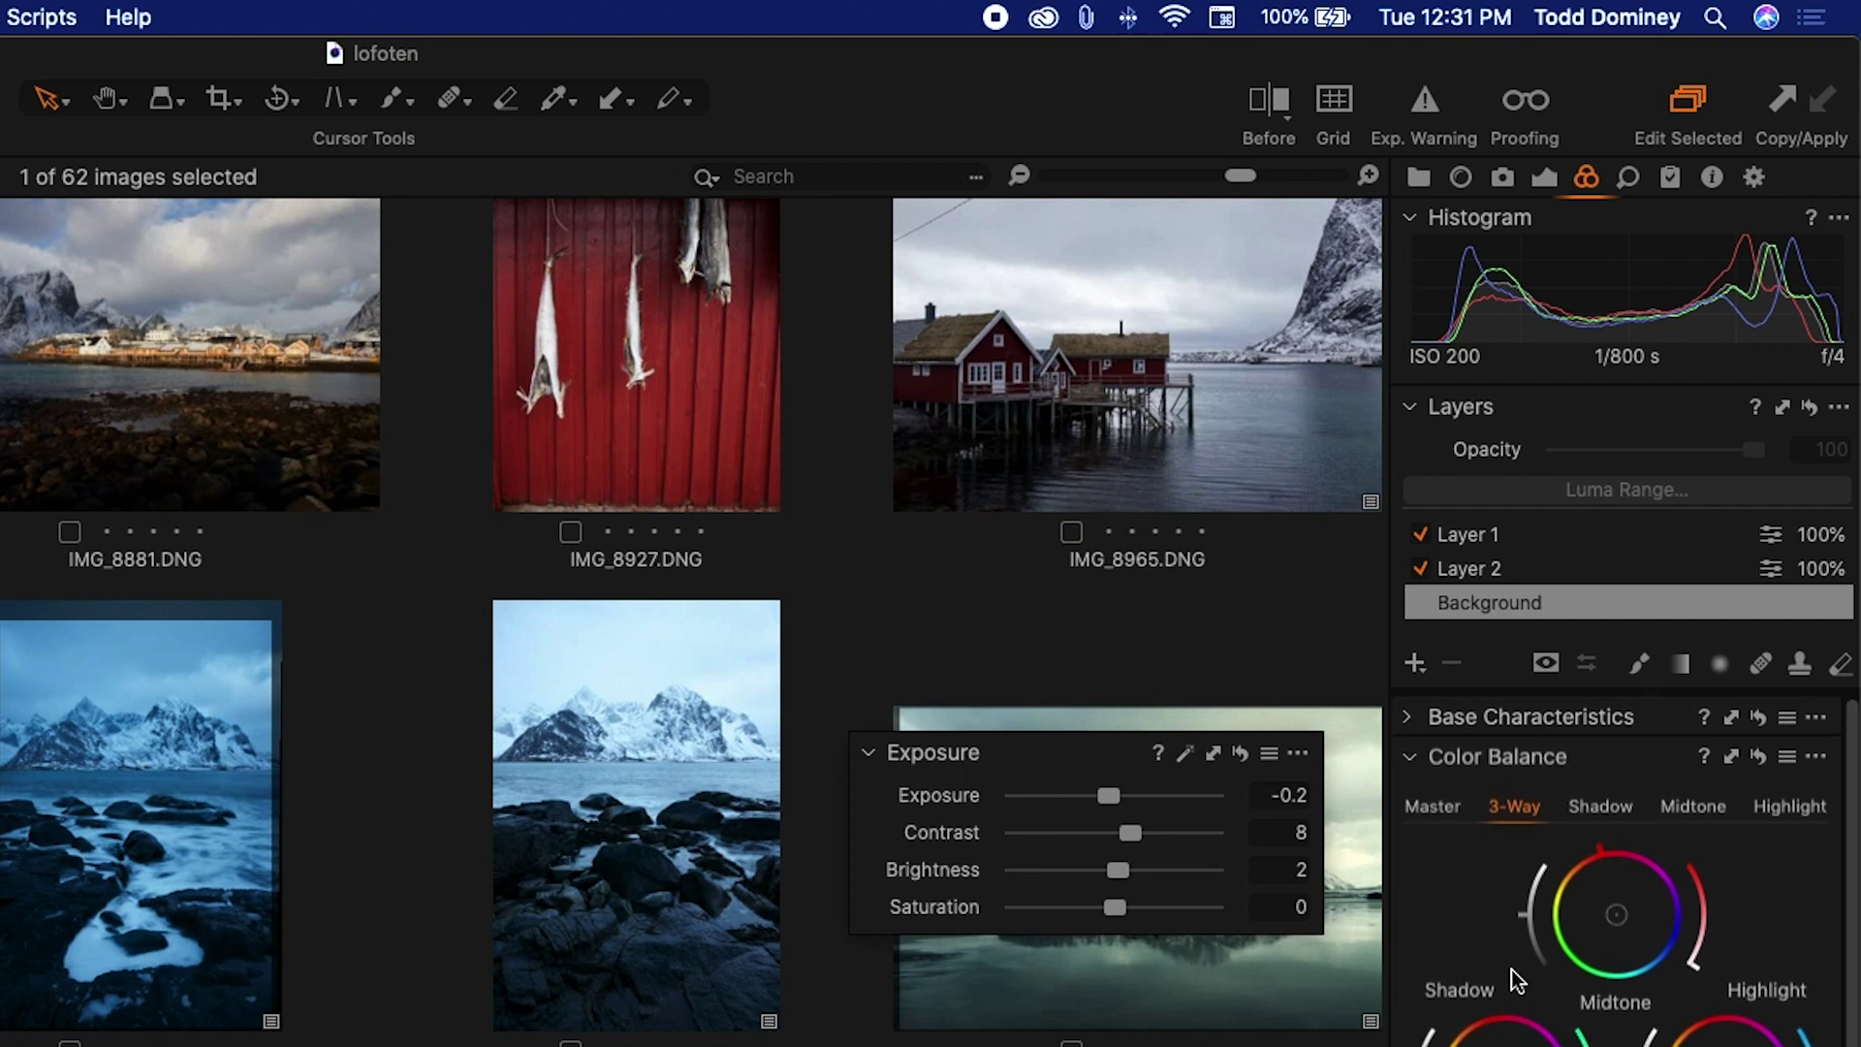
left_click_drag(948, 766, 1493, 717)
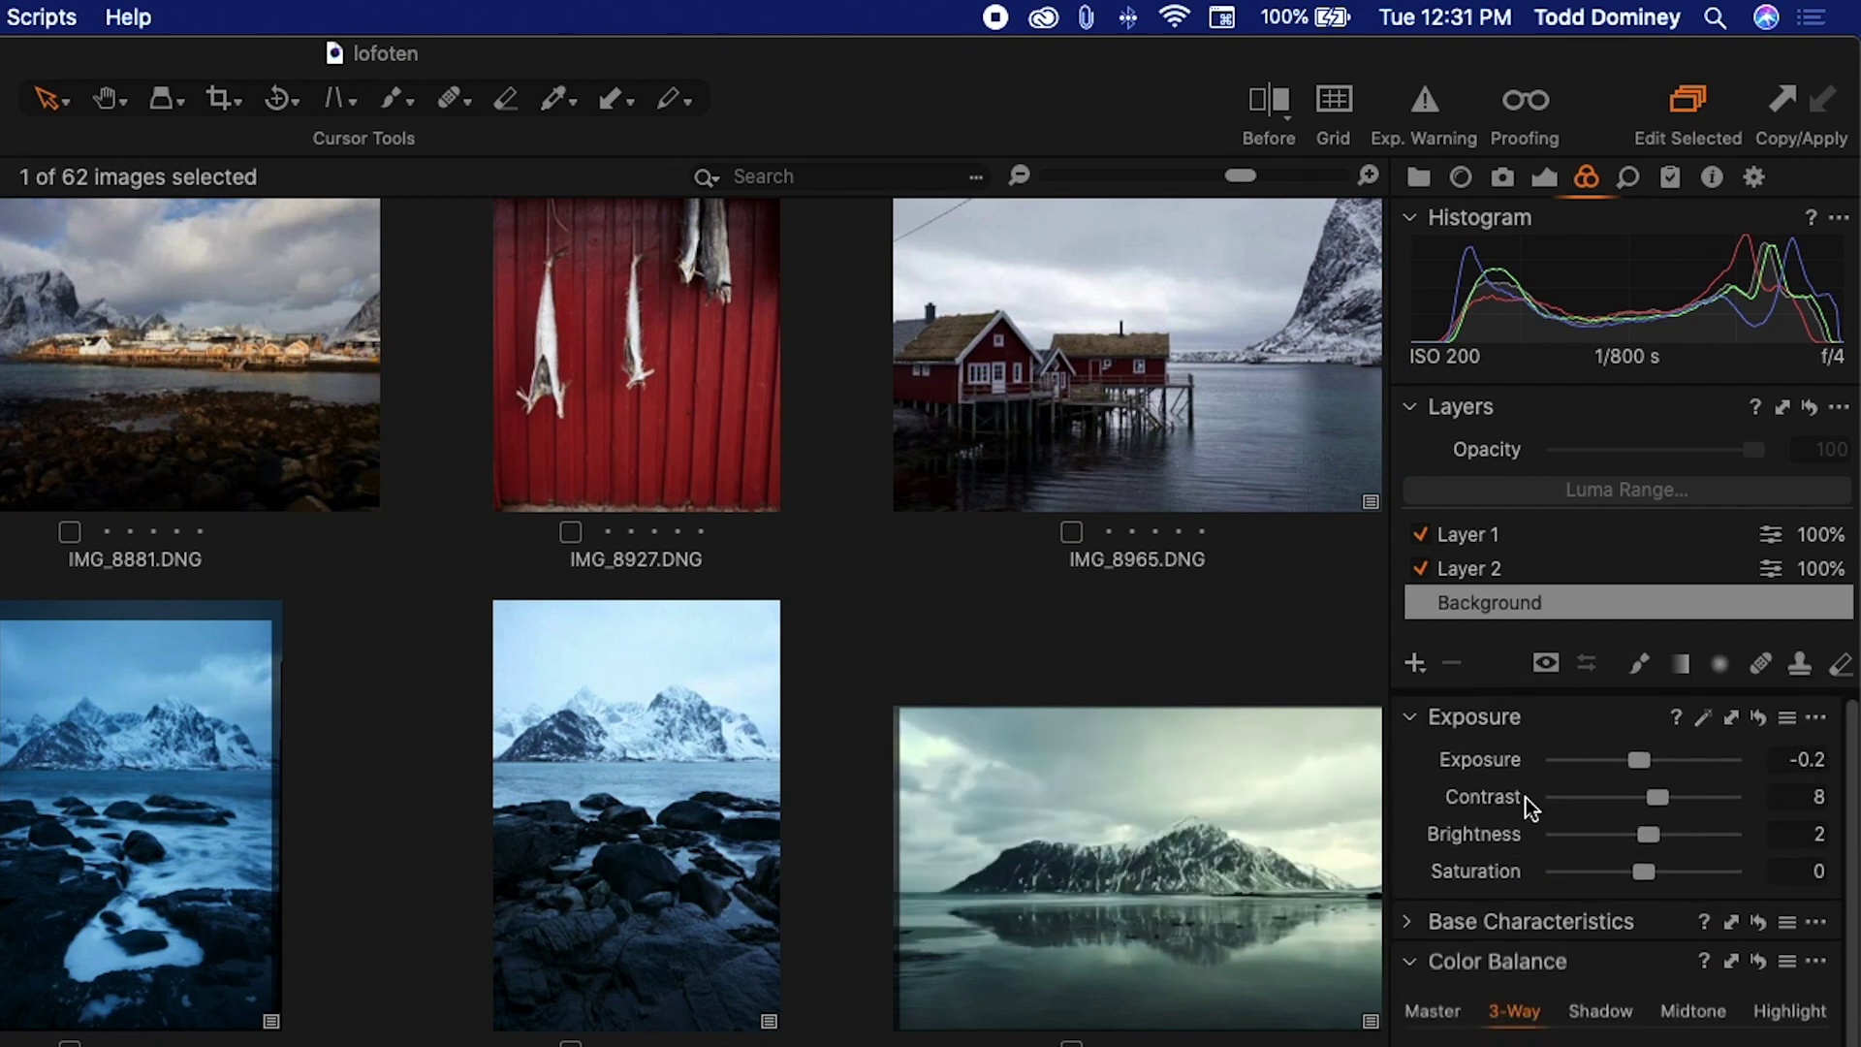
left_click_drag(1468, 714, 1471, 422)
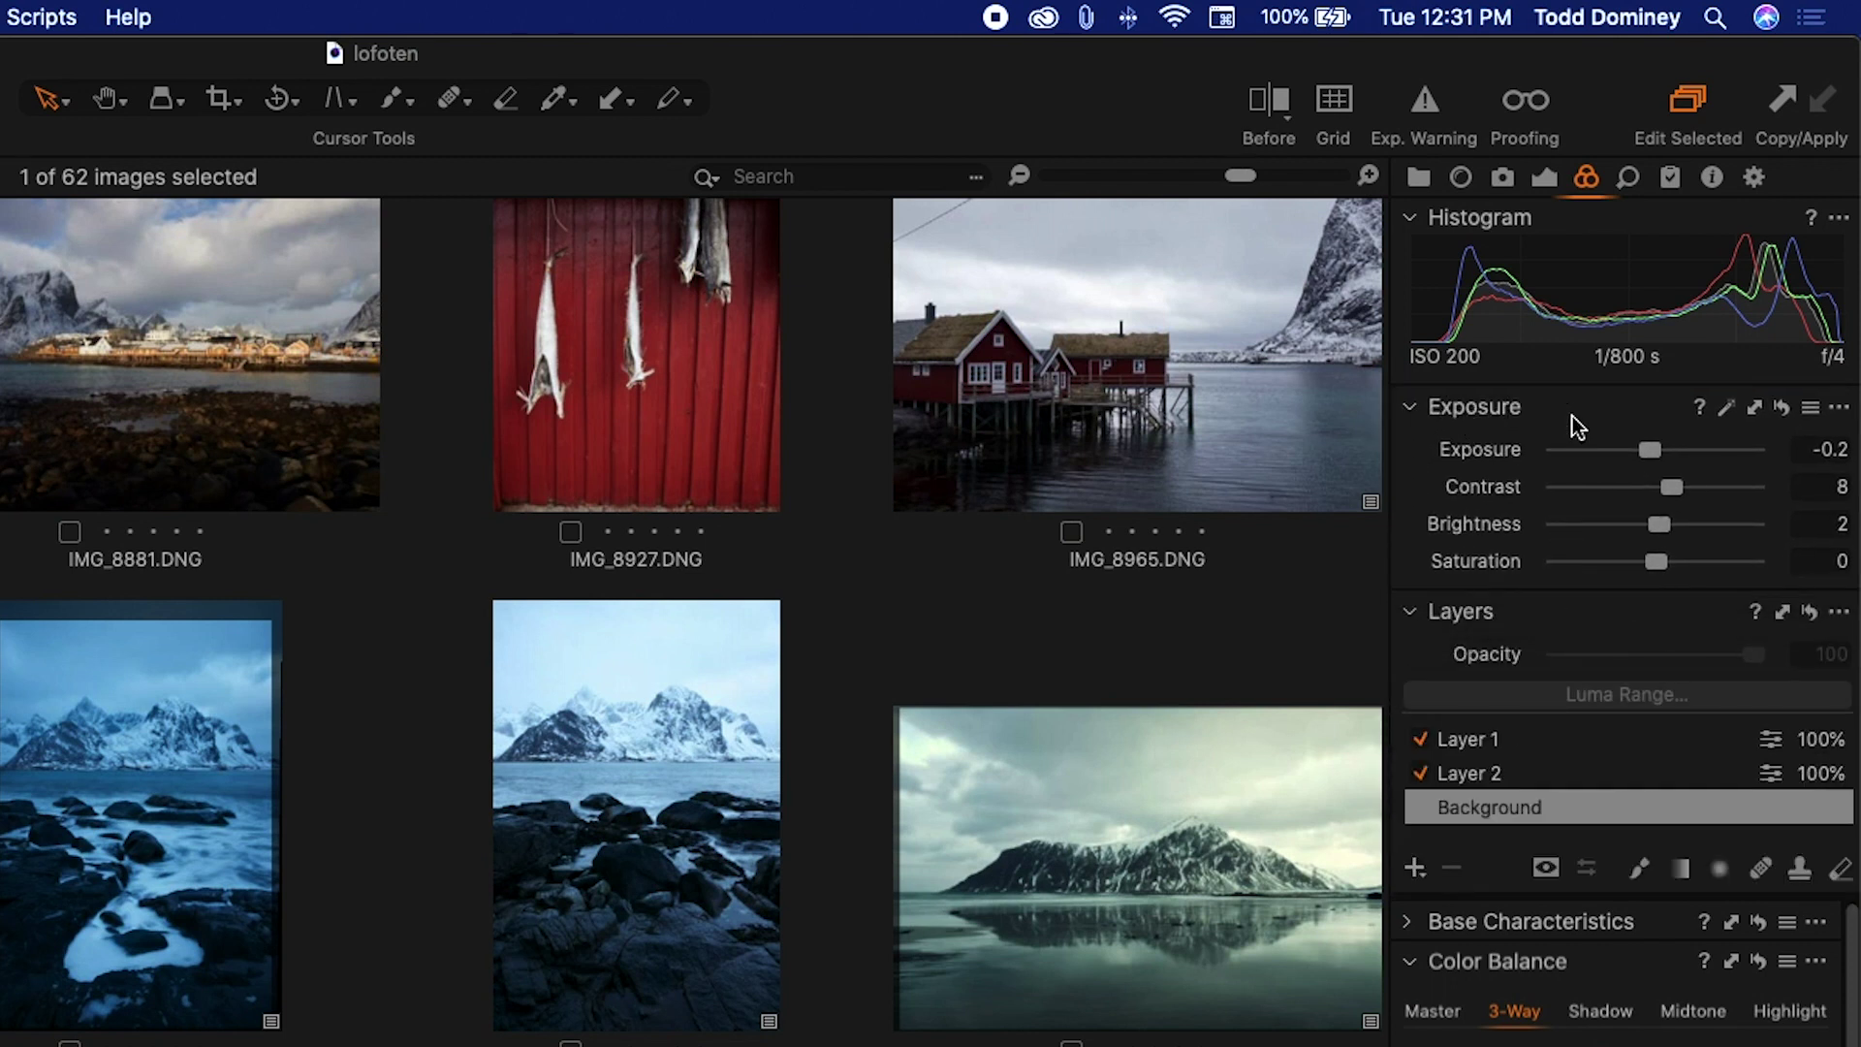
scroll(1647, 1036, "down", 2)
scroll(1638, 1027, "down", 3)
scroll(1638, 1008, "up", 3)
Move the pinned Exposure tool down from its place directly beneath Histogram.
left_click(1475, 417)
left_click_drag(1475, 417, 1475, 725)
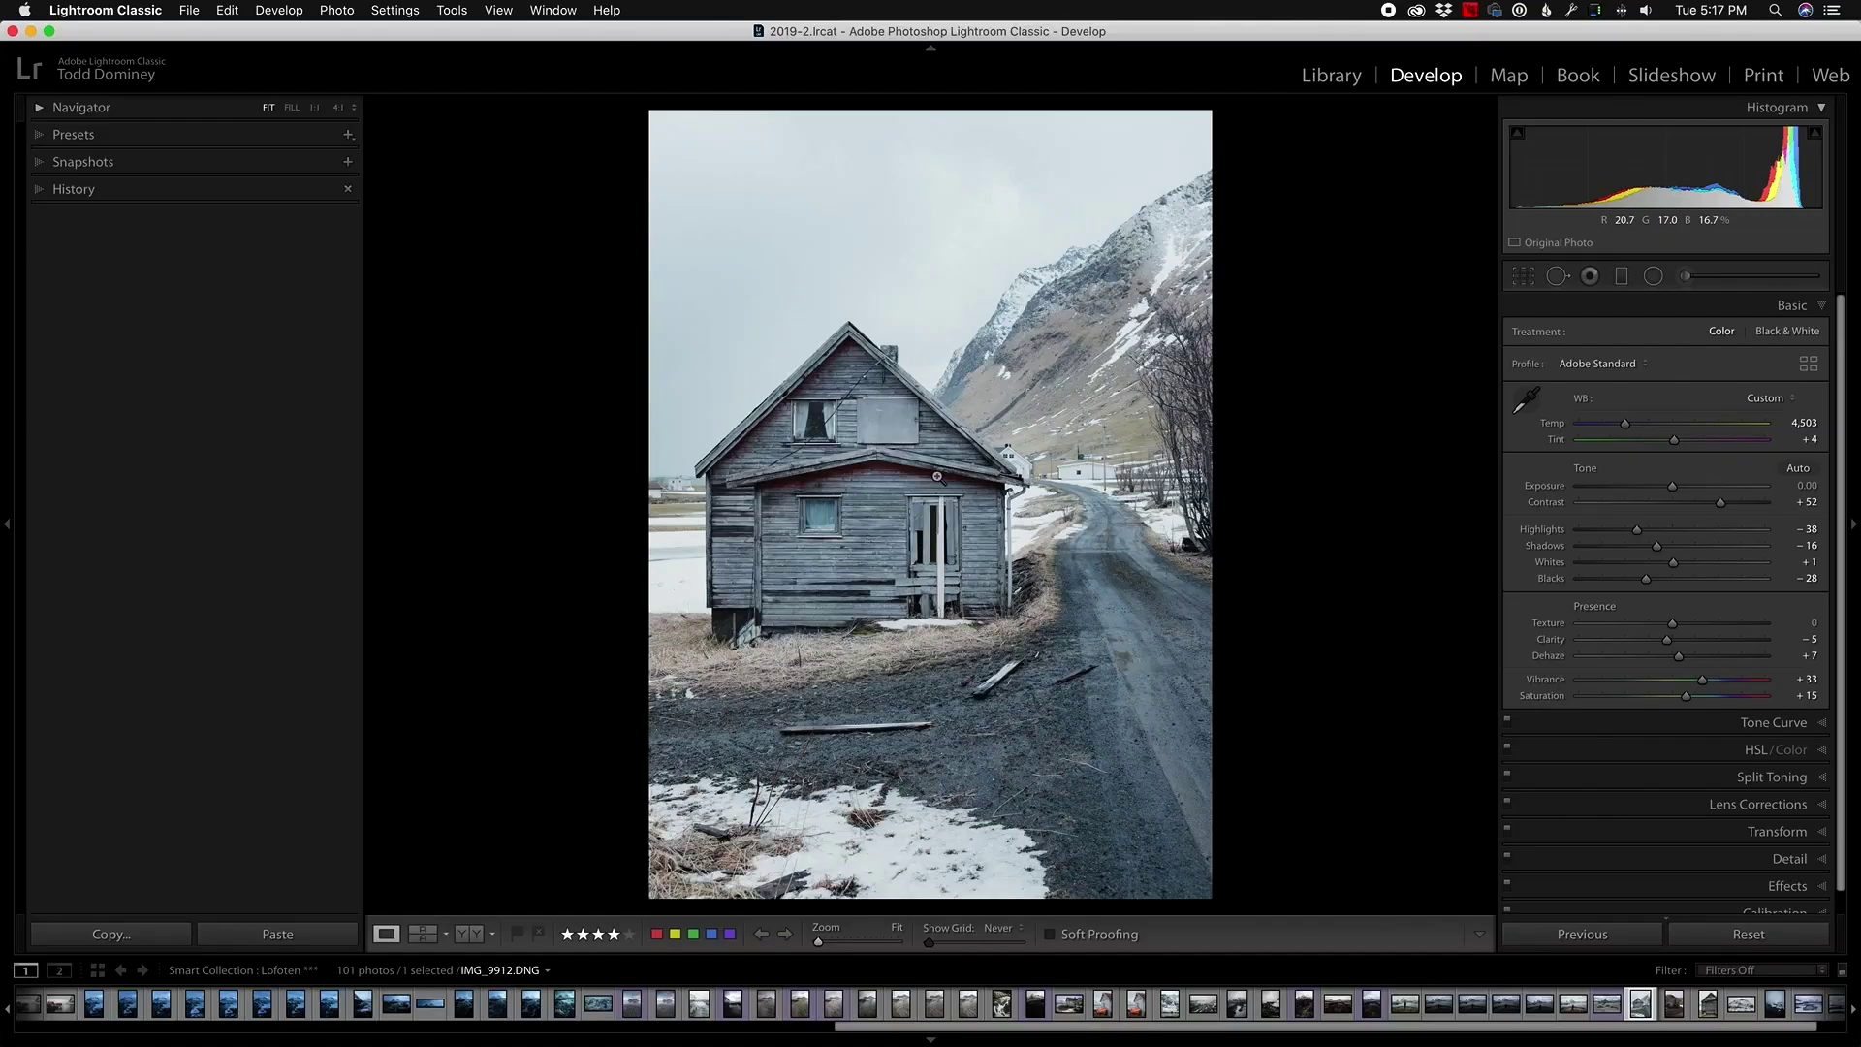
In Lightroom Classic, open the Copy Settings options for the wooden house photo and exclude White Balance from the copied adjustments.
right_click(937, 478)
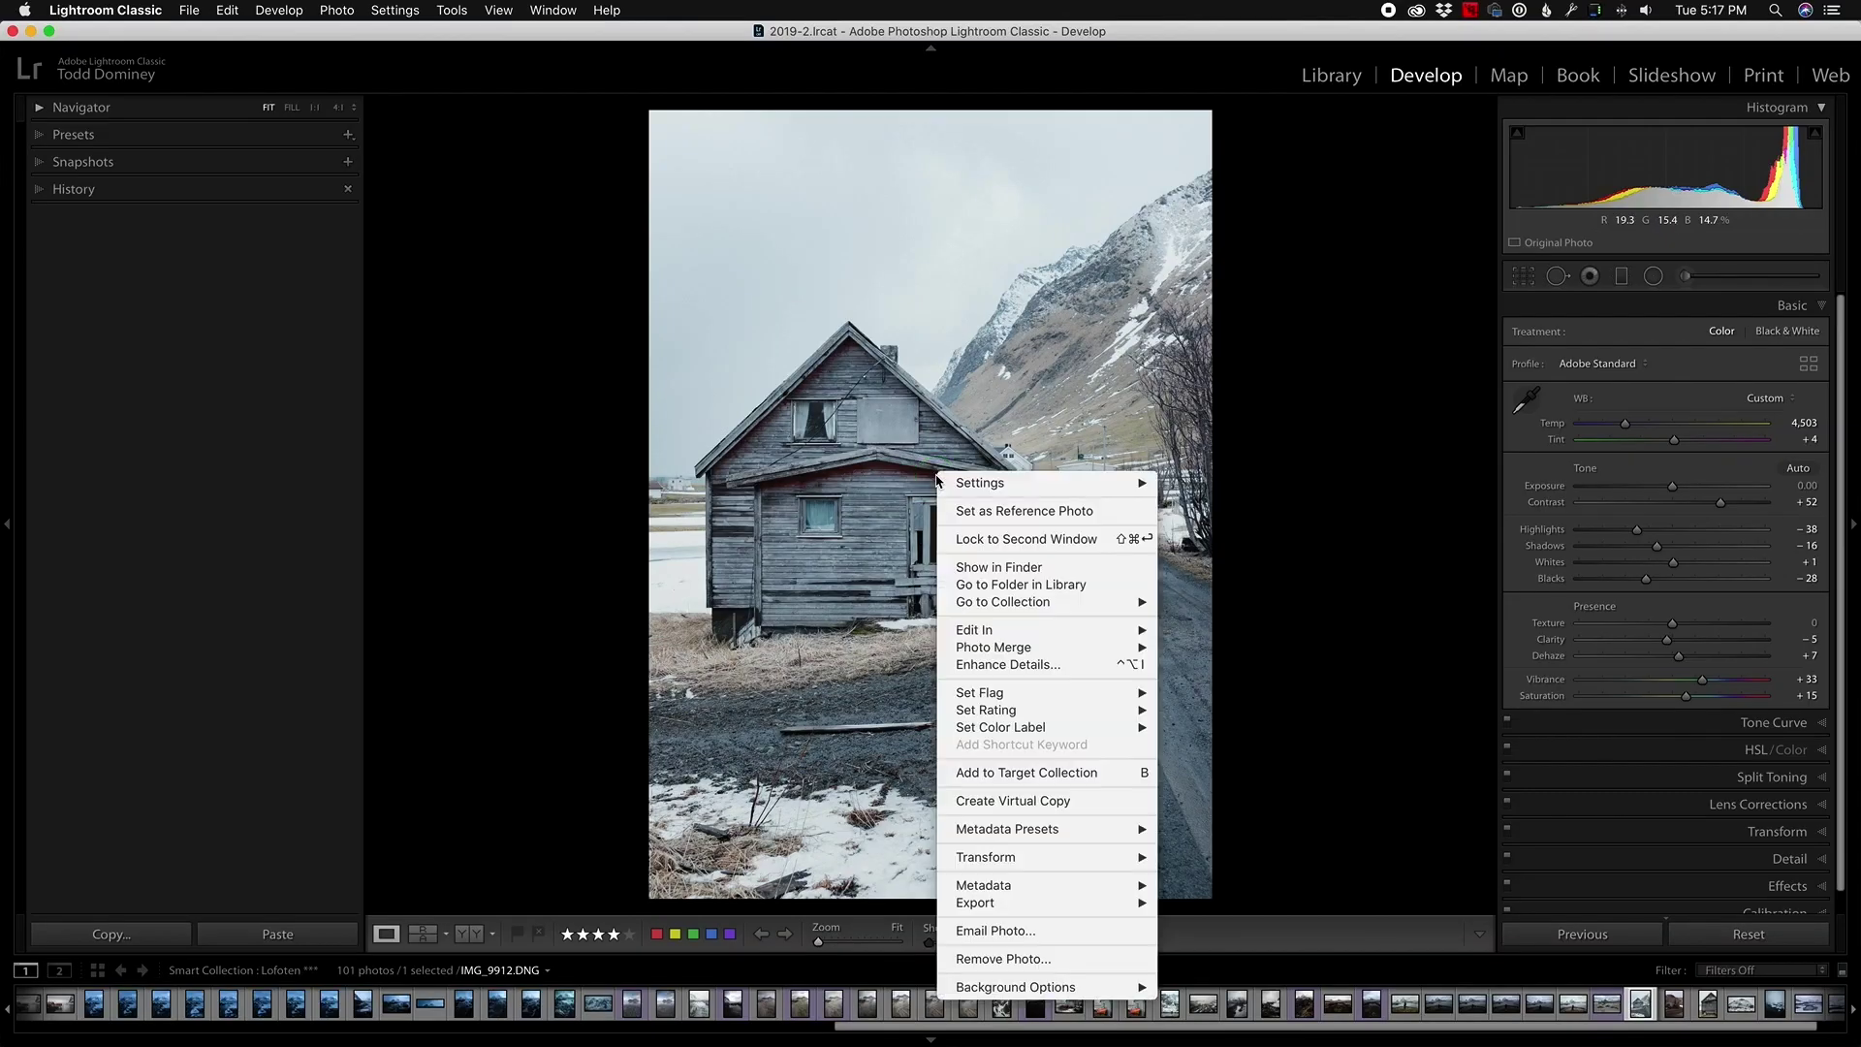
mouse_move(1000, 492)
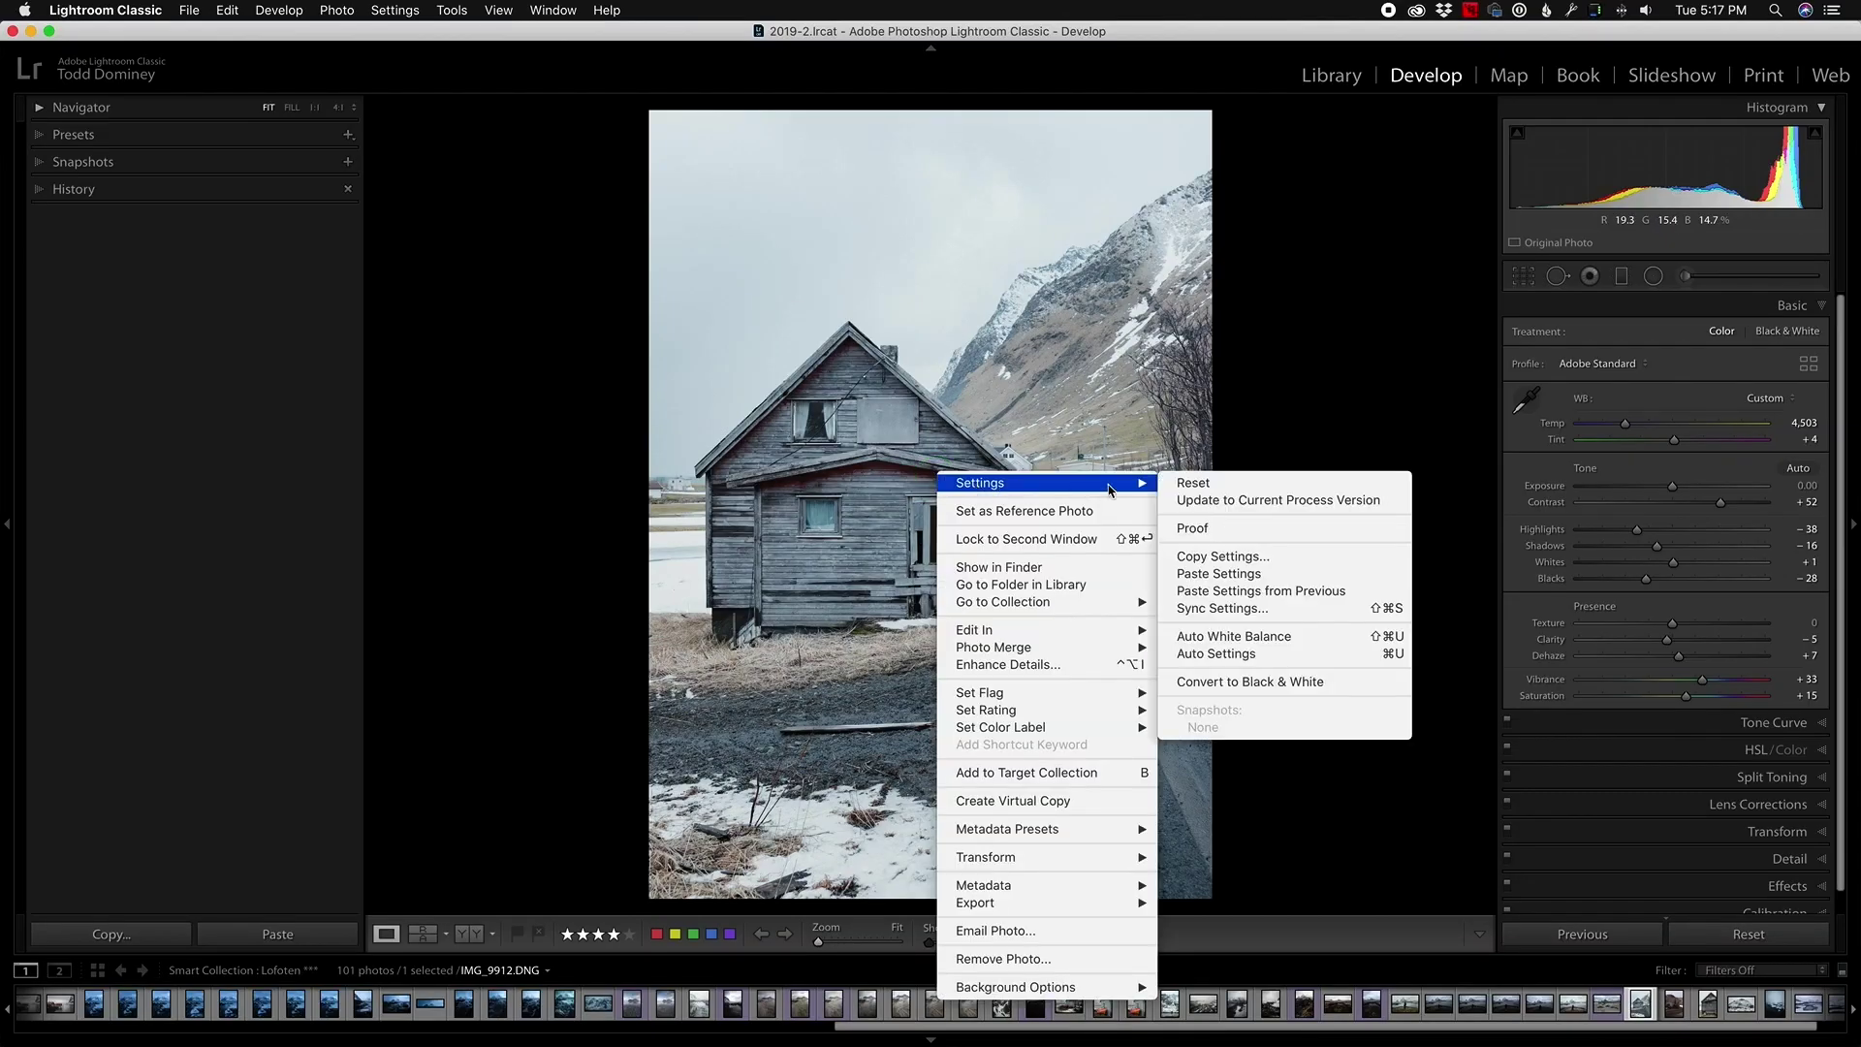
left_click(1223, 556)
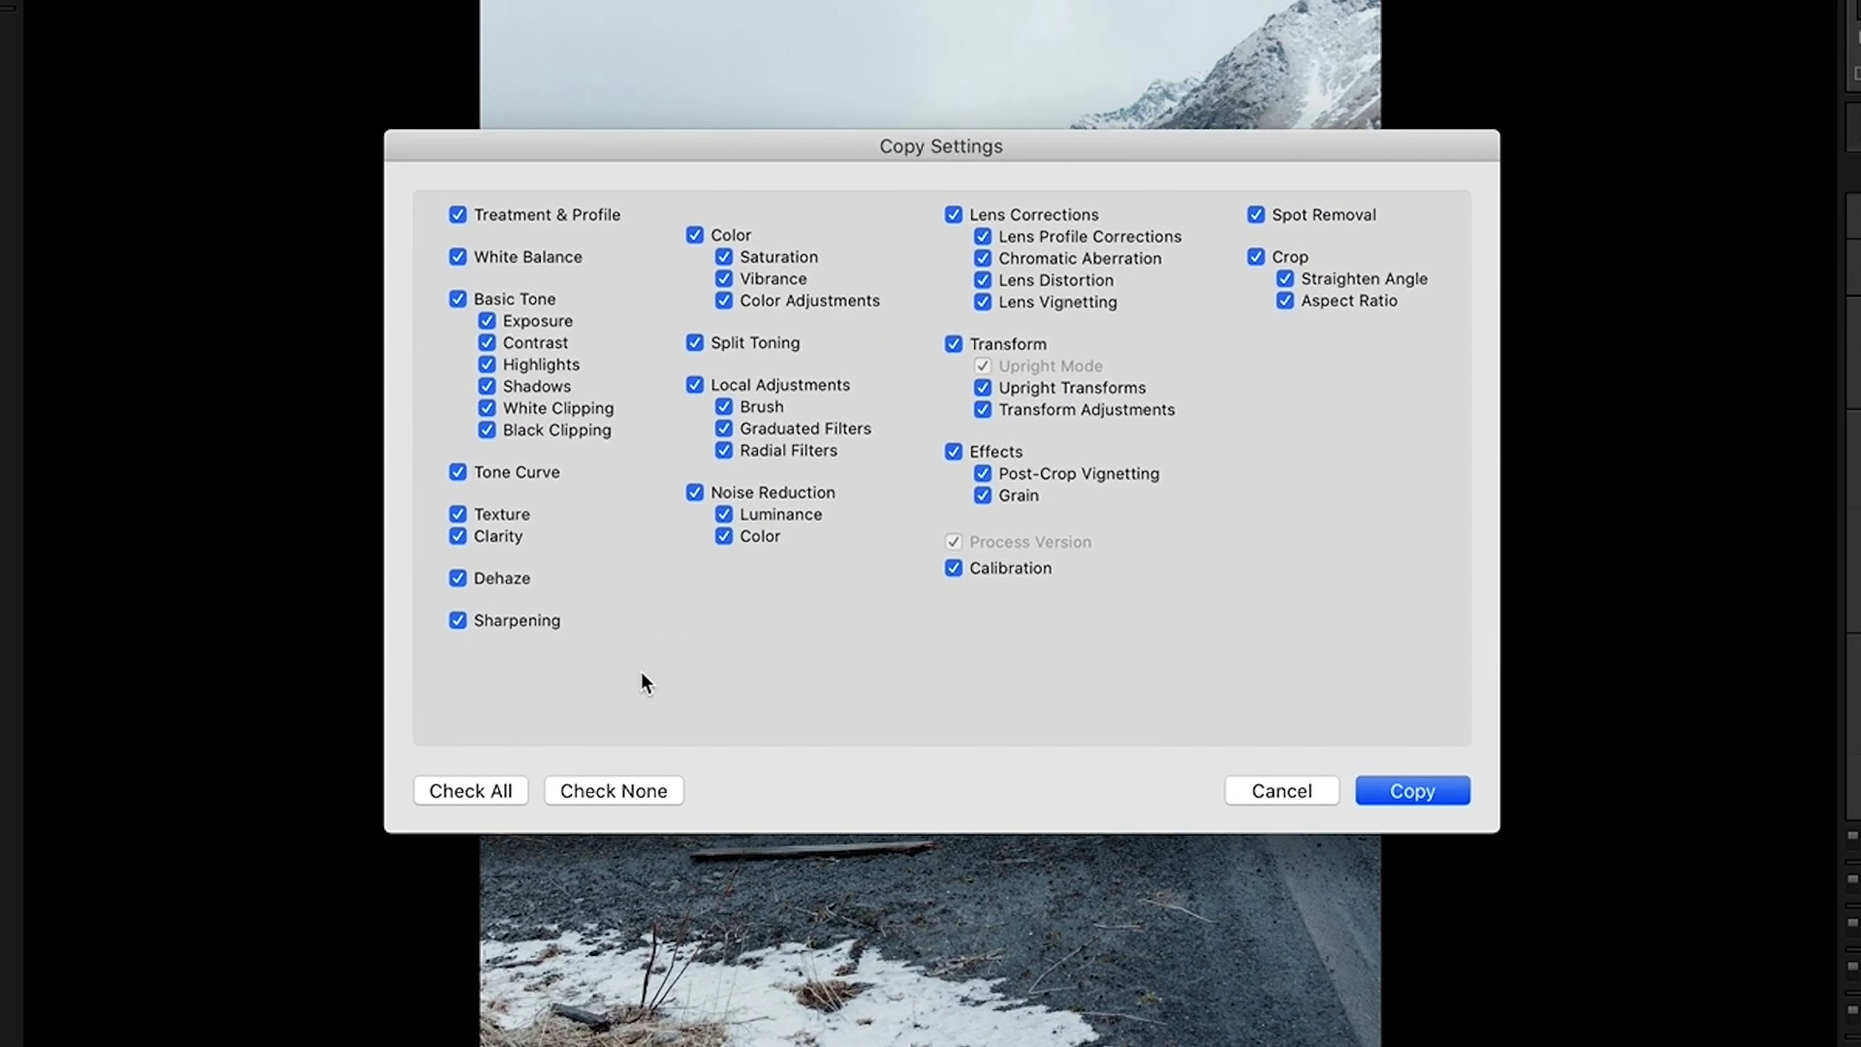
left_click(456, 259)
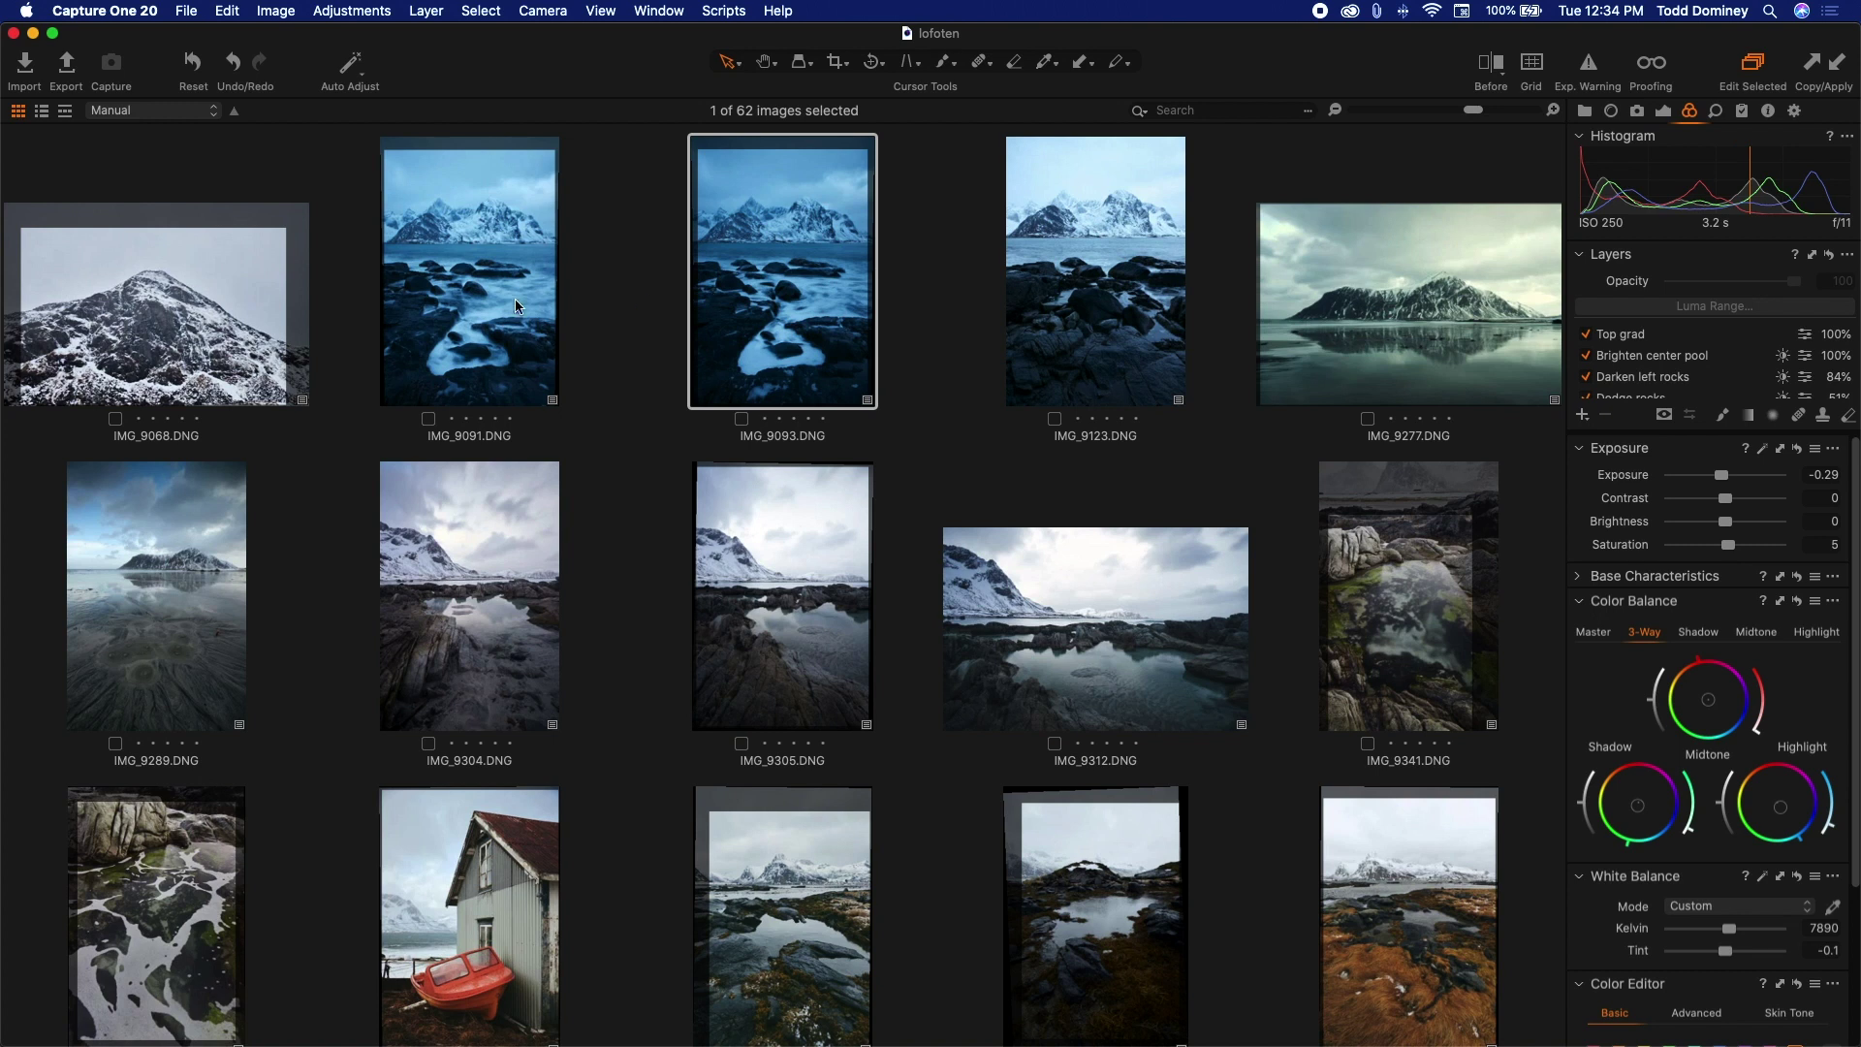
In Capture One, show IMG_9091 and IMG_9093 side by side in the viewer and make IMG_9091 the active image.
left_click(516, 307, "super")
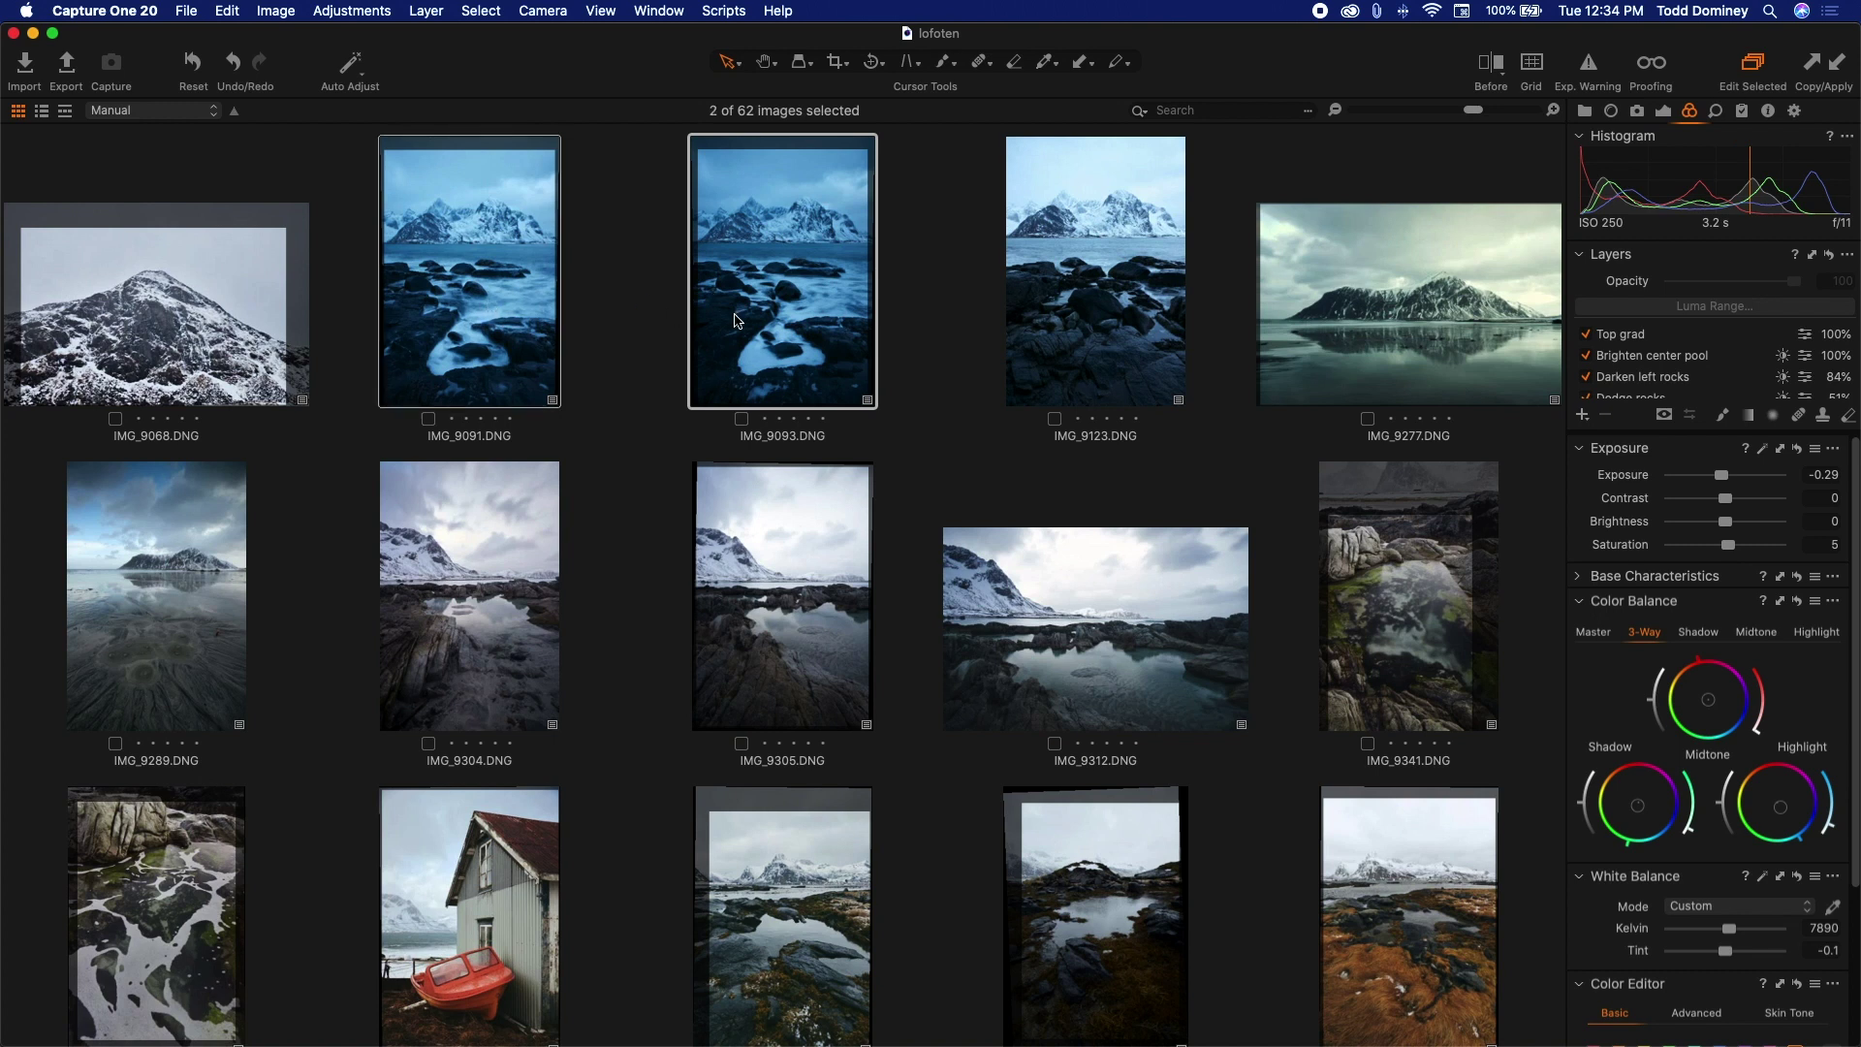
double_click(772, 310)
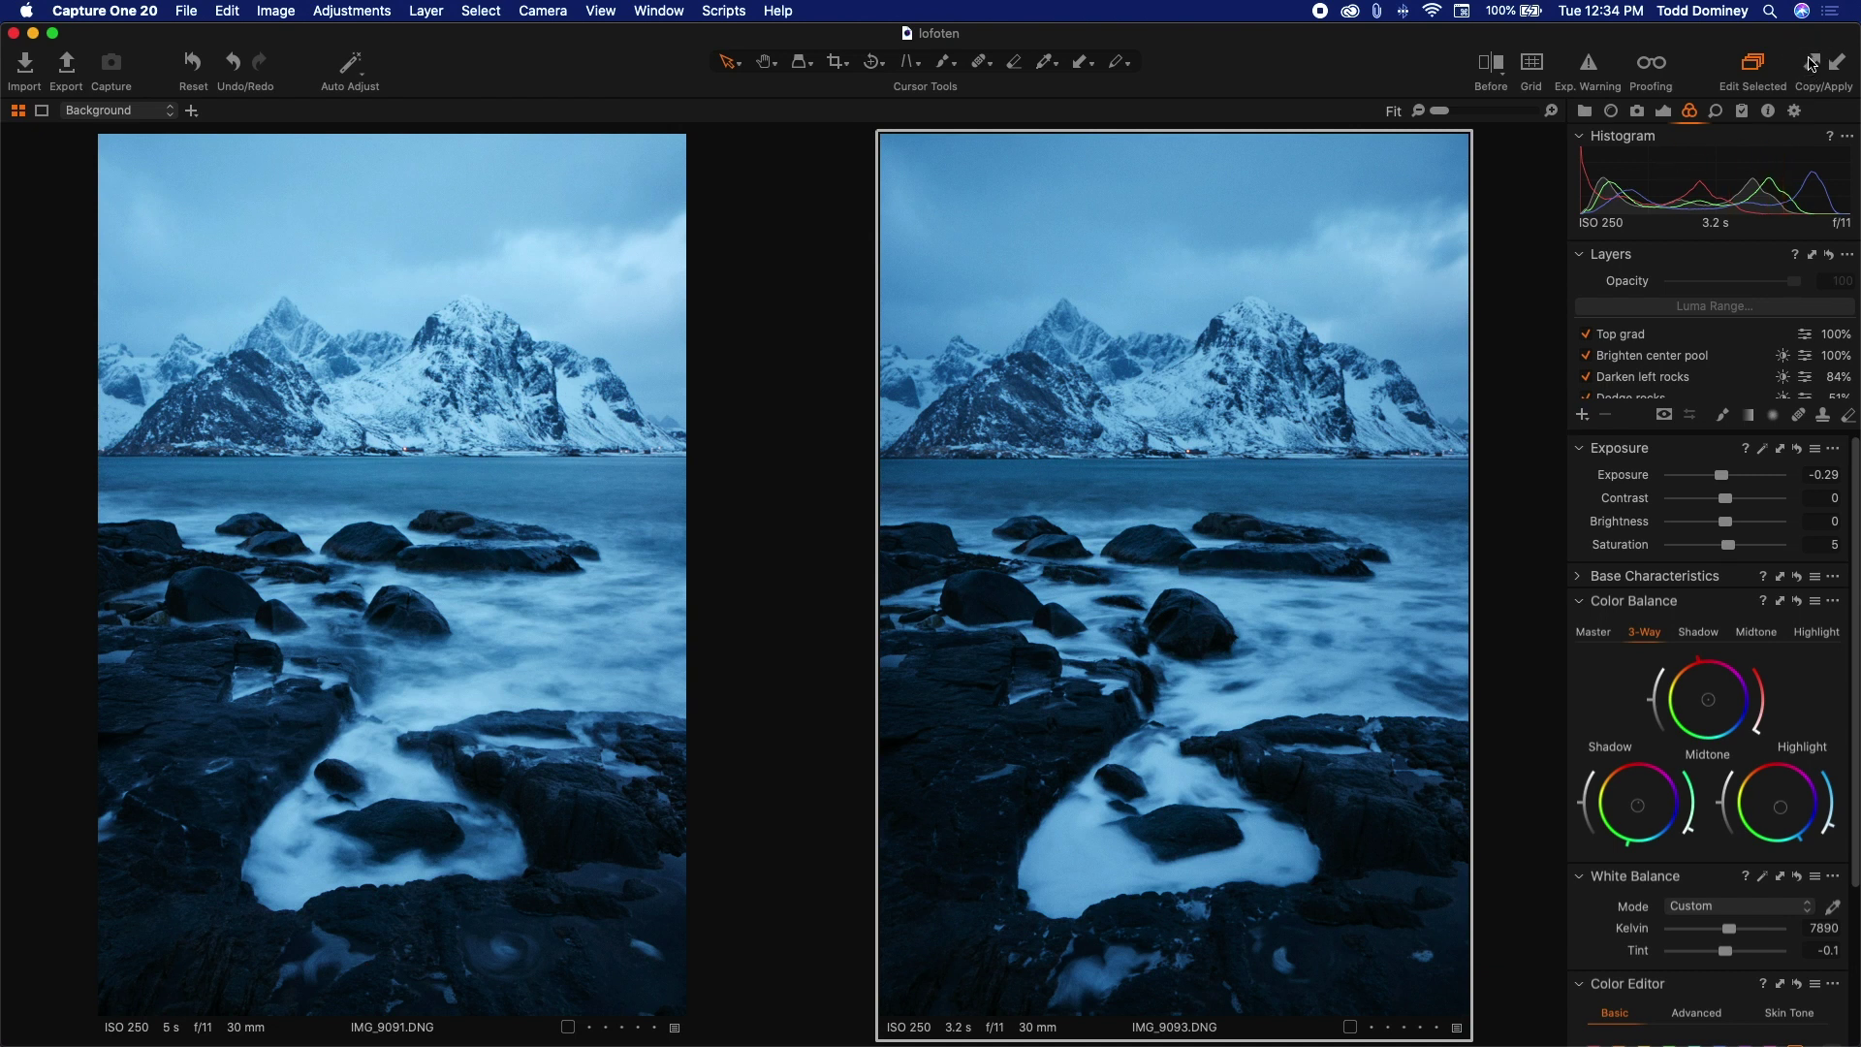
left_click(598, 355)
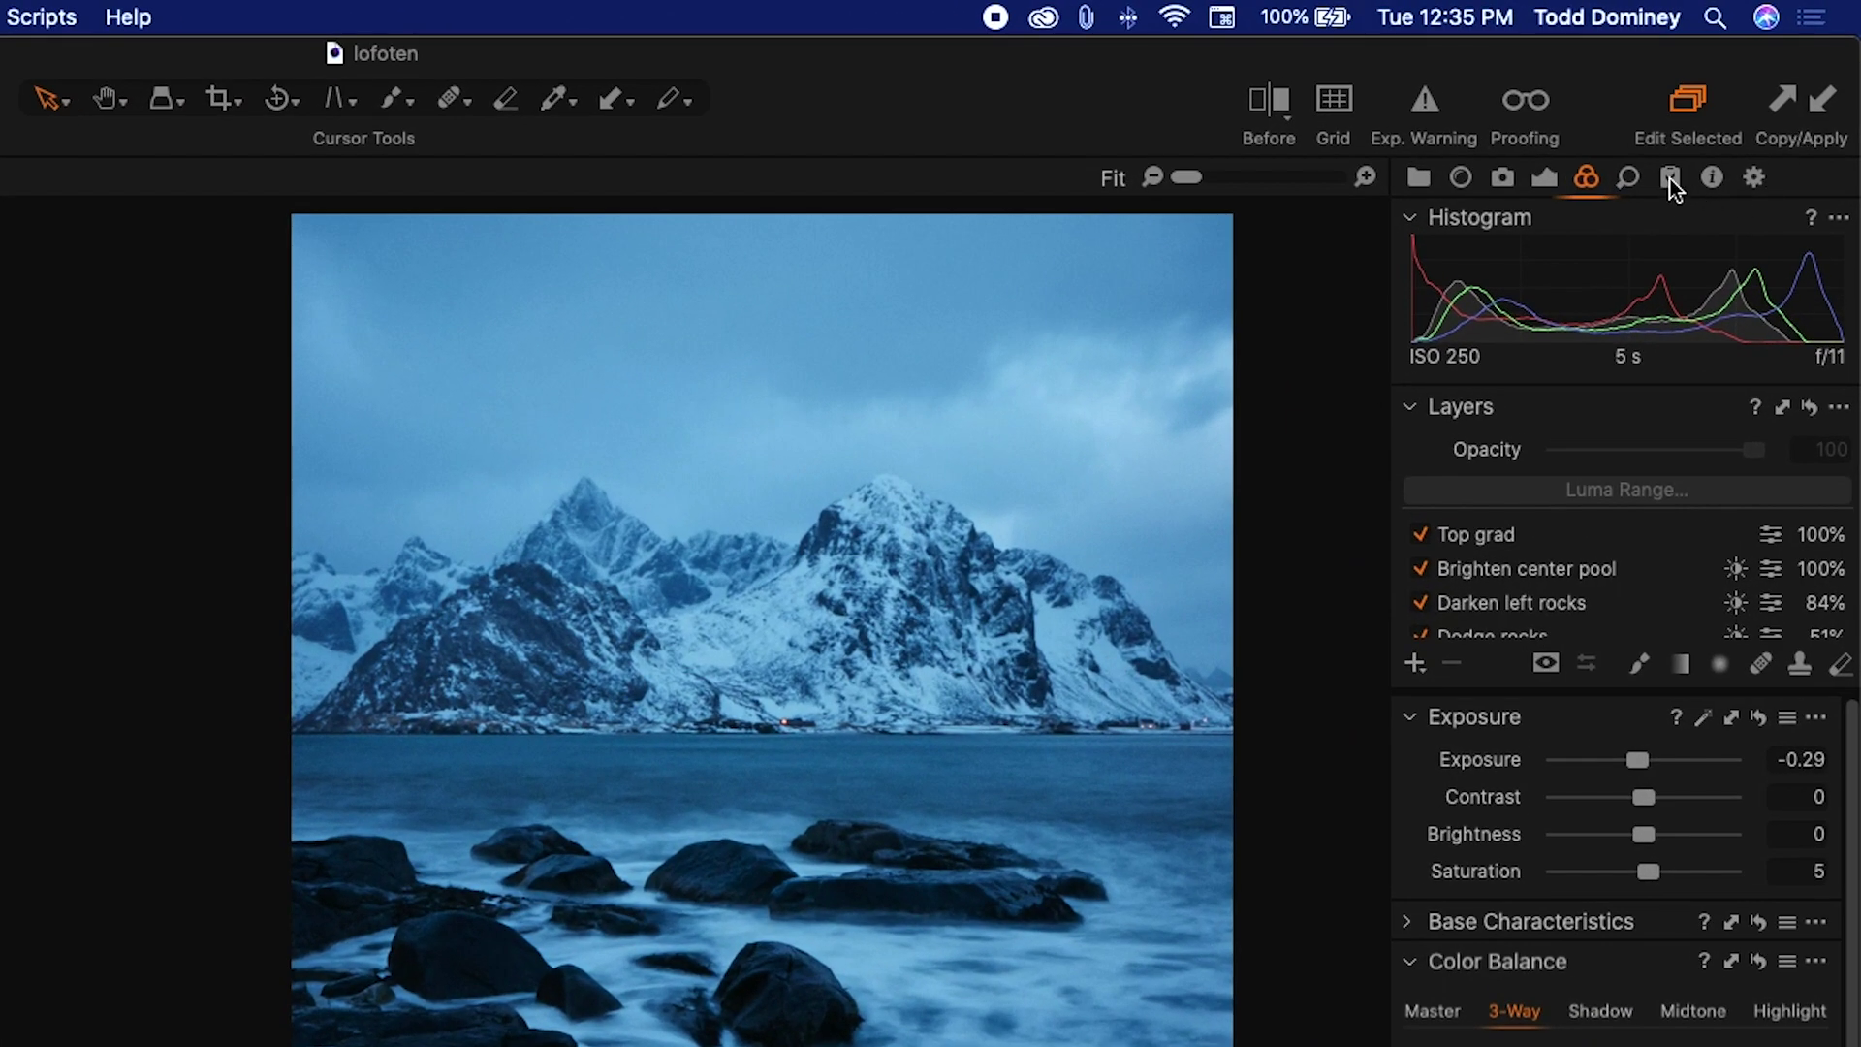
Open the Adjustments Clipboard holding the IMG_9093 settings and examine which exposure, color, lens, detail and layer adjustments are included.
left_click(1667, 182)
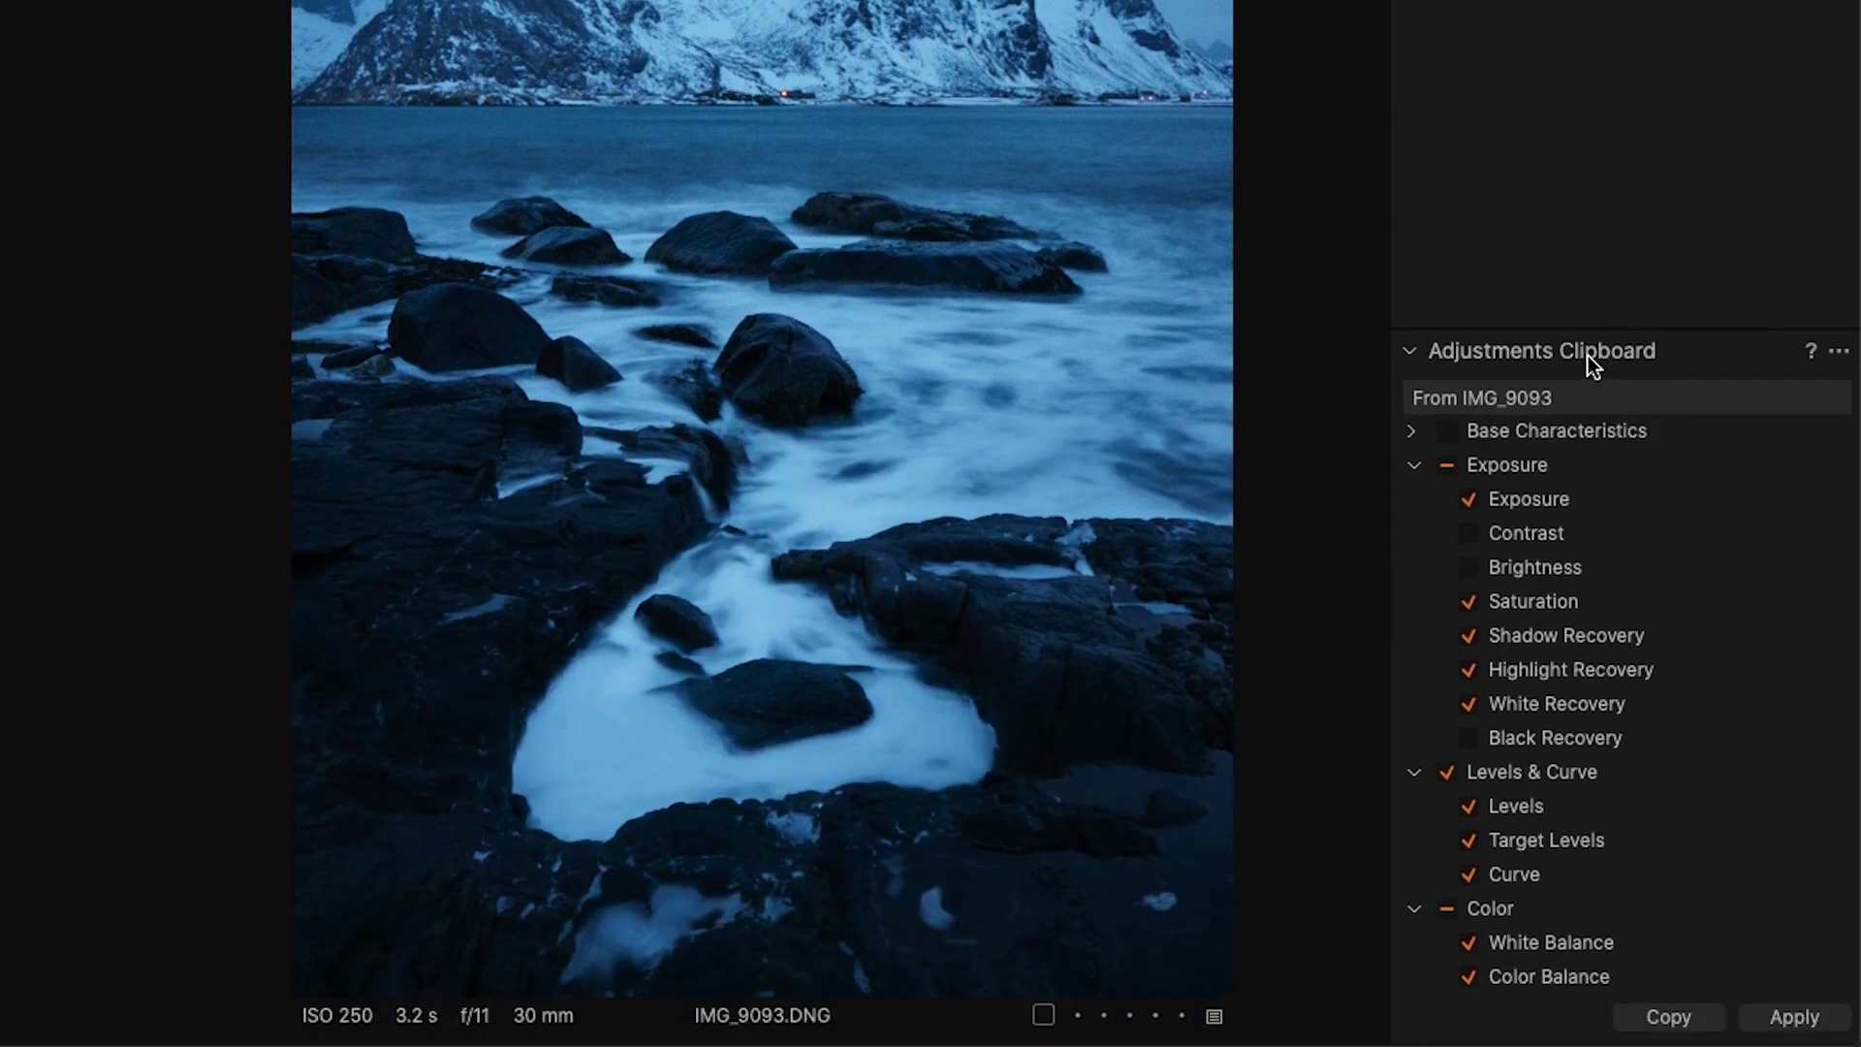
scroll(1679, 531, "down", 6)
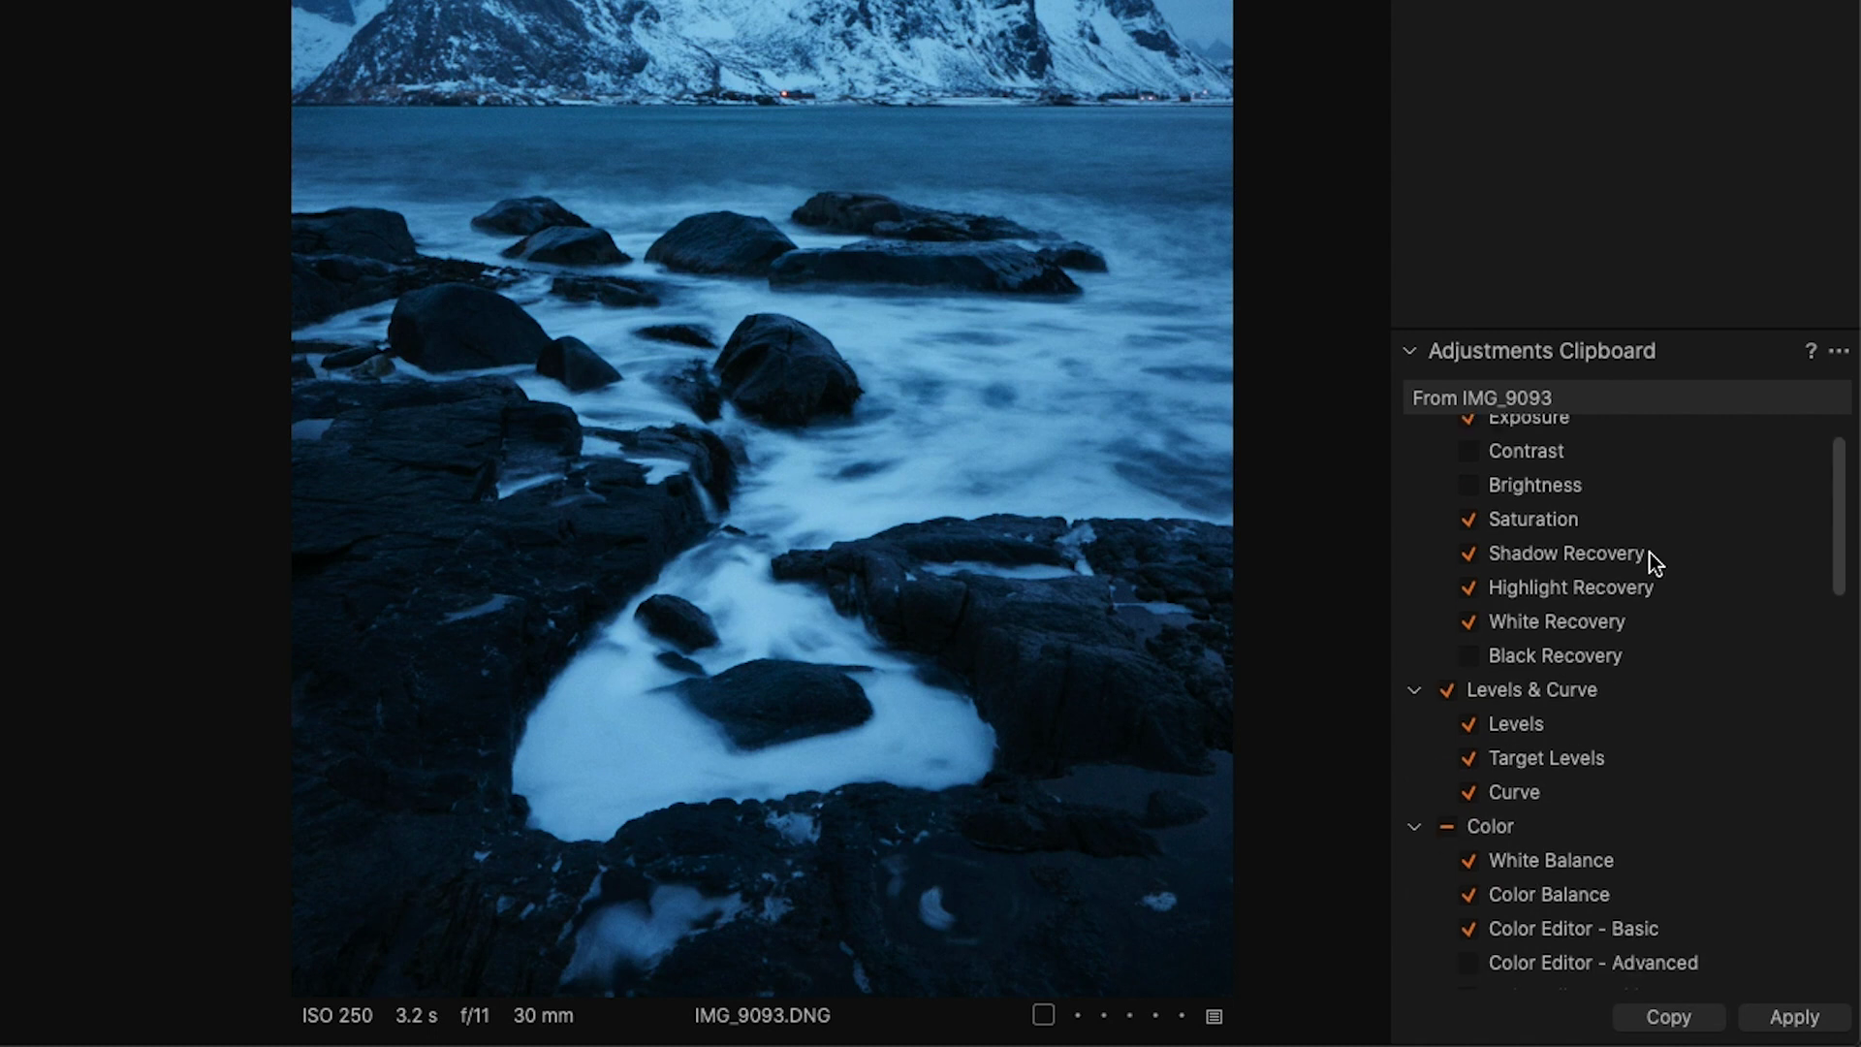
scroll(1550, 599, "down", 2)
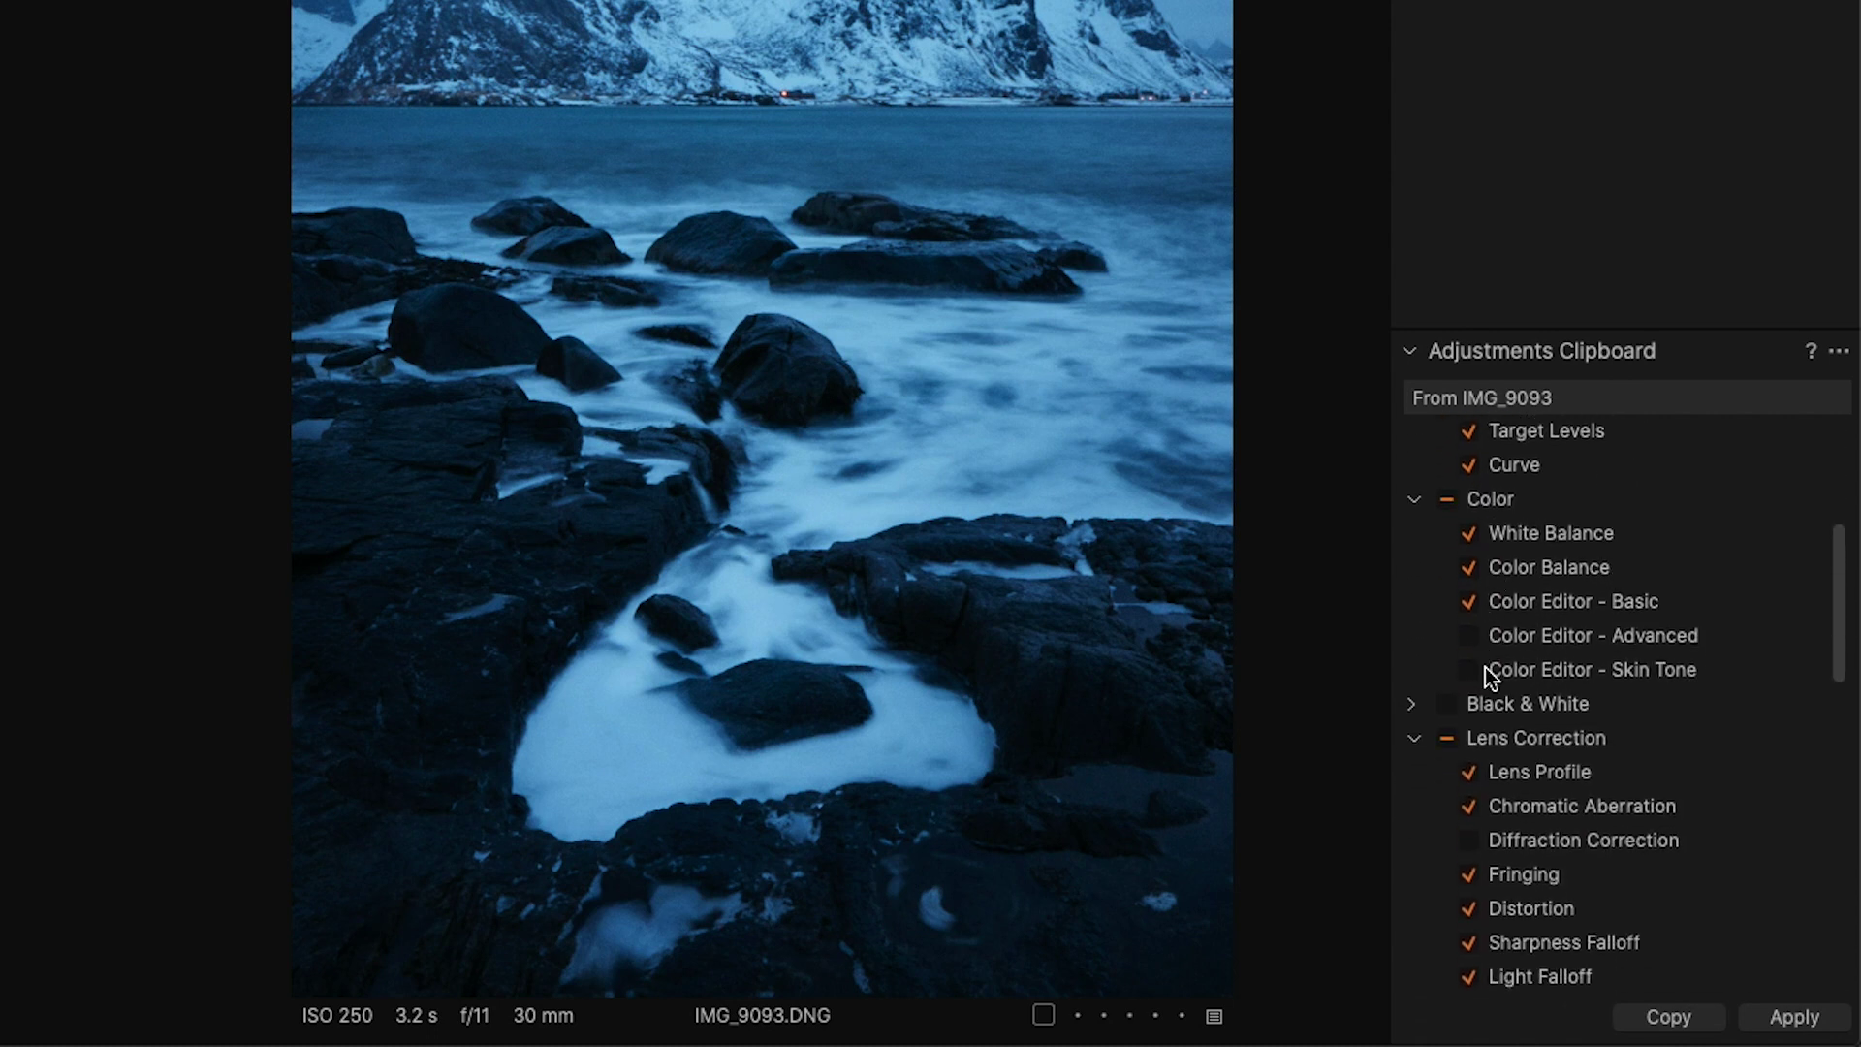
scroll(1538, 665, "down", 7)
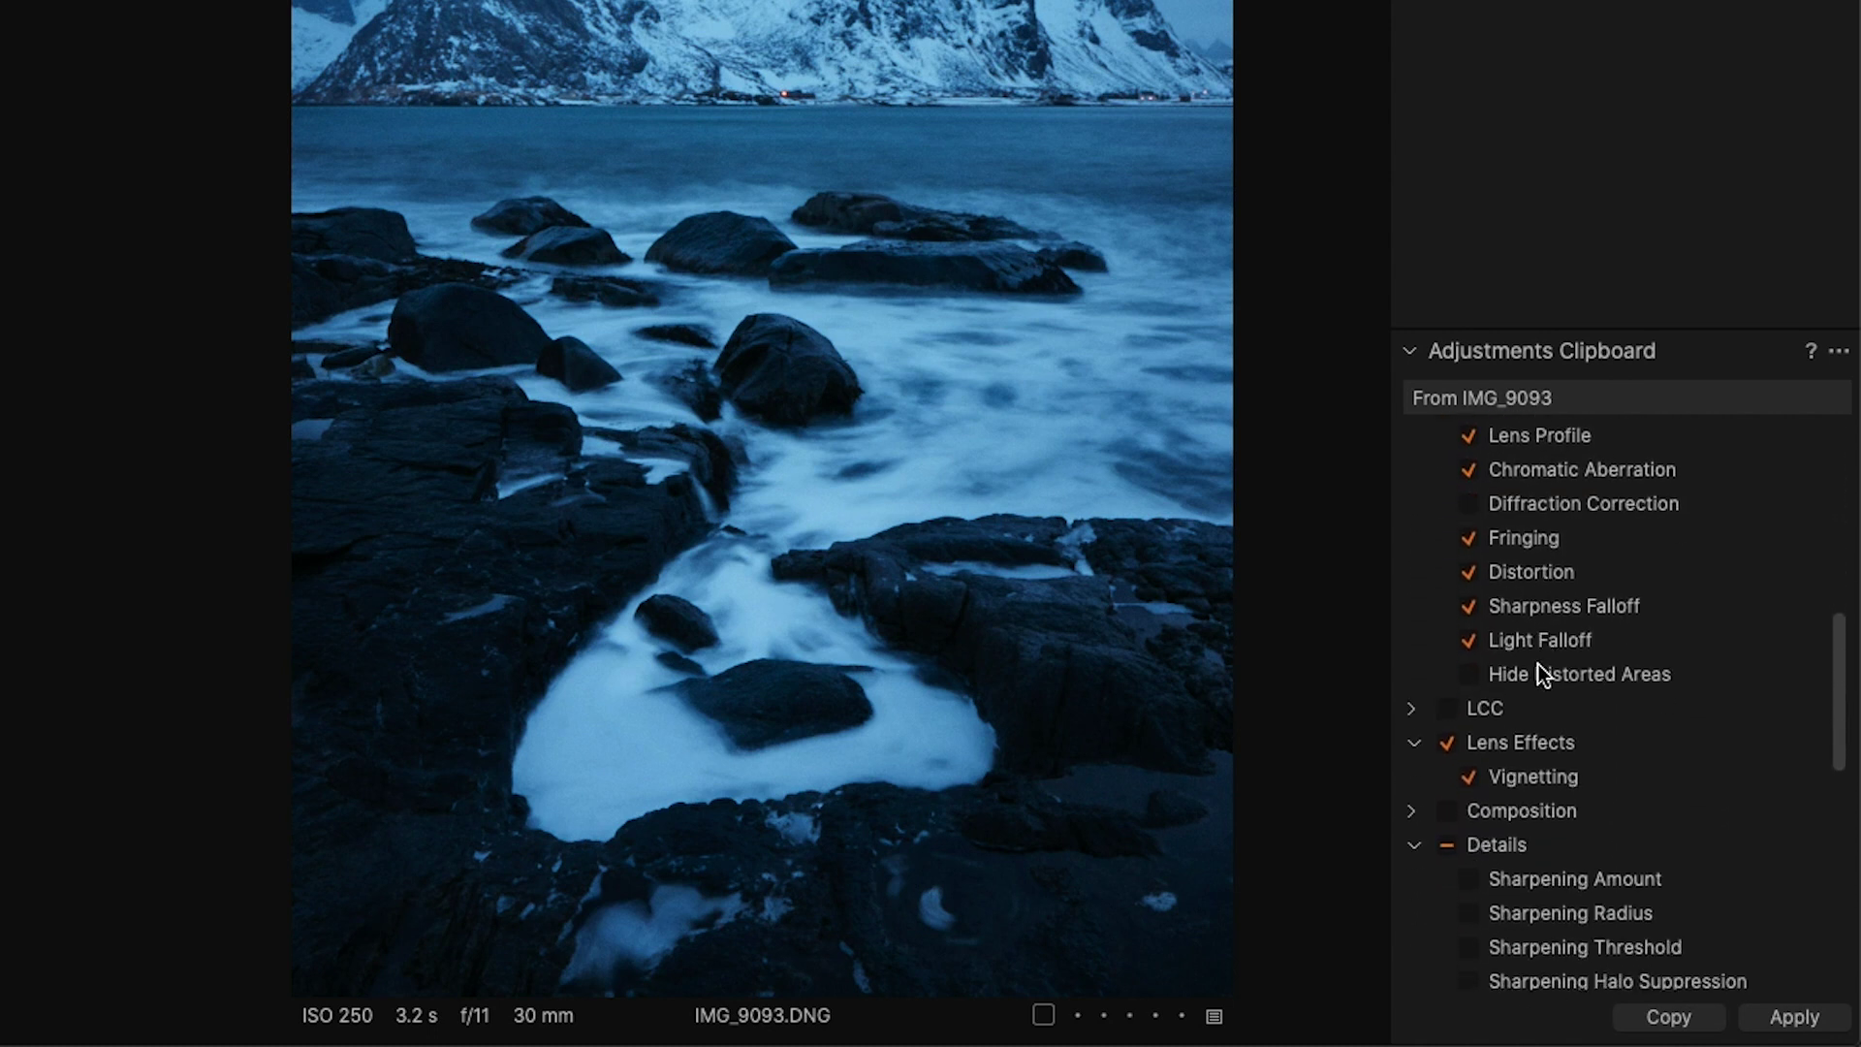
scroll(1642, 595, "down", 13)
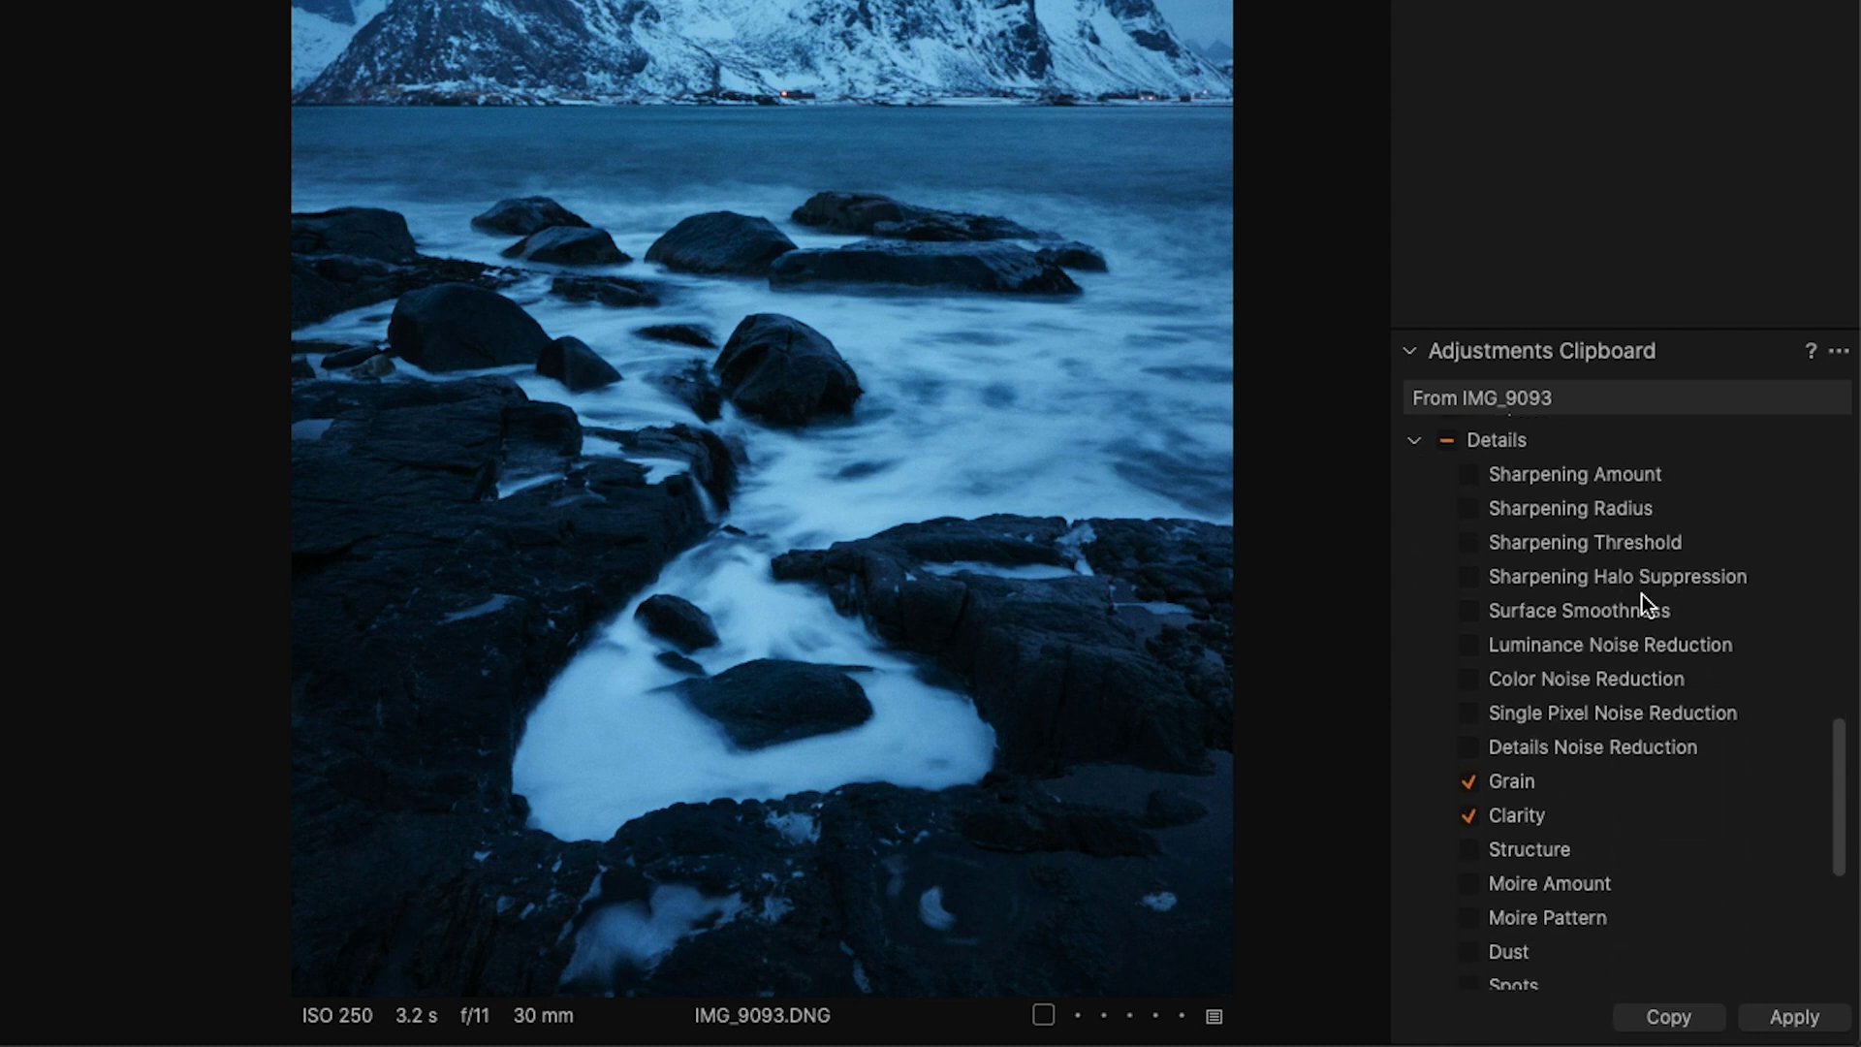
scroll(1641, 595, "down", 3)
scroll(1642, 595, "up", 6)
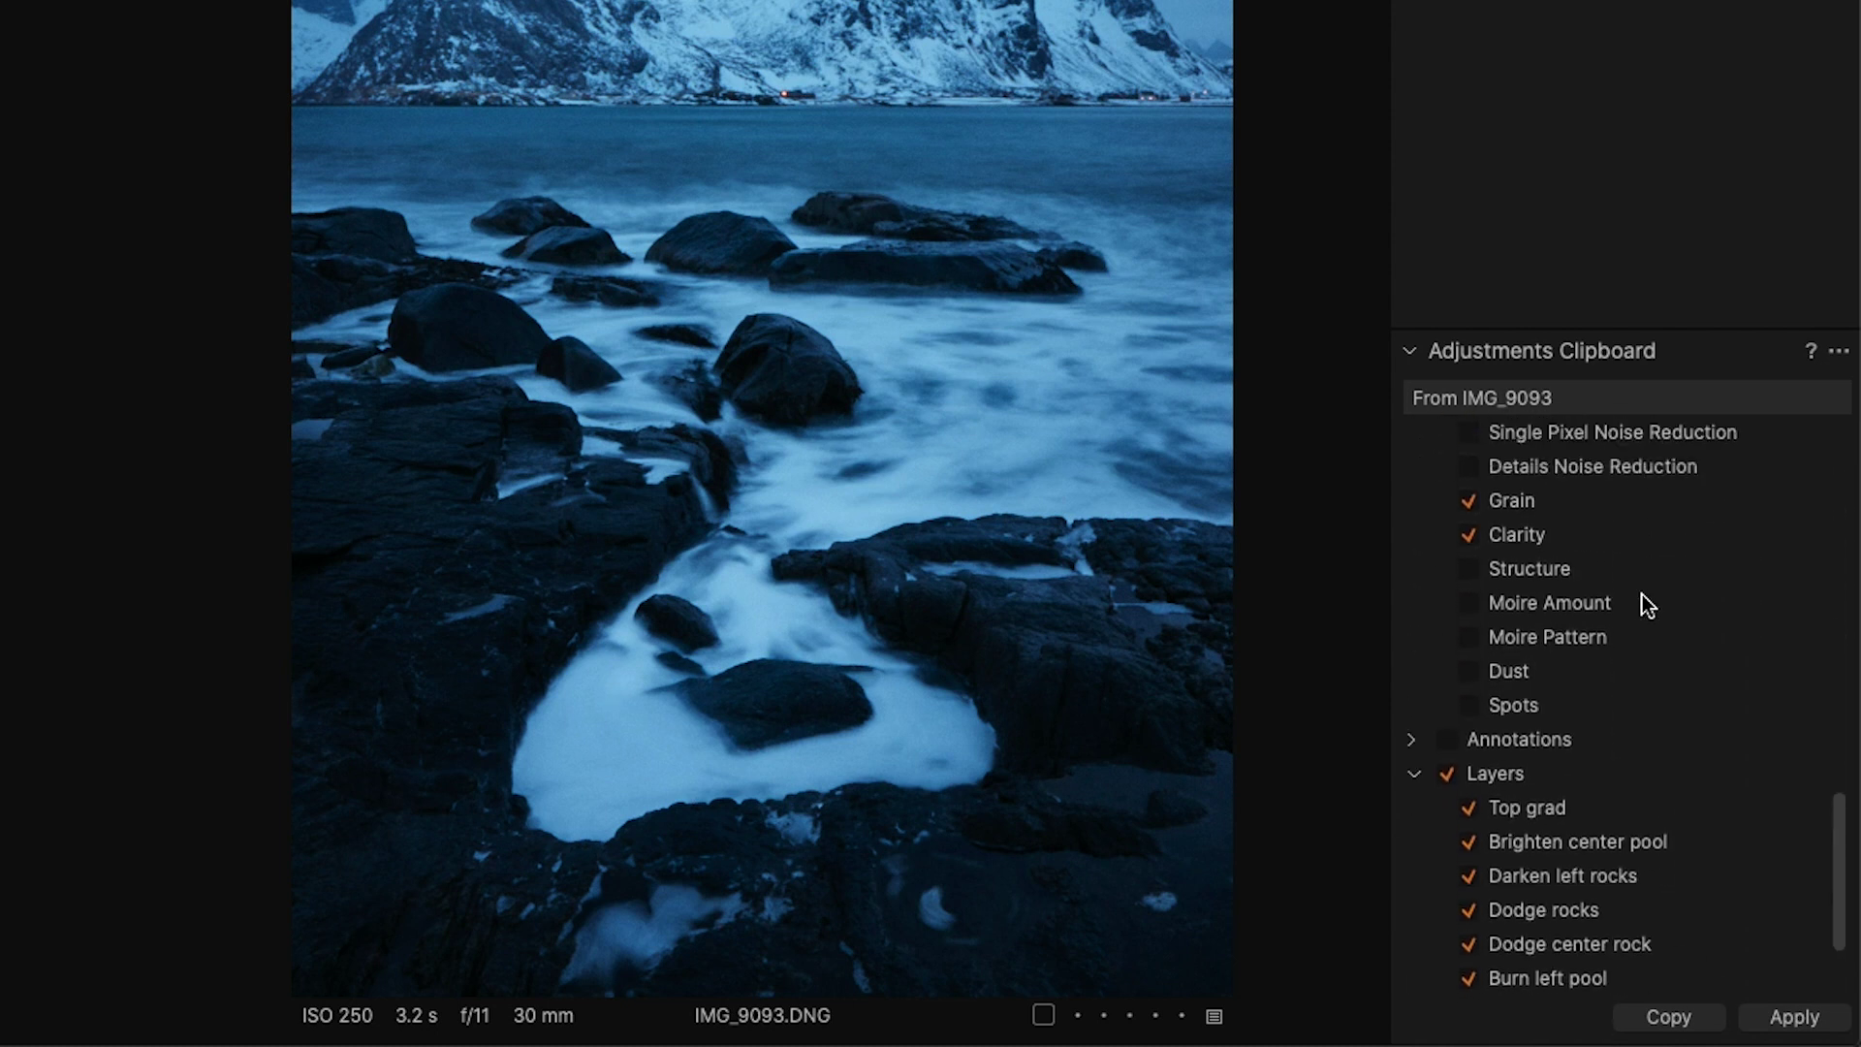
scroll(1642, 595, "up", 1)
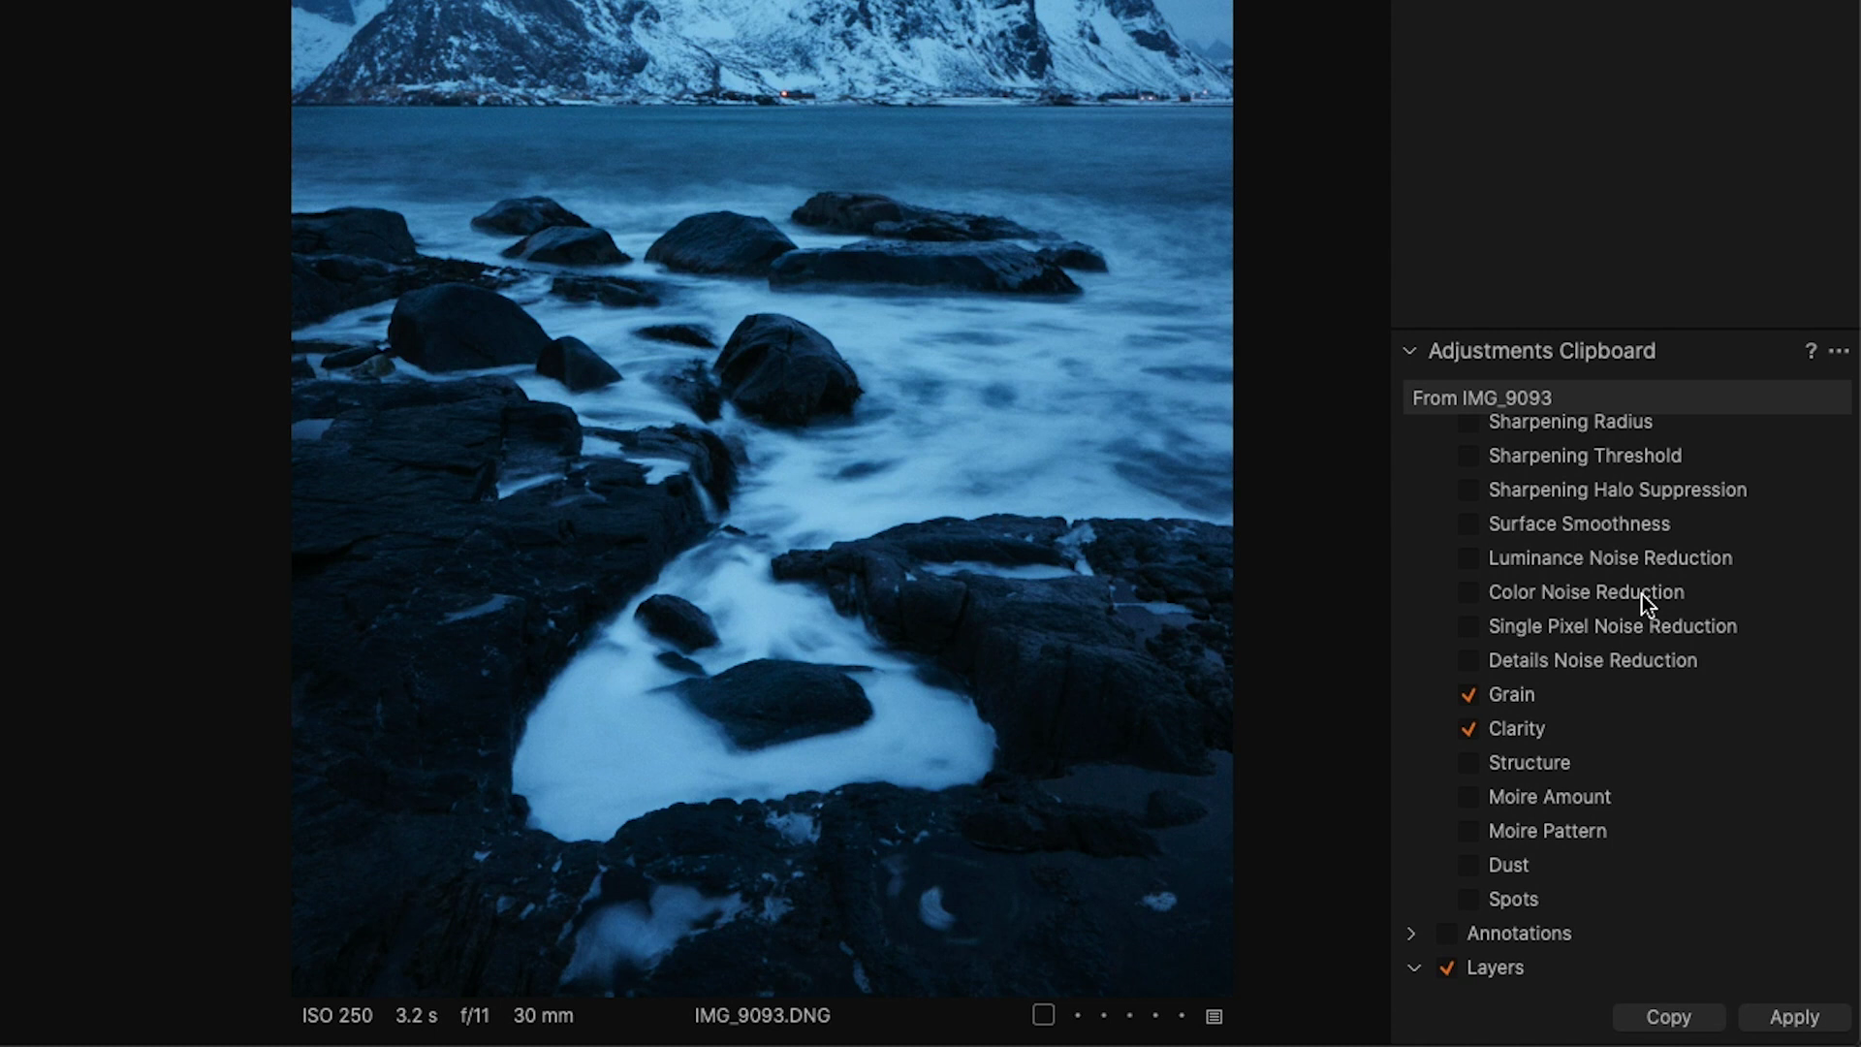
scroll(1642, 595, "up", 2)
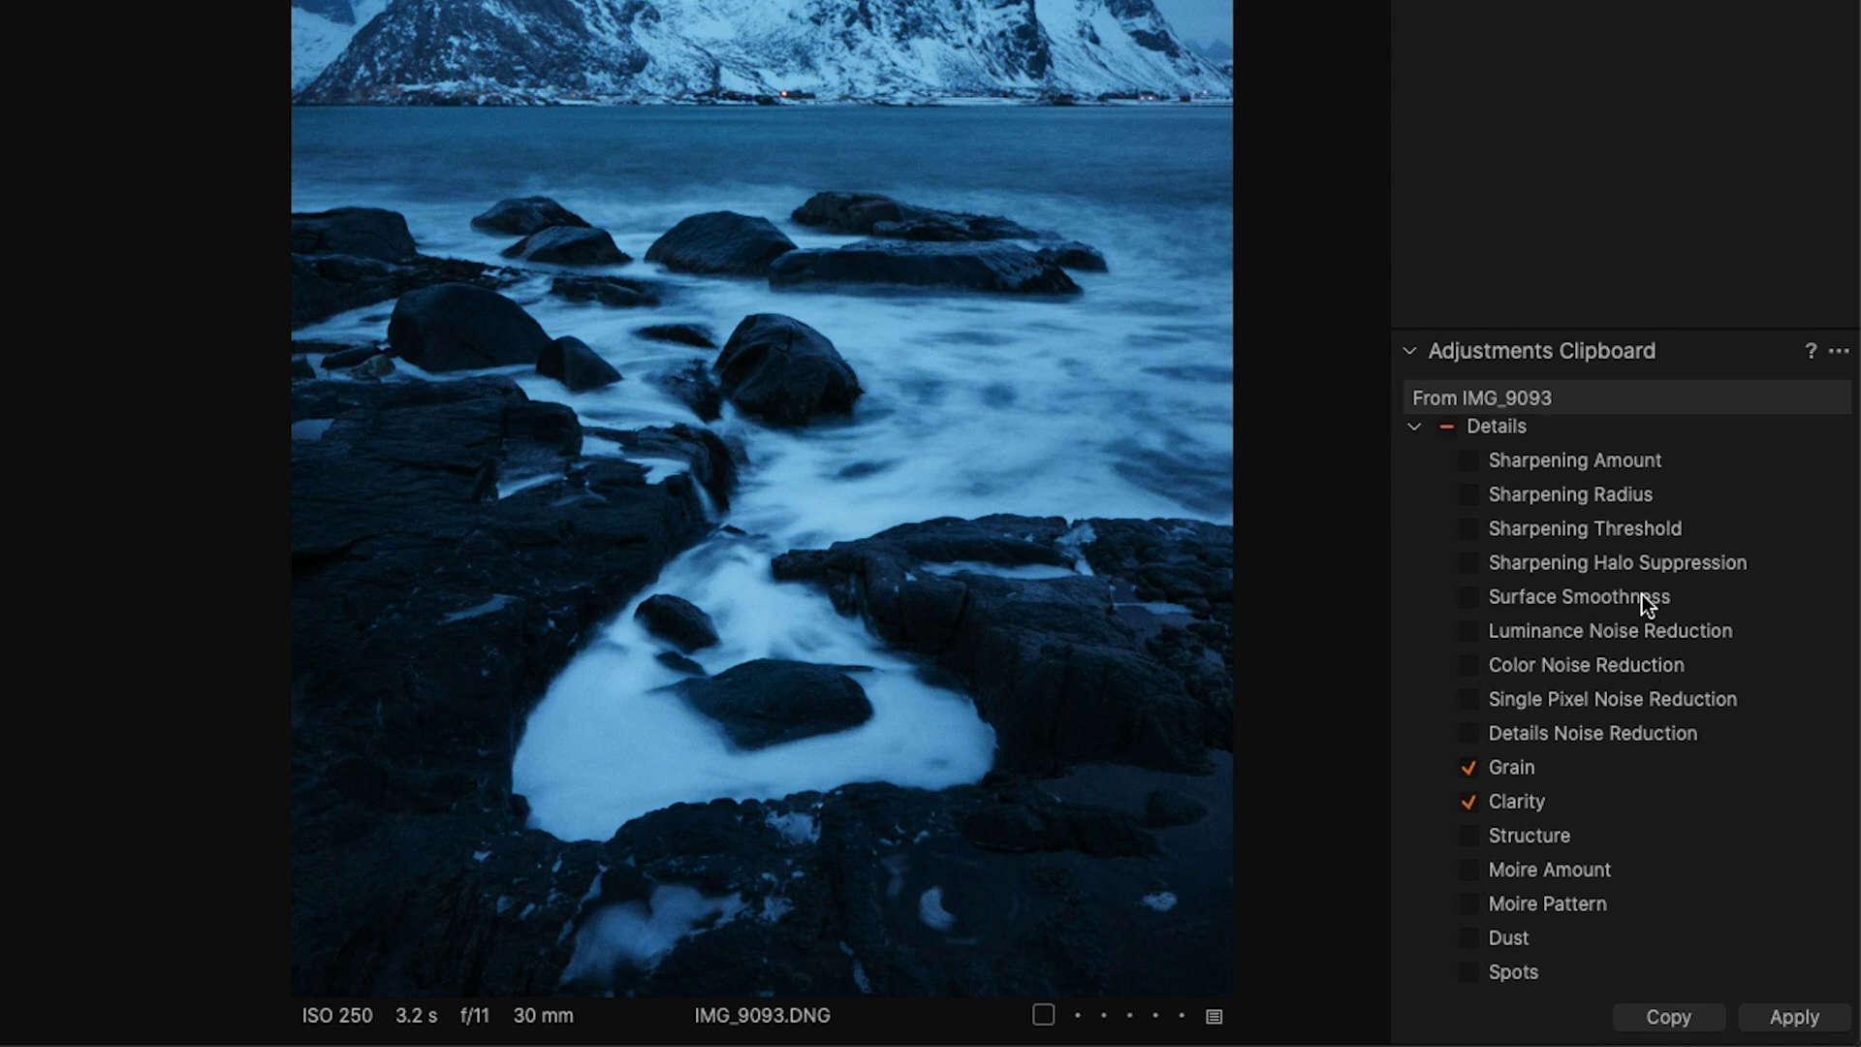
scroll(1642, 595, "up", 15)
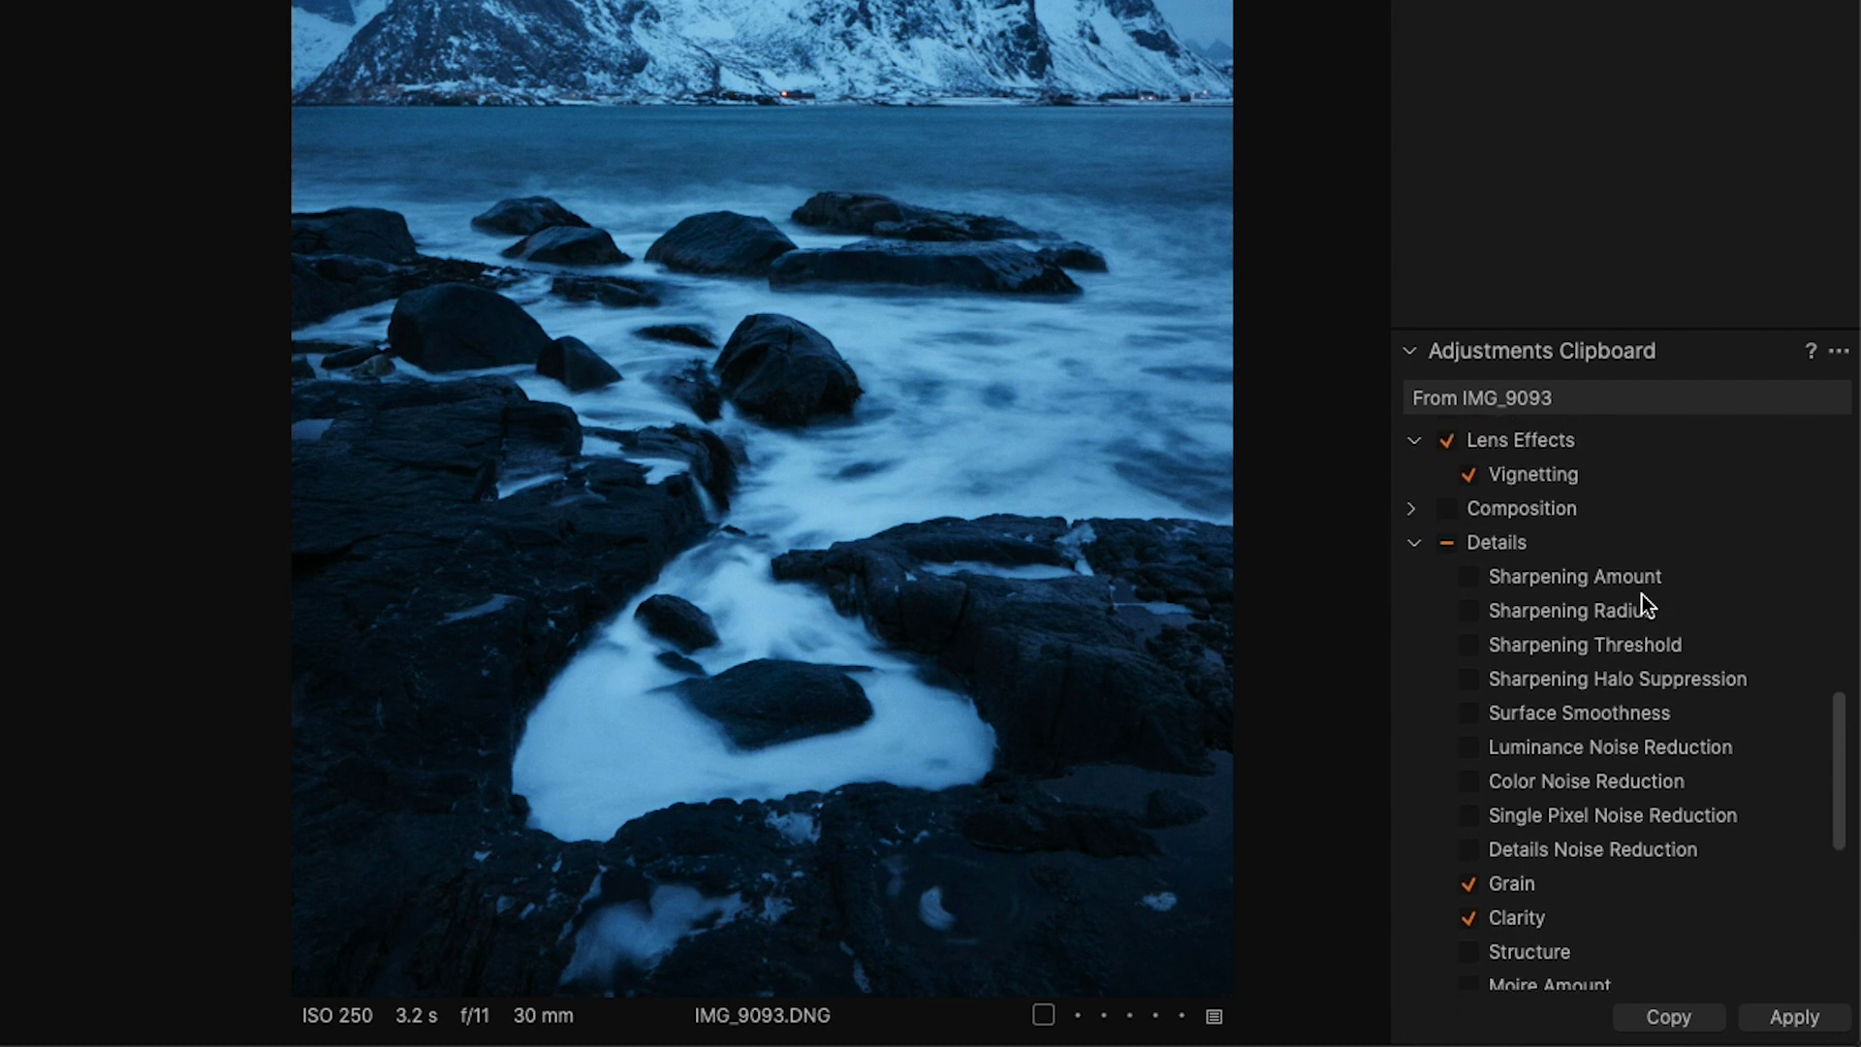
scroll(1642, 595, "up", 12)
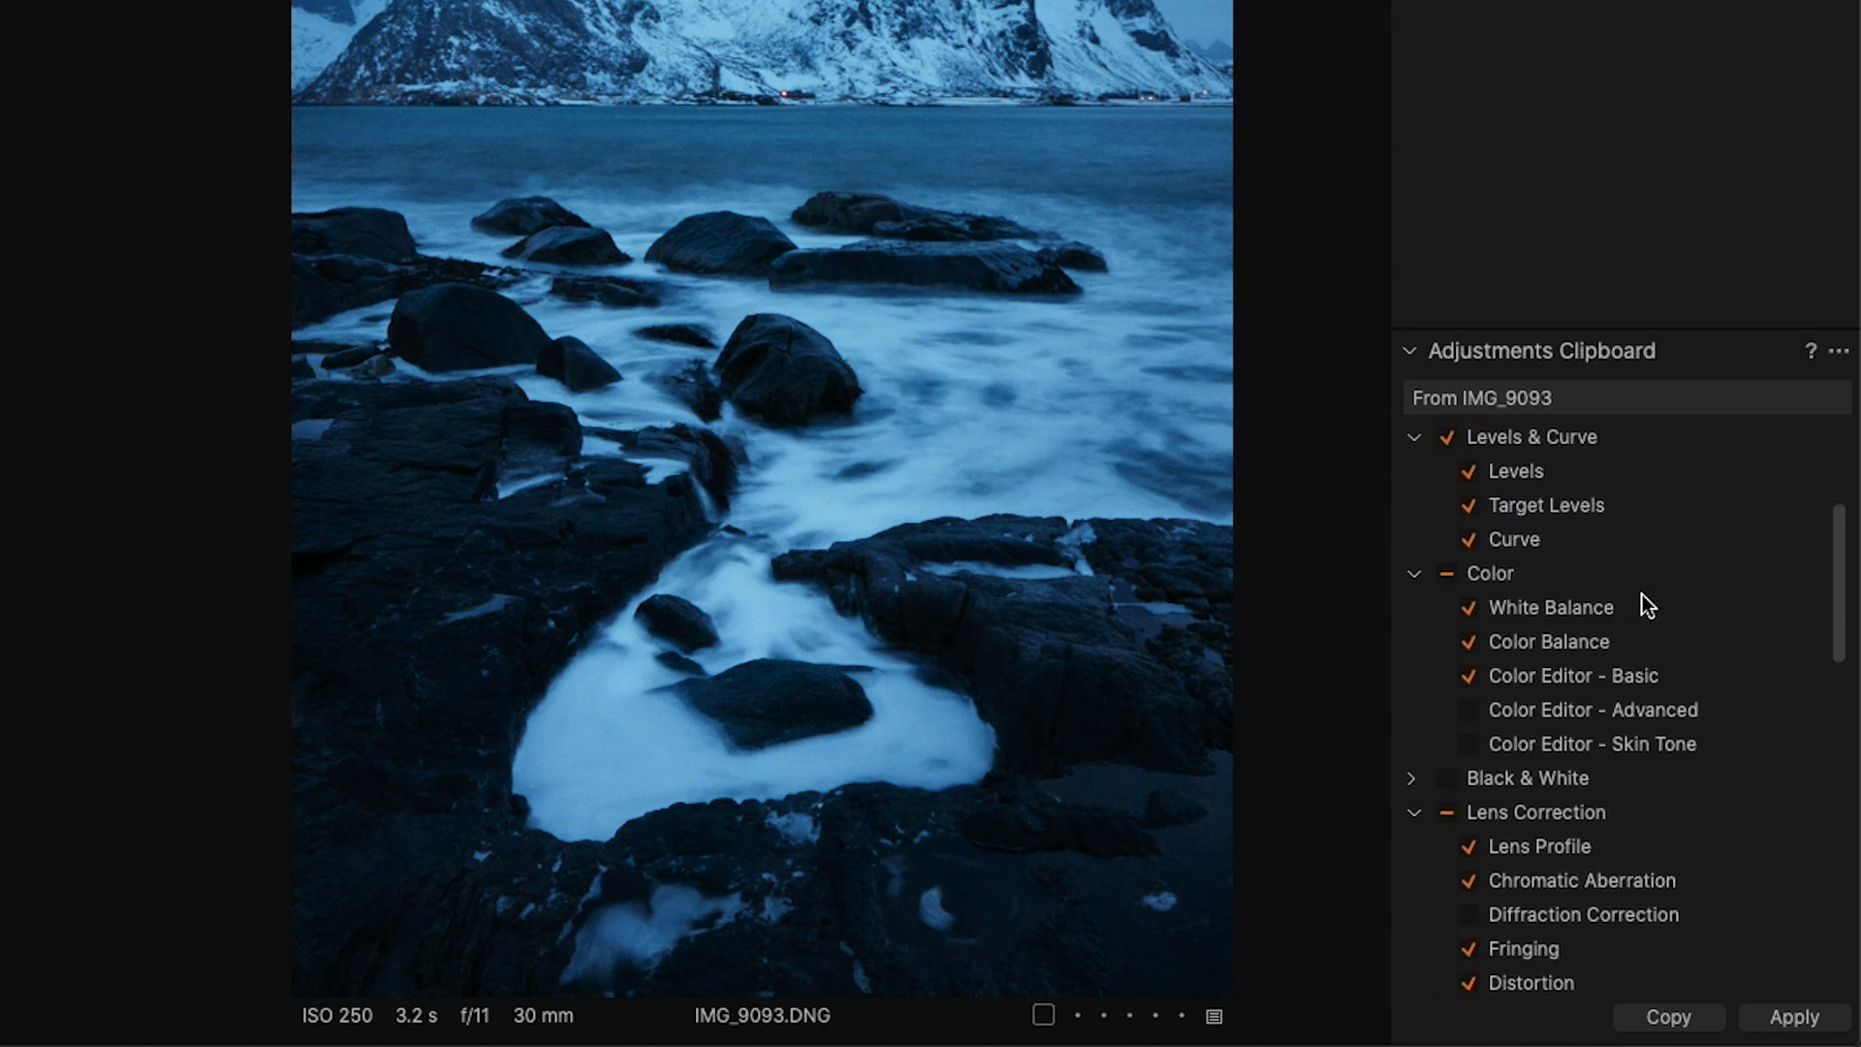
Exclude all Layers plus the Sharpness Falloff and Lens Profile corrections from the adjustments copied from IMG_9093.
scroll(1642, 595, "down", 8)
scroll(1642, 595, "down", 15)
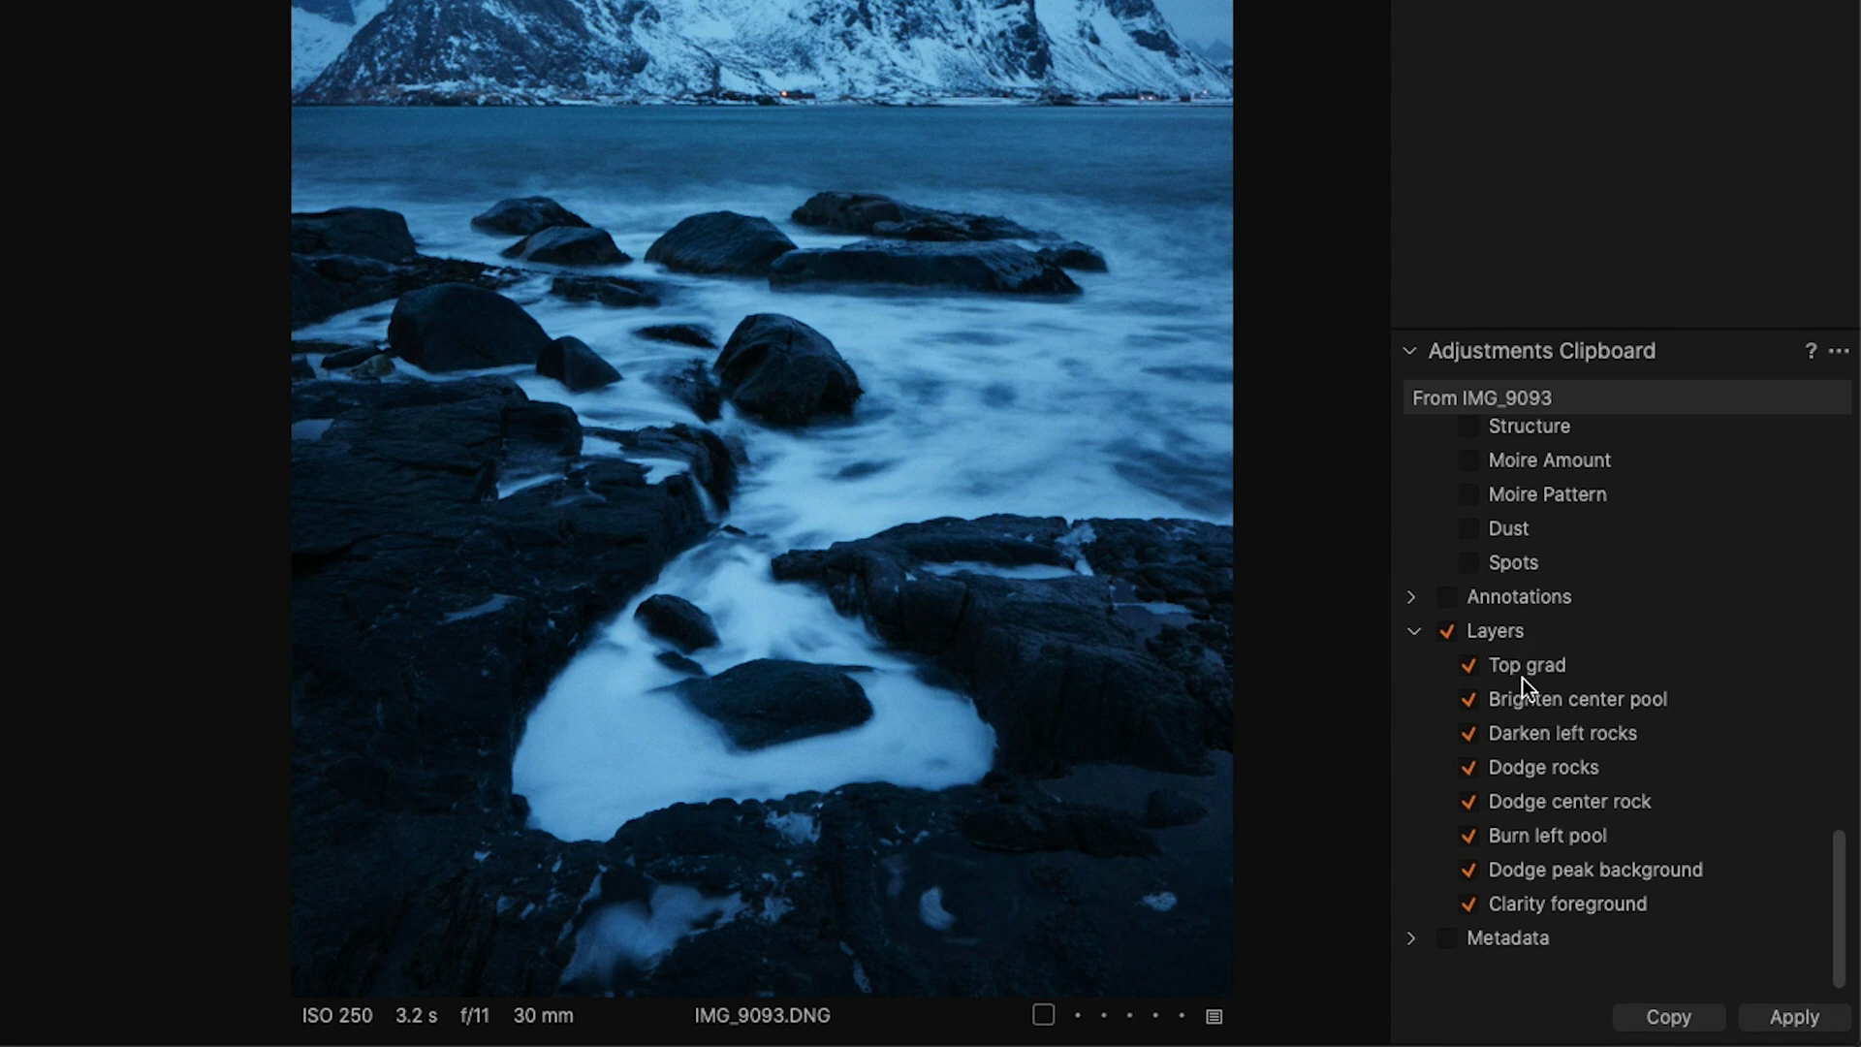
left_click(1447, 631)
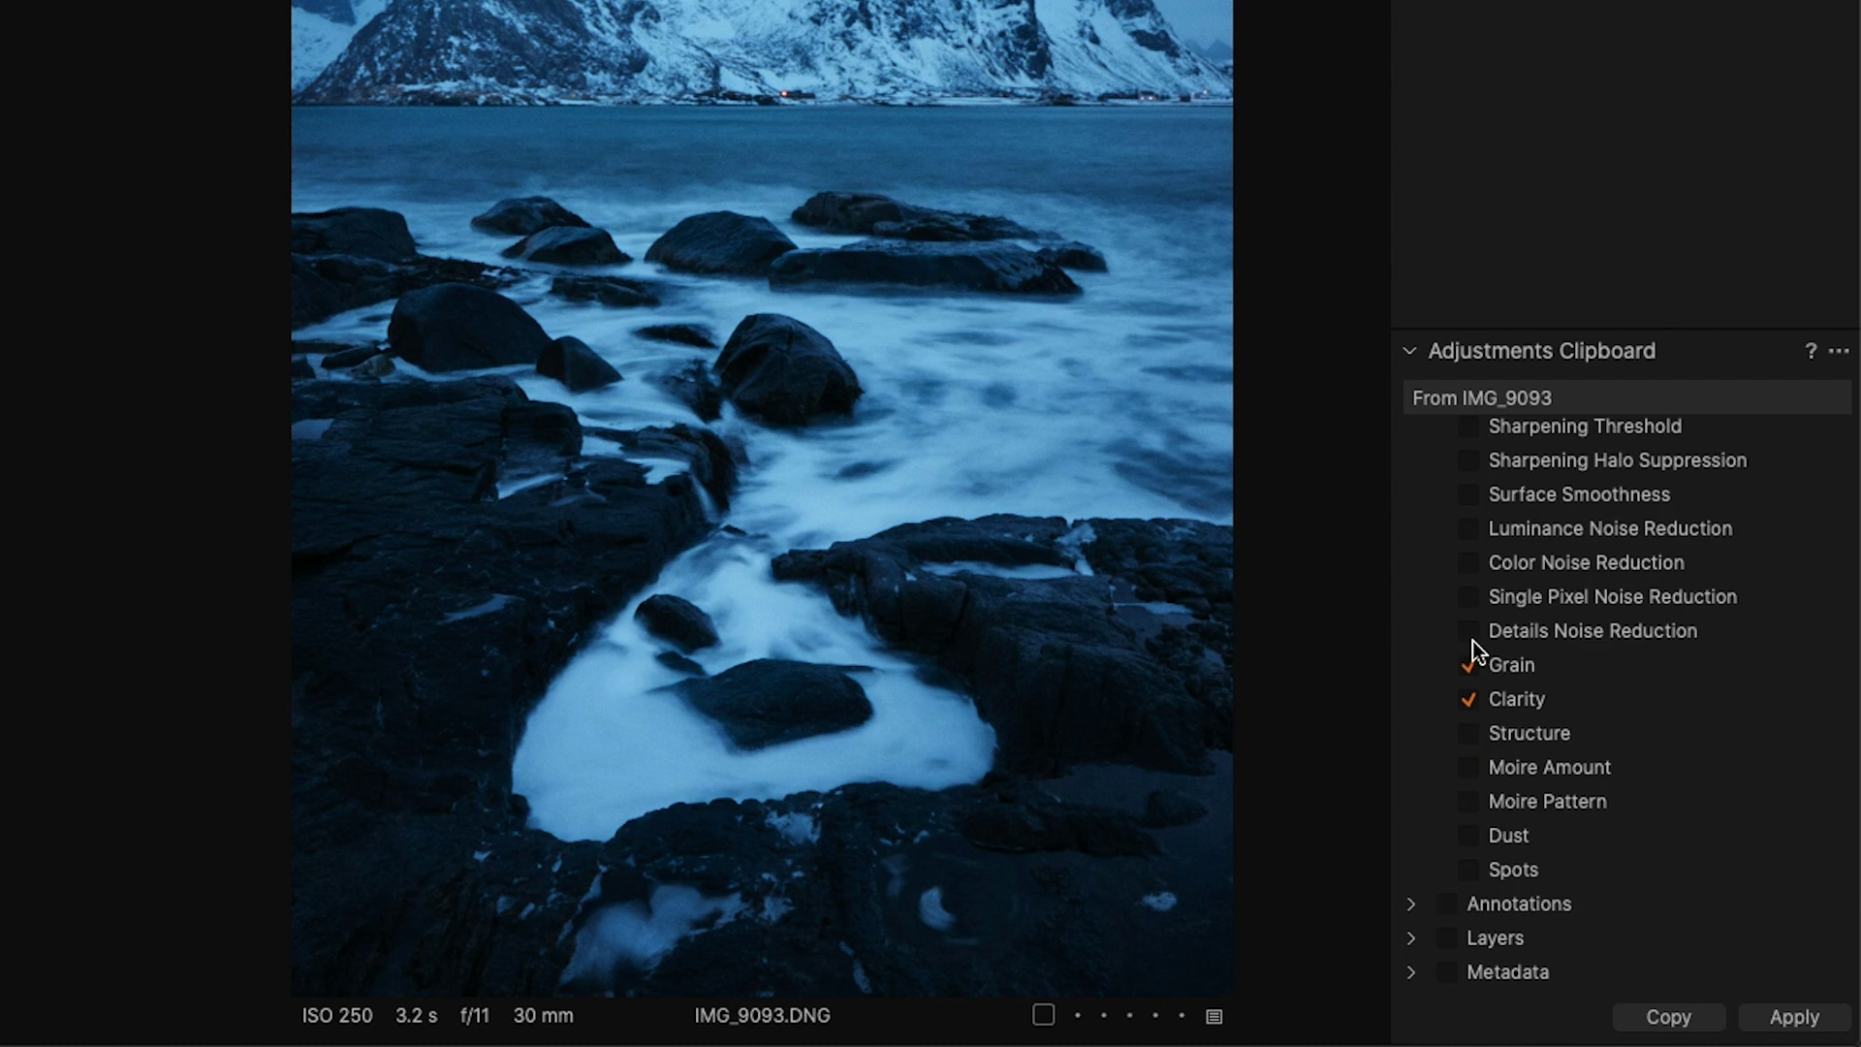
scroll(1613, 657, "up", 10)
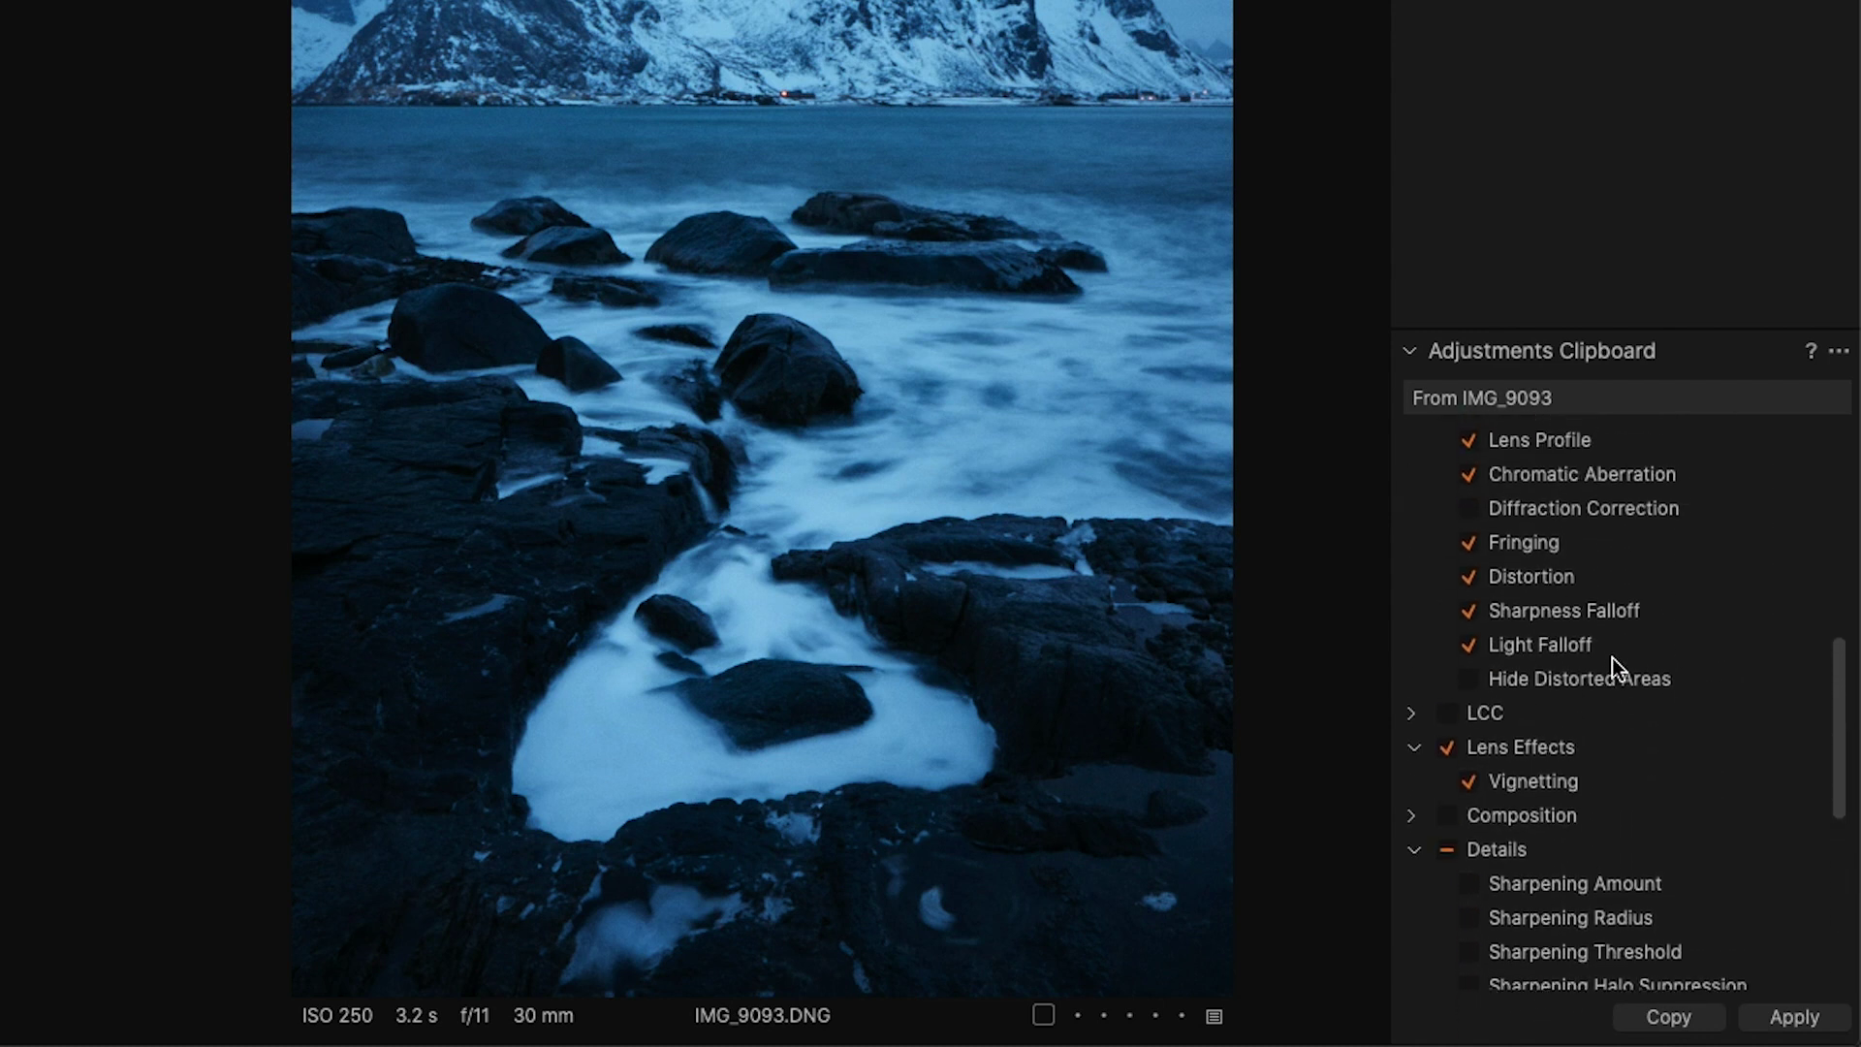
left_click(1467, 623)
scroll(1504, 630, "up", 2)
scroll(1504, 626, "down", 1)
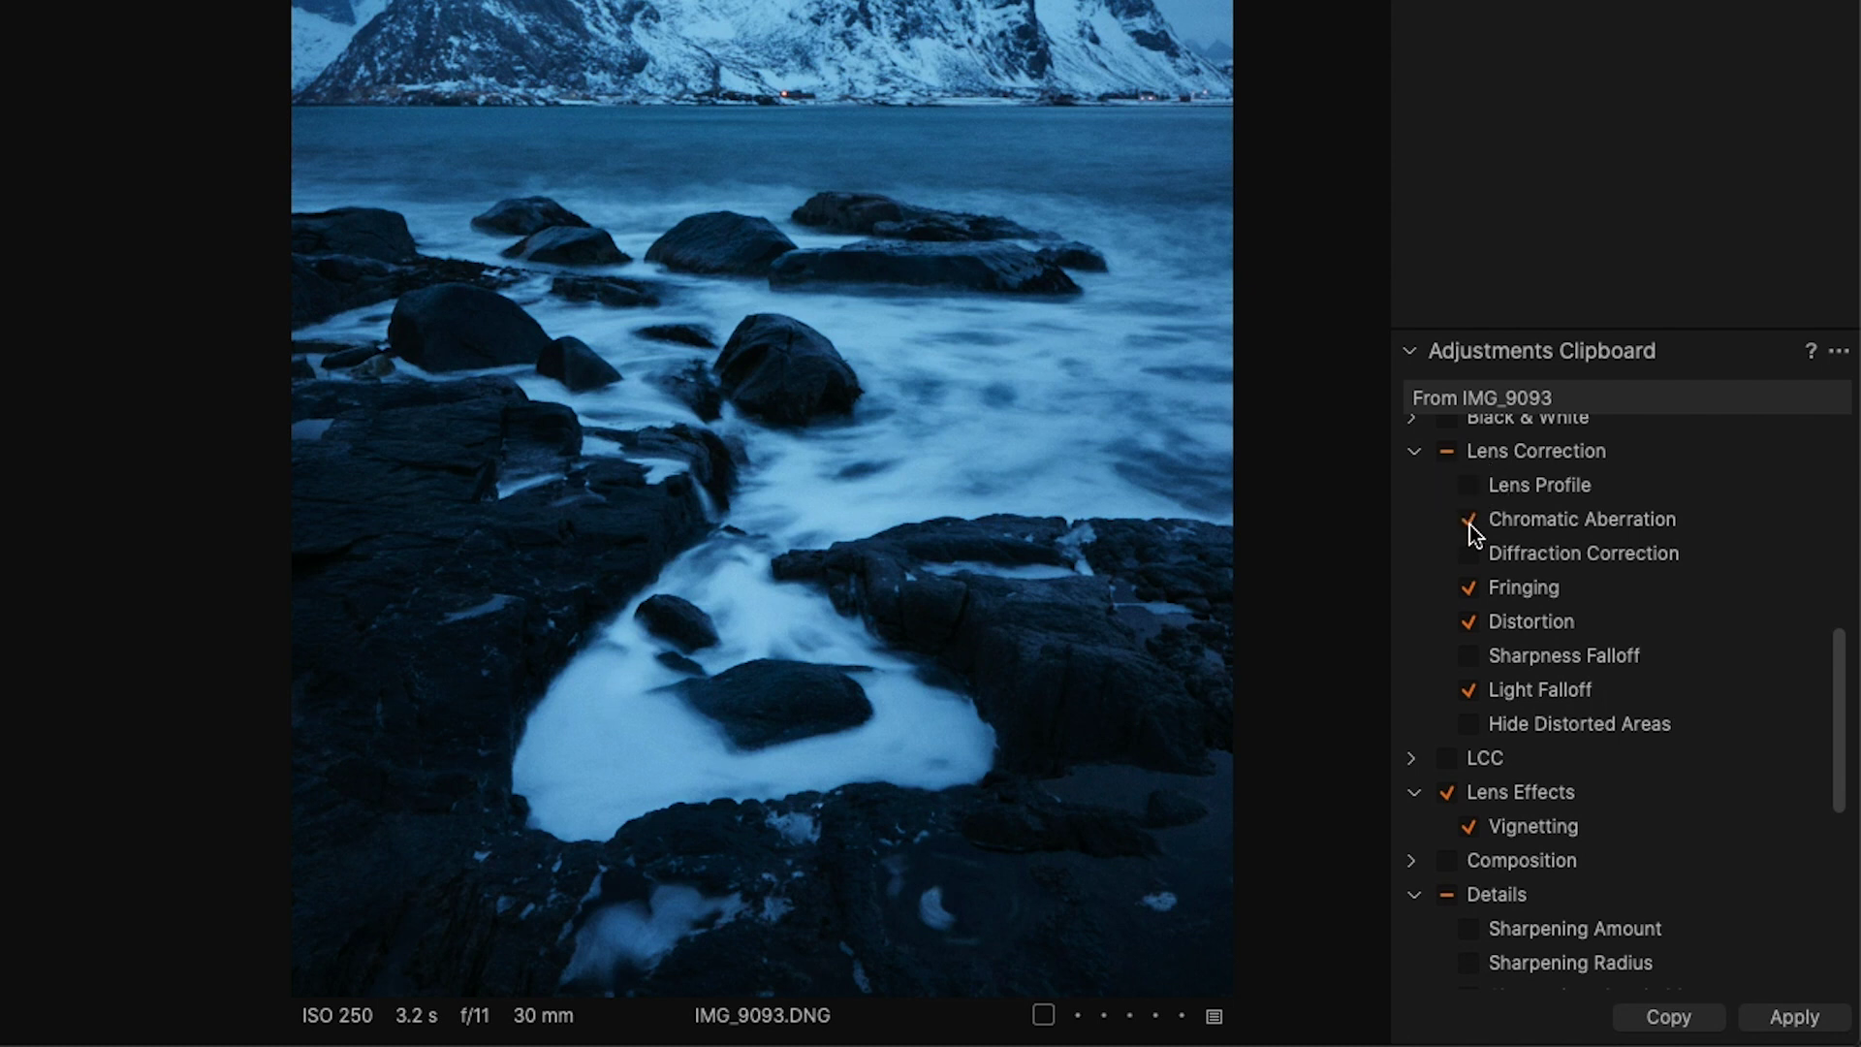